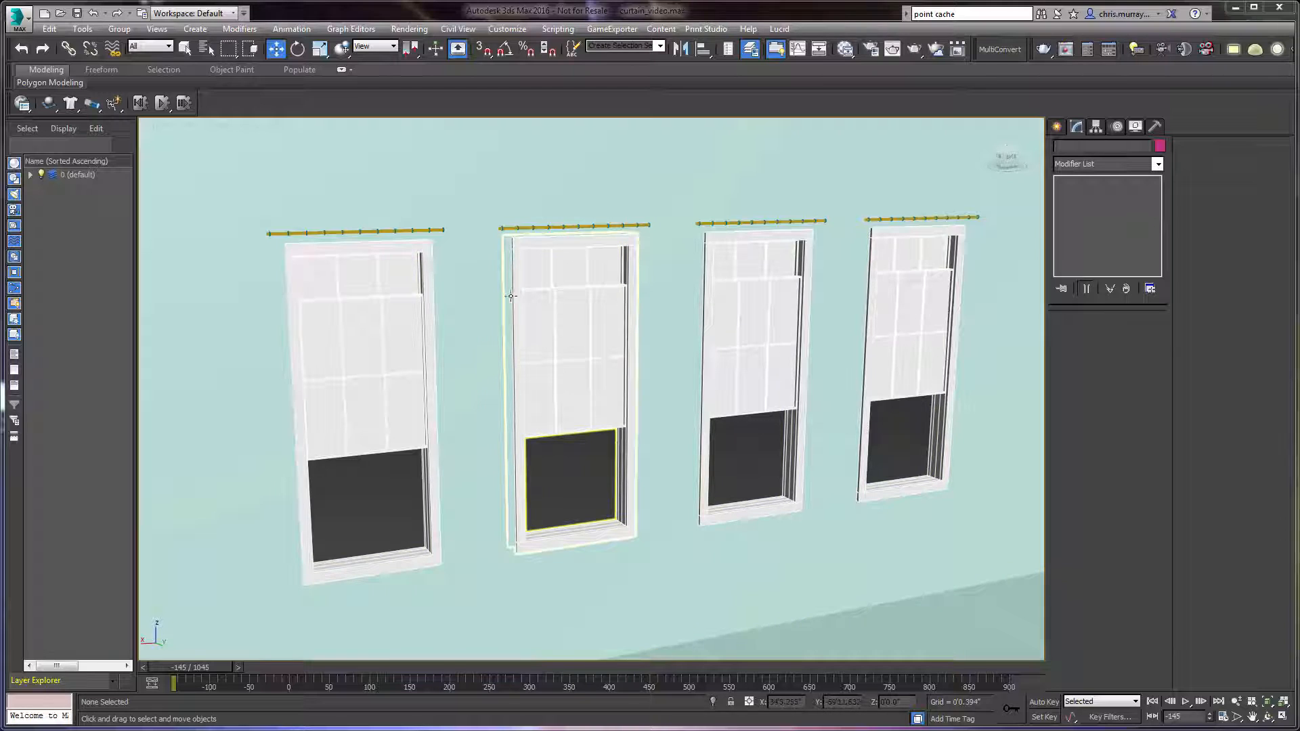
Step: Orbit and pan toward the first rod, then select Rods_00 and its rings, rings_00
scroll(511, 296, down, 6)
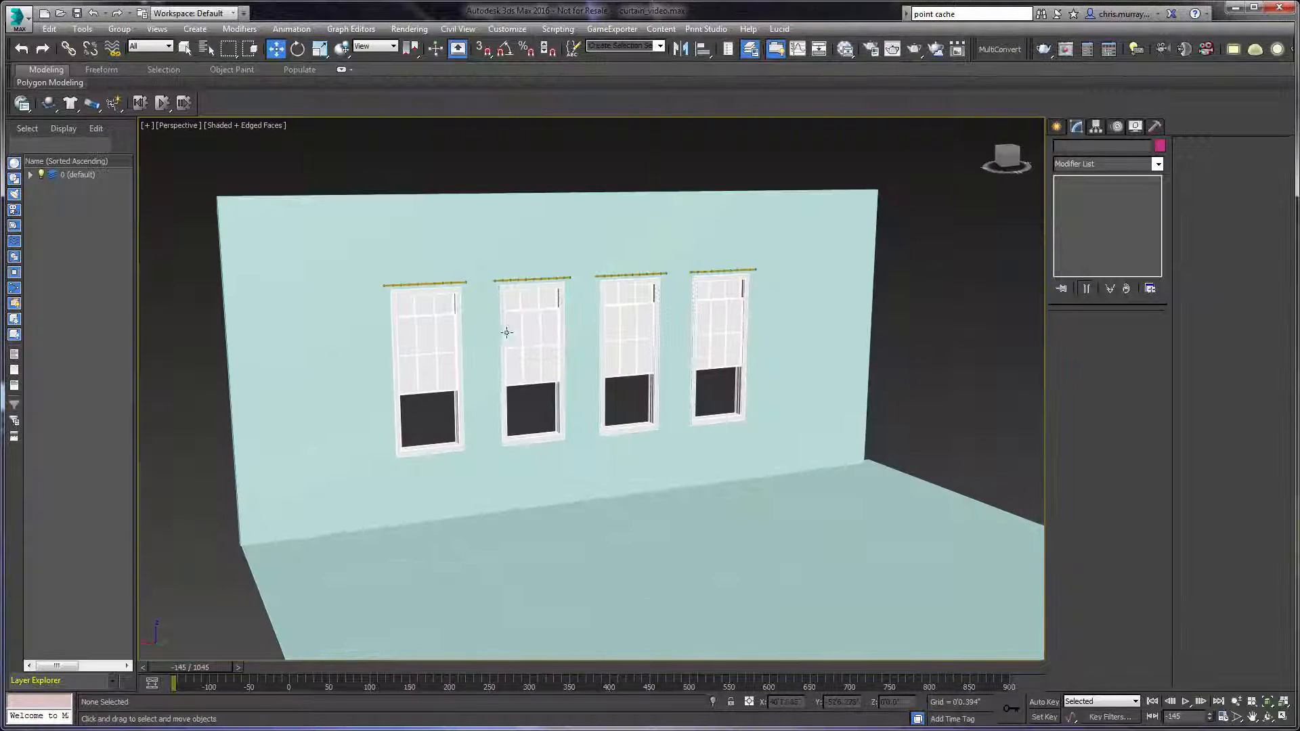
scroll(506, 332, down, 5)
alt+middle_drag(508, 335, 472, 310)
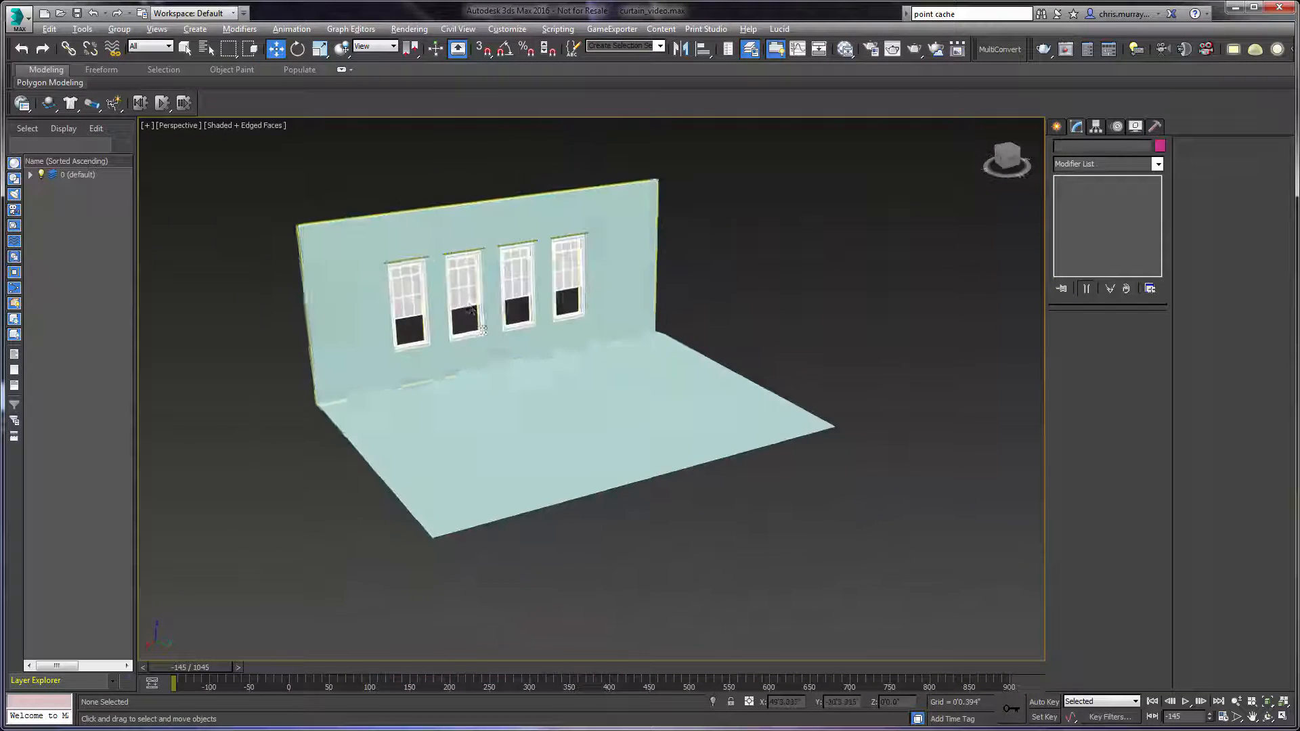
scroll(539, 270, up, 8)
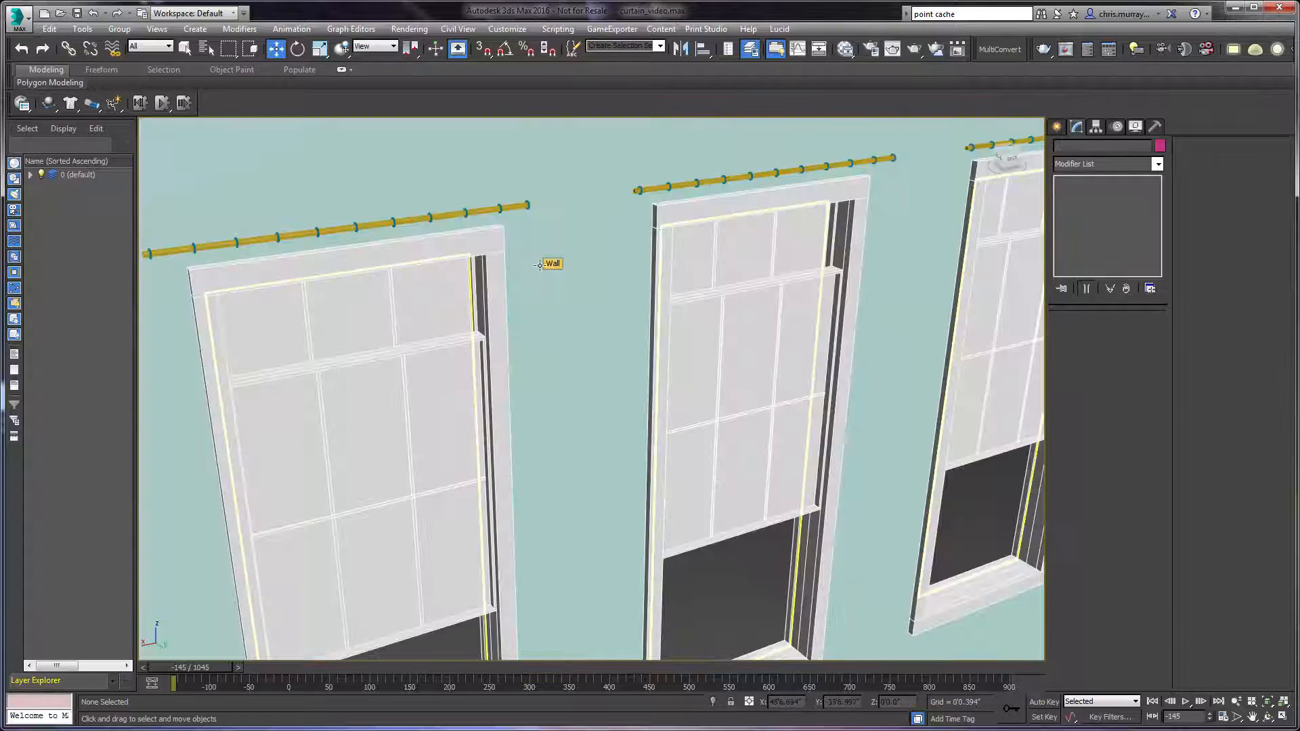
middle_drag(441, 276, 578, 305)
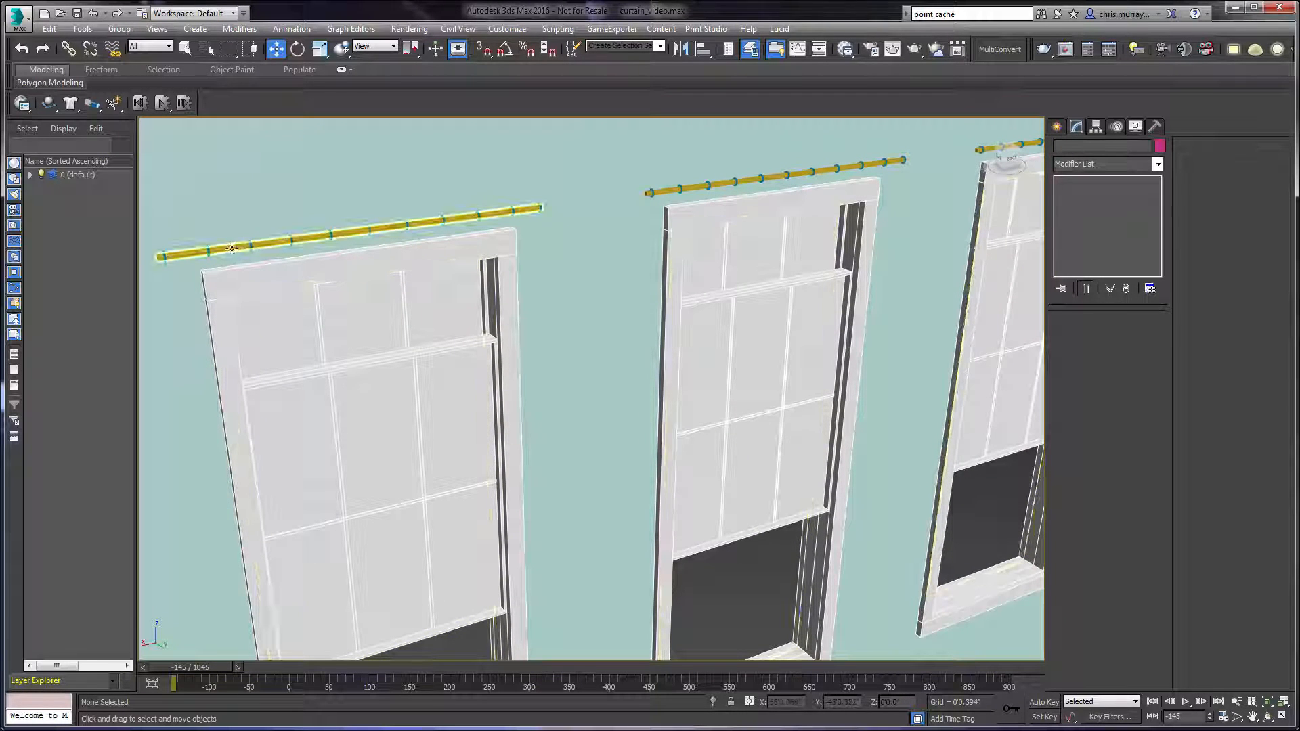
click(524, 210)
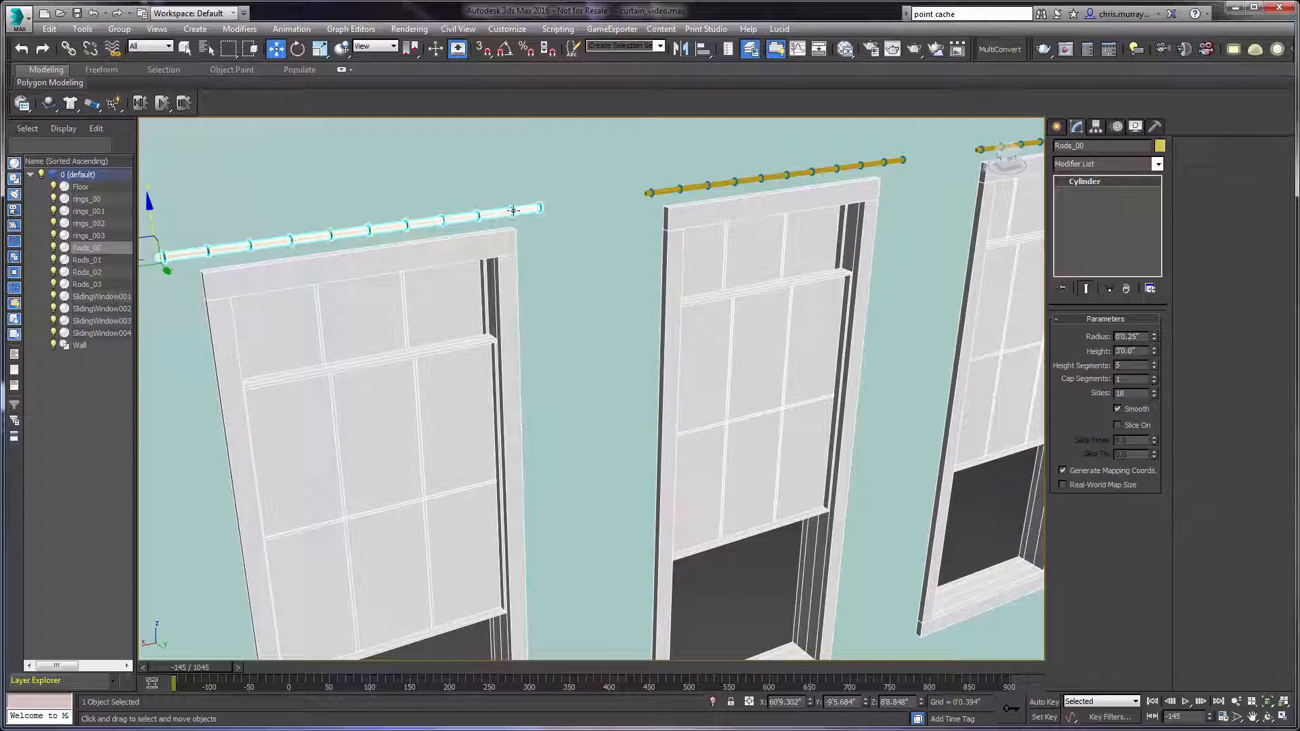
click(514, 211)
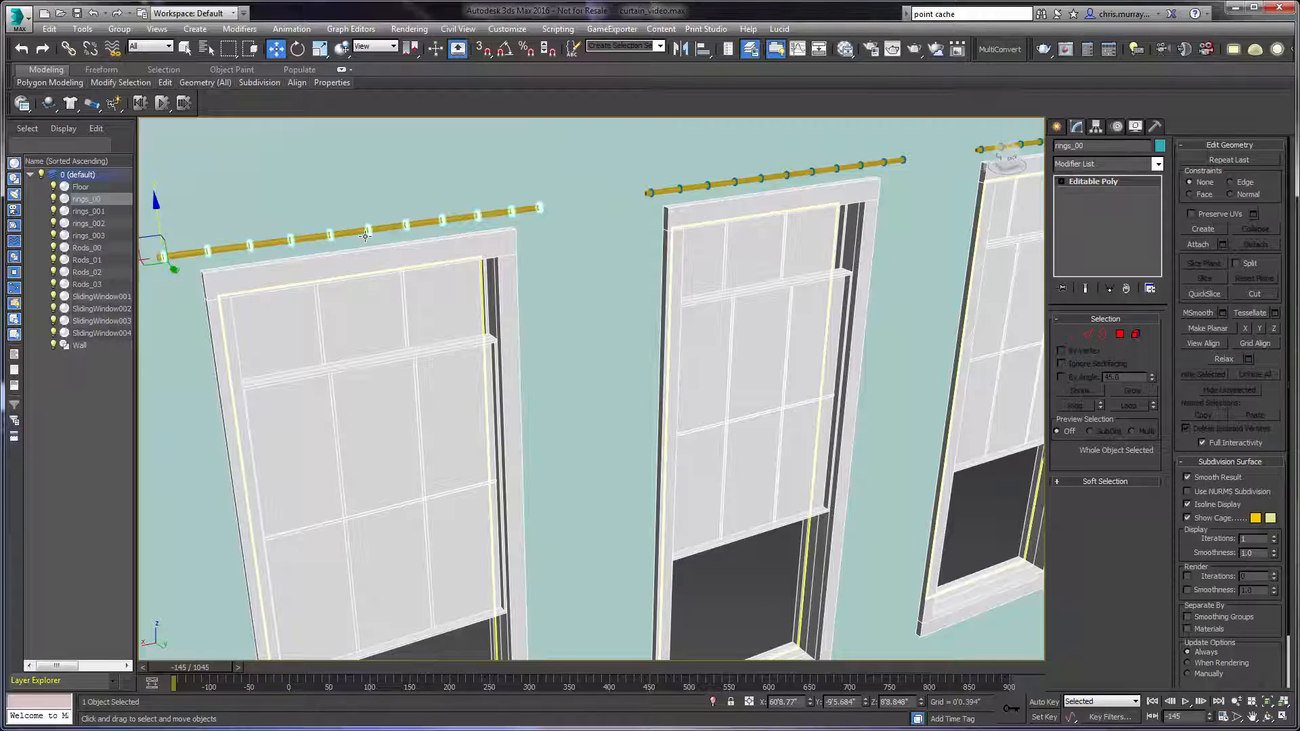
Step: Zoom in on the first rod and rings, then pan across the windows to reframe the rods
scroll(365, 236, up, 2)
middle_drag(365, 236, 475, 336)
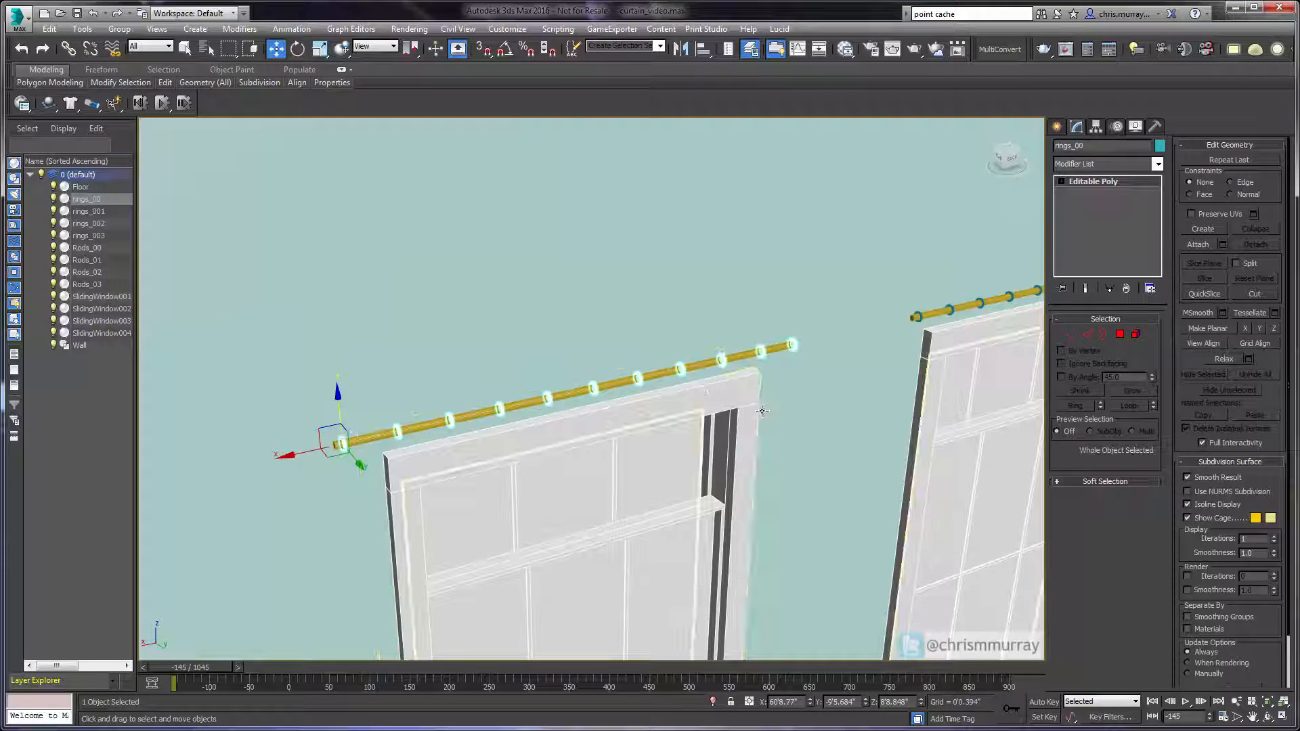
scroll(741, 408, down, 4)
middle_drag(723, 409, 323, 435)
scroll(603, 299, down, 2)
scroll(429, 398, up, 6)
scroll(677, 380, down, 2)
middle_drag(676, 380, 717, 279)
scroll(377, 380, down, 1)
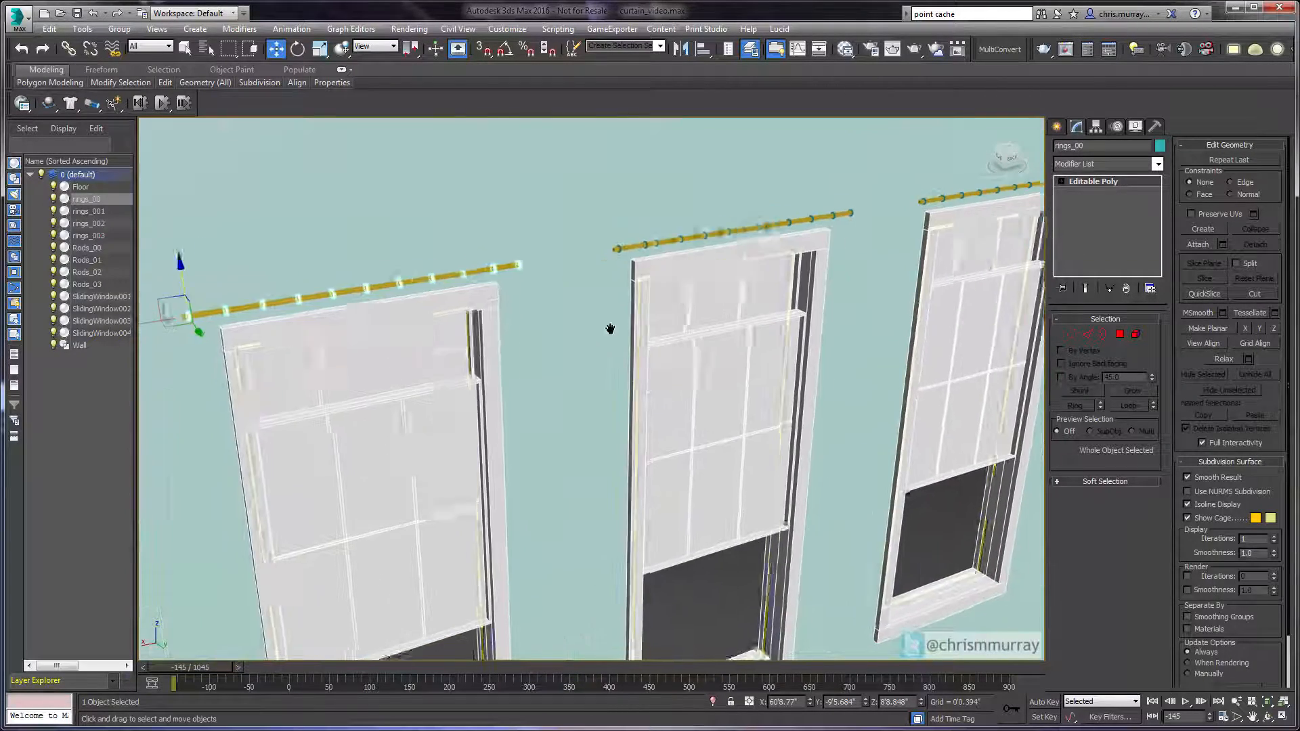
scroll(611, 329, down, 3)
middle_drag(611, 329, 577, 380)
scroll(578, 278, up, 3)
Step: Reselect Rods_00 and orbit the view around it
click(609, 234)
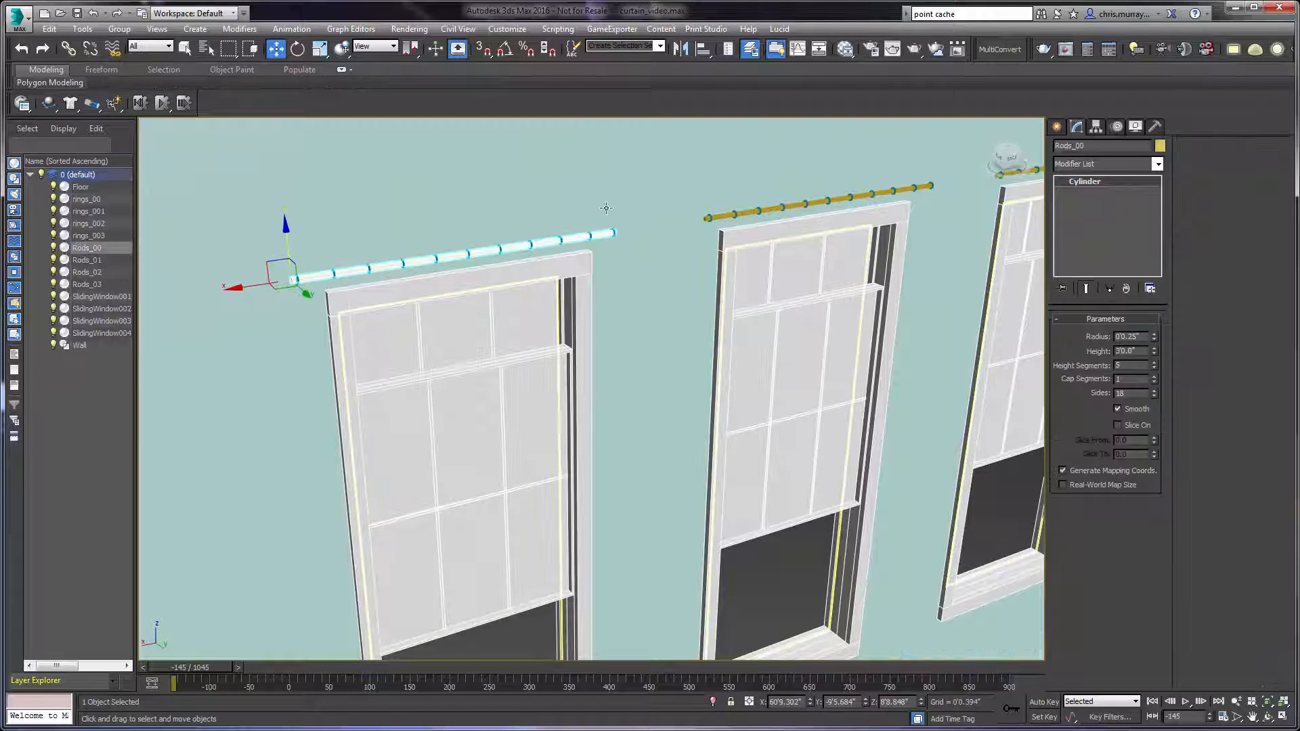
scroll(562, 324, down, 2)
middle_drag(562, 323, 534, 266)
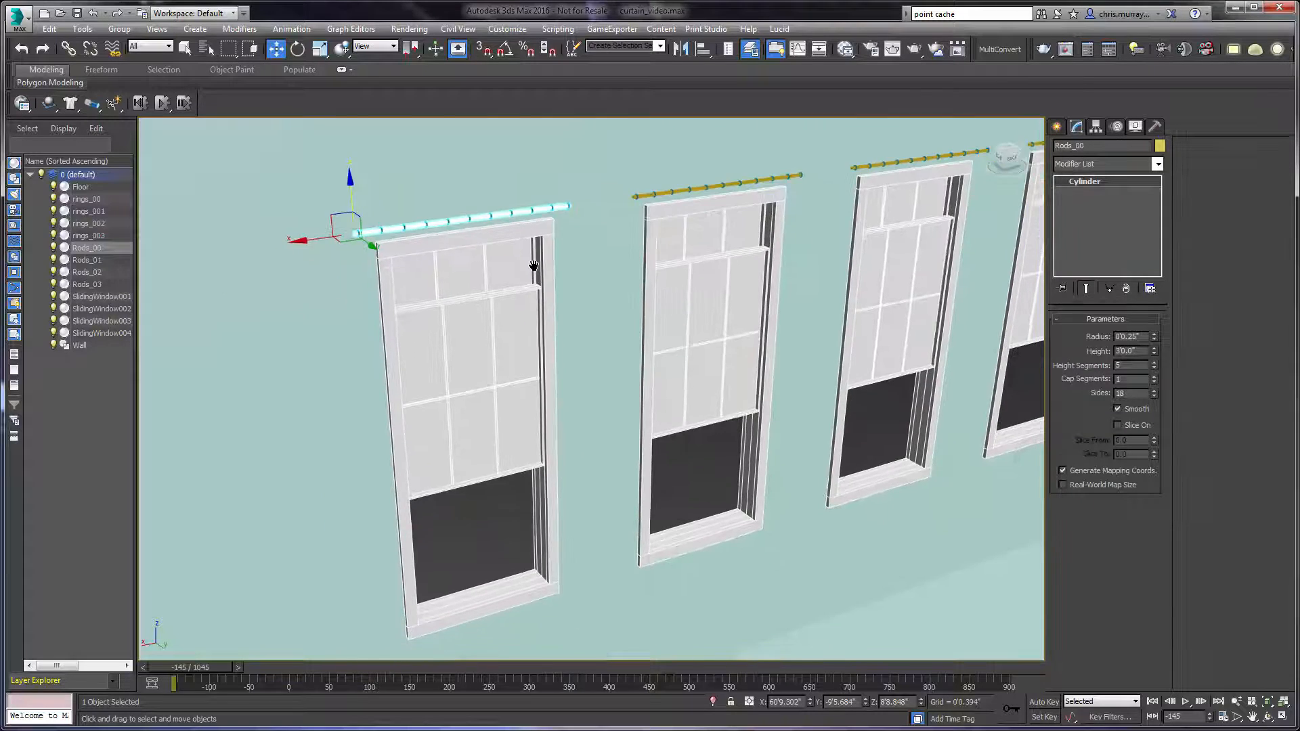
scroll(534, 266, up, 2)
scroll(546, 334, down, 4)
scroll(537, 357, up, 4)
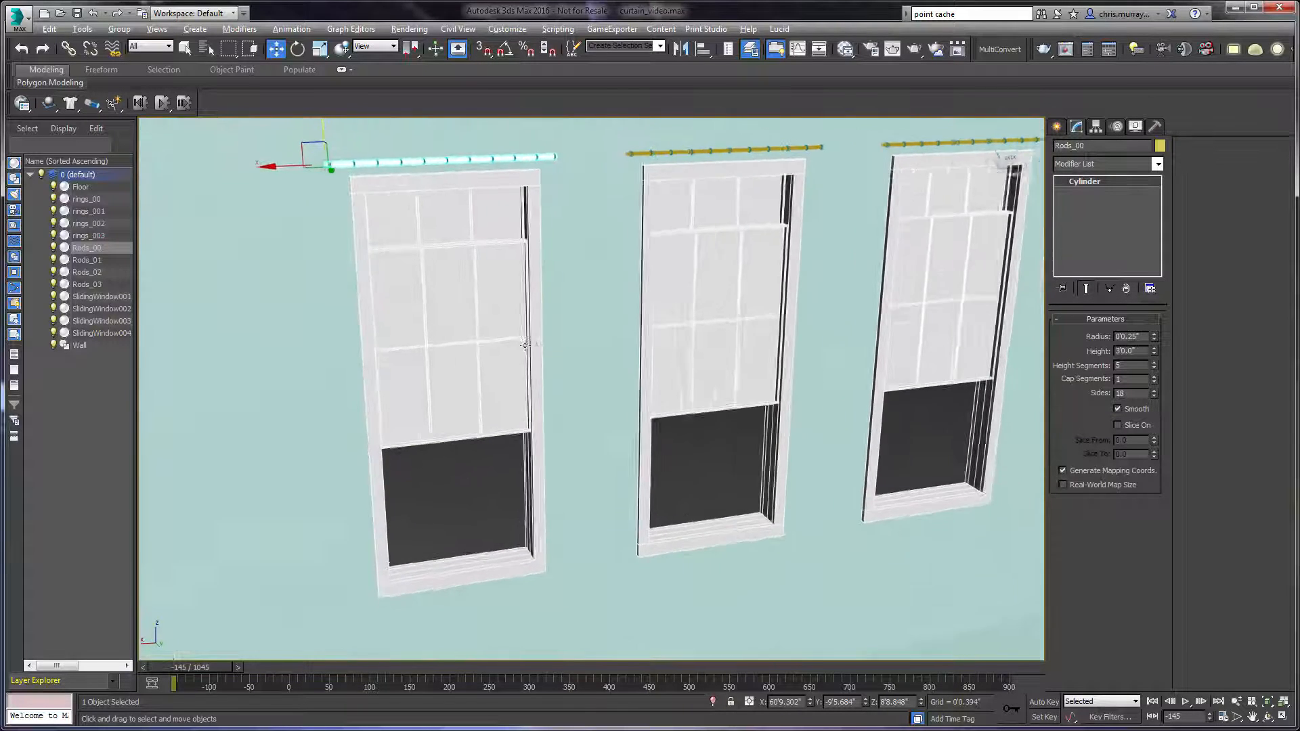
alt+middle_drag(525, 345, 546, 346)
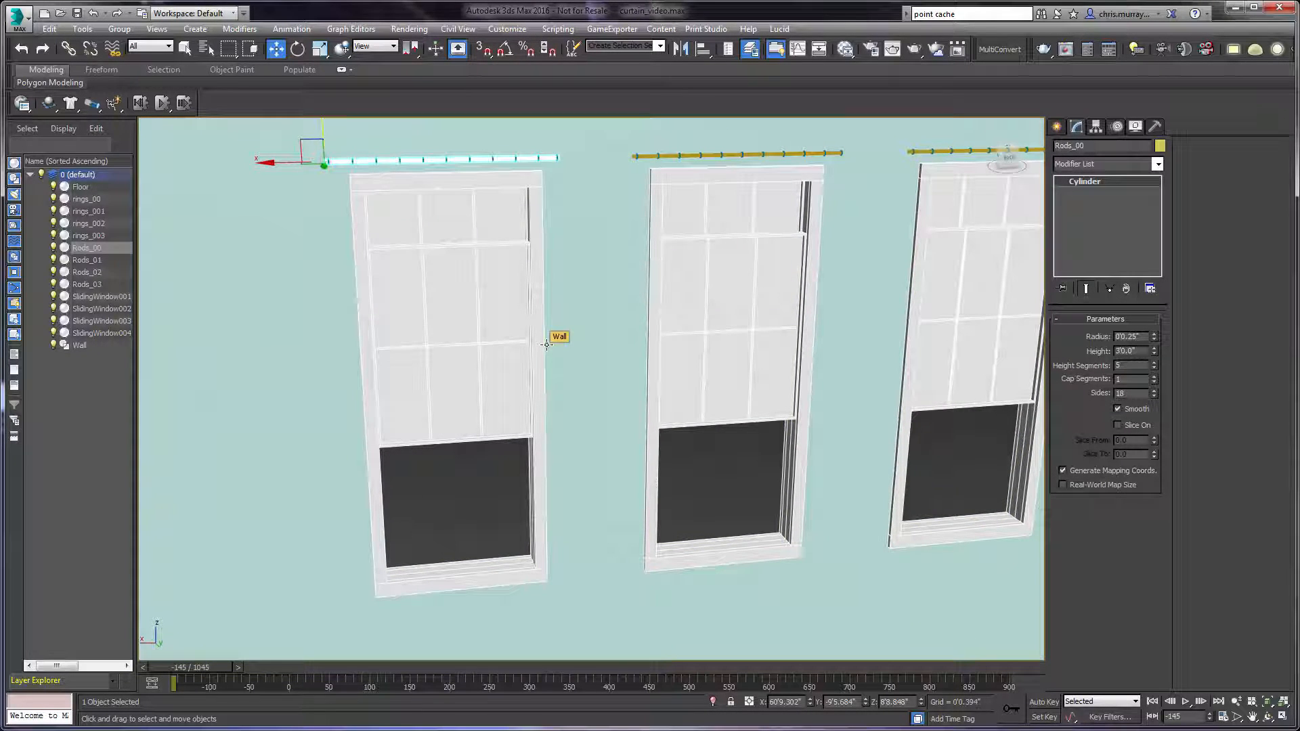
Step: Switch to a flat straight-on view and frame the whole wall
key(f)
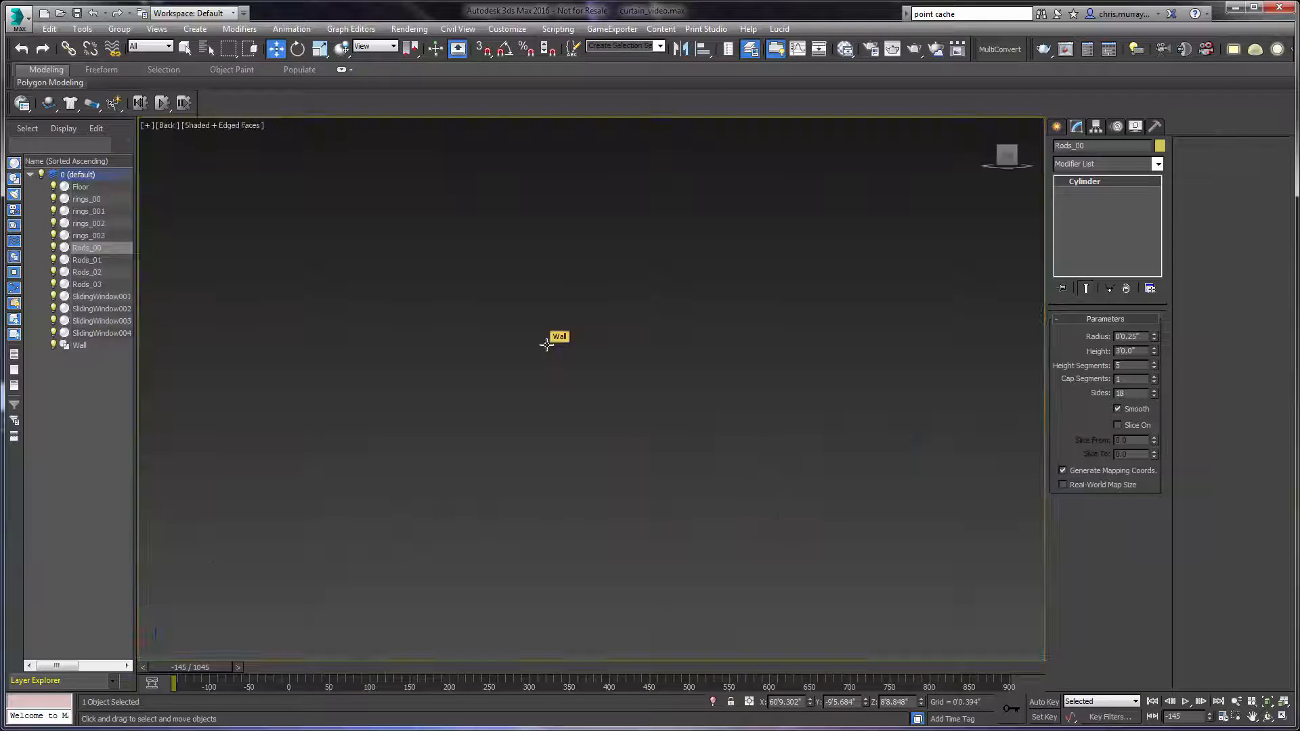
scroll(578, 343, down, 5)
scroll(607, 390, down, 1)
middle_drag(606, 389, 563, 264)
scroll(563, 318, up, 1)
scroll(563, 265, down, 1)
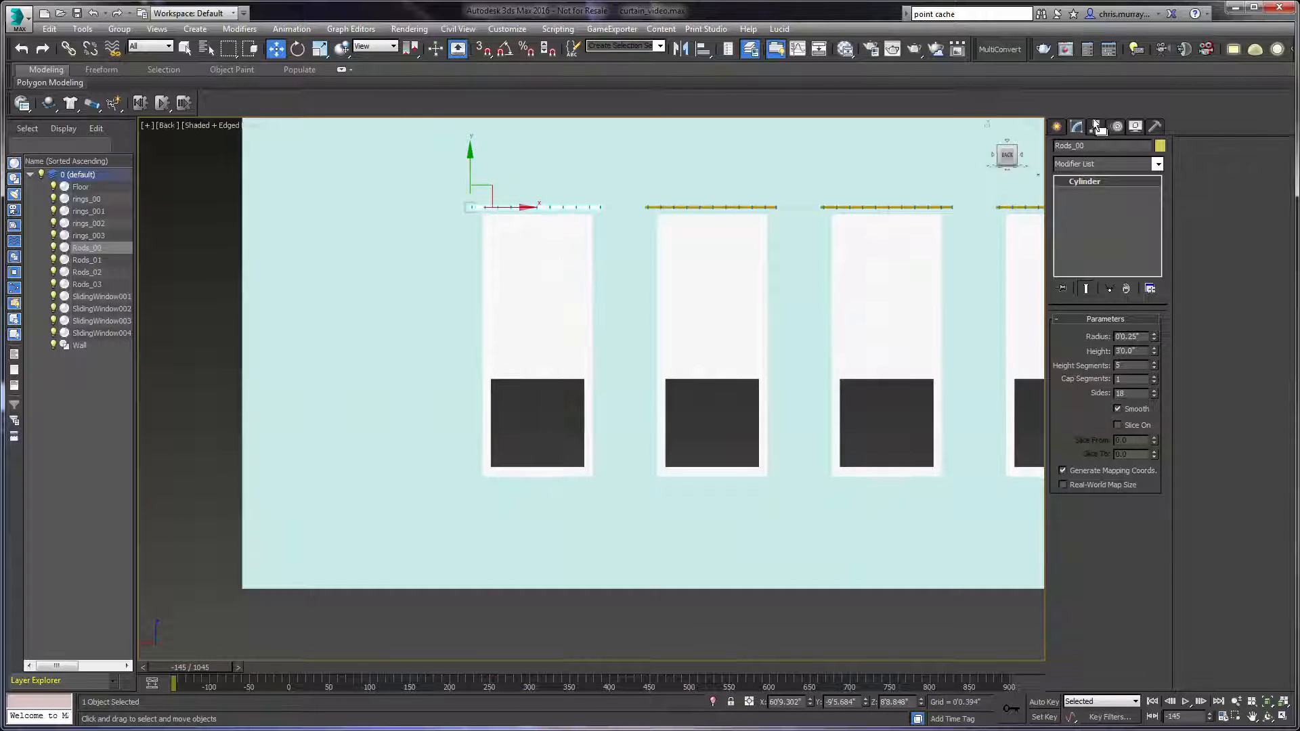
Step: Start a Standard Primitives Plane with length and width segments reset to 1
click(1056, 127)
click(1133, 269)
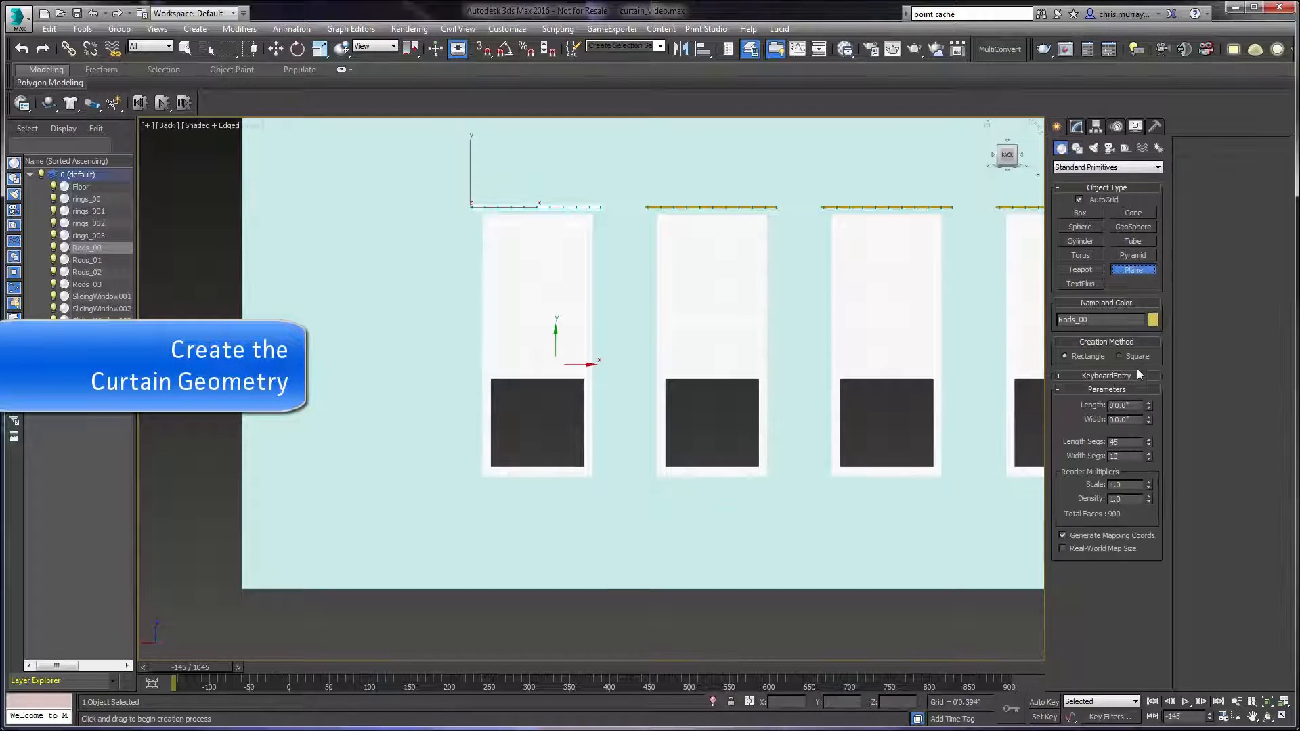
right_click(1148, 442)
right_click(1149, 456)
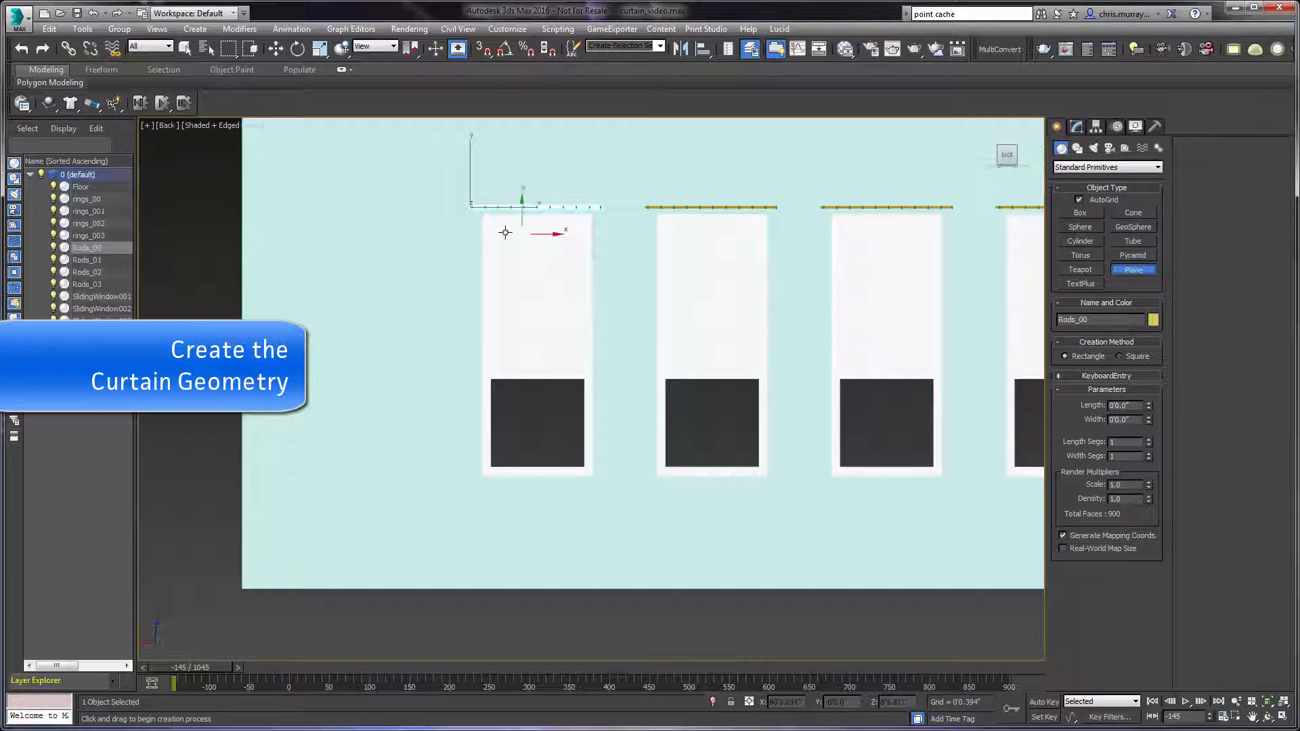
Step: Draw the plane from the rod's left end down over the first window and finish creation
drag(468, 220, 477, 230)
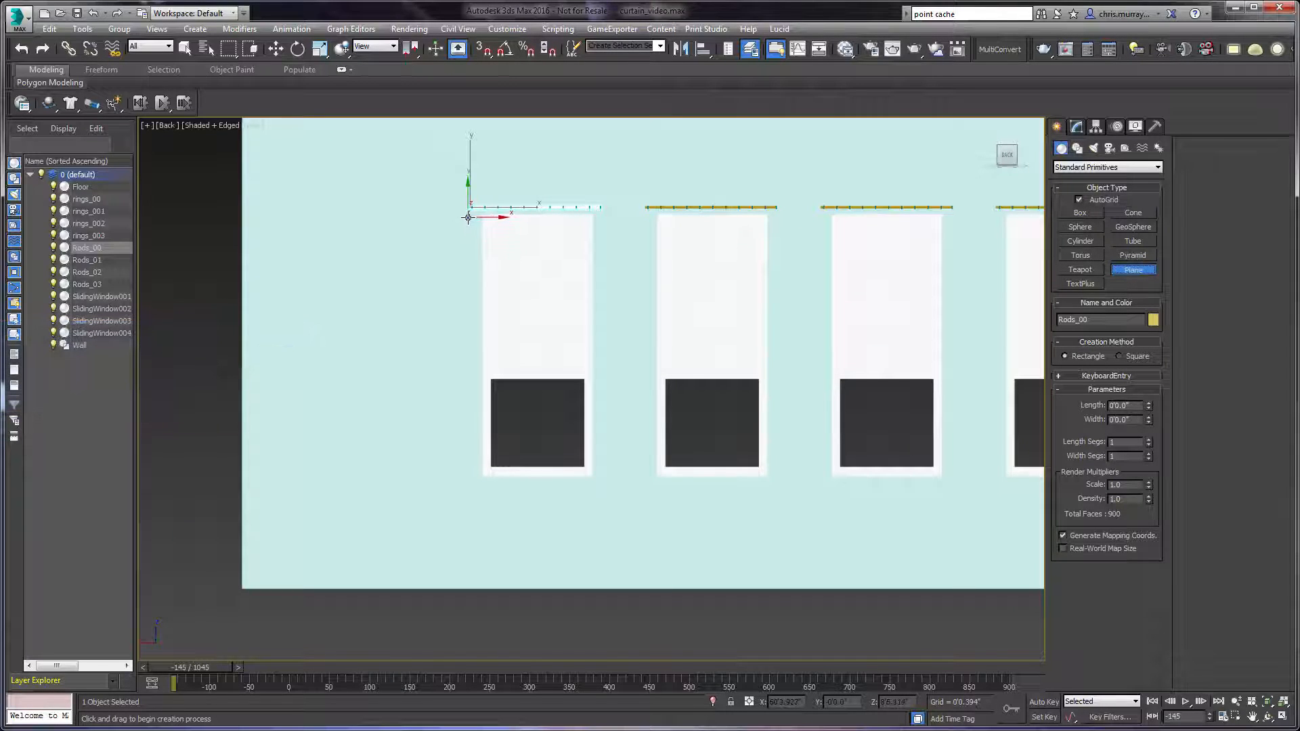
drag(544, 320, 606, 570)
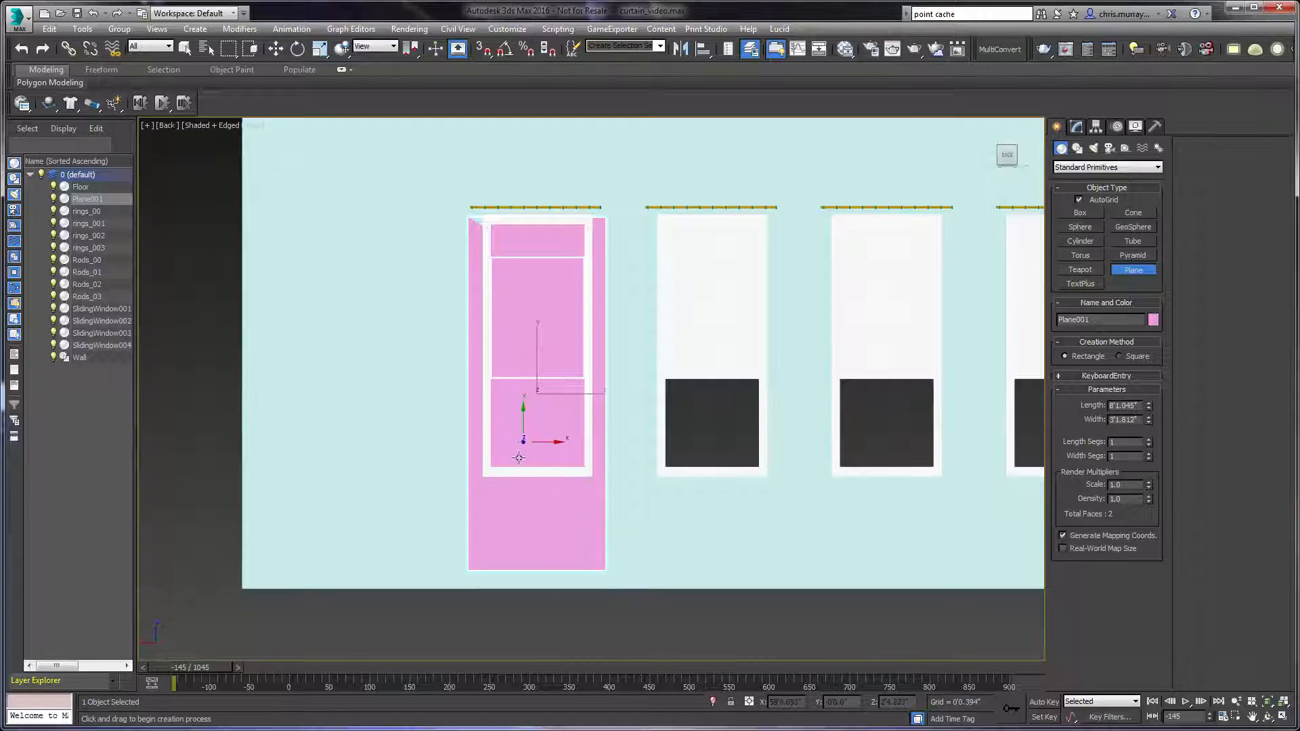
alt+middle_drag(510, 463, 557, 469)
key(w)
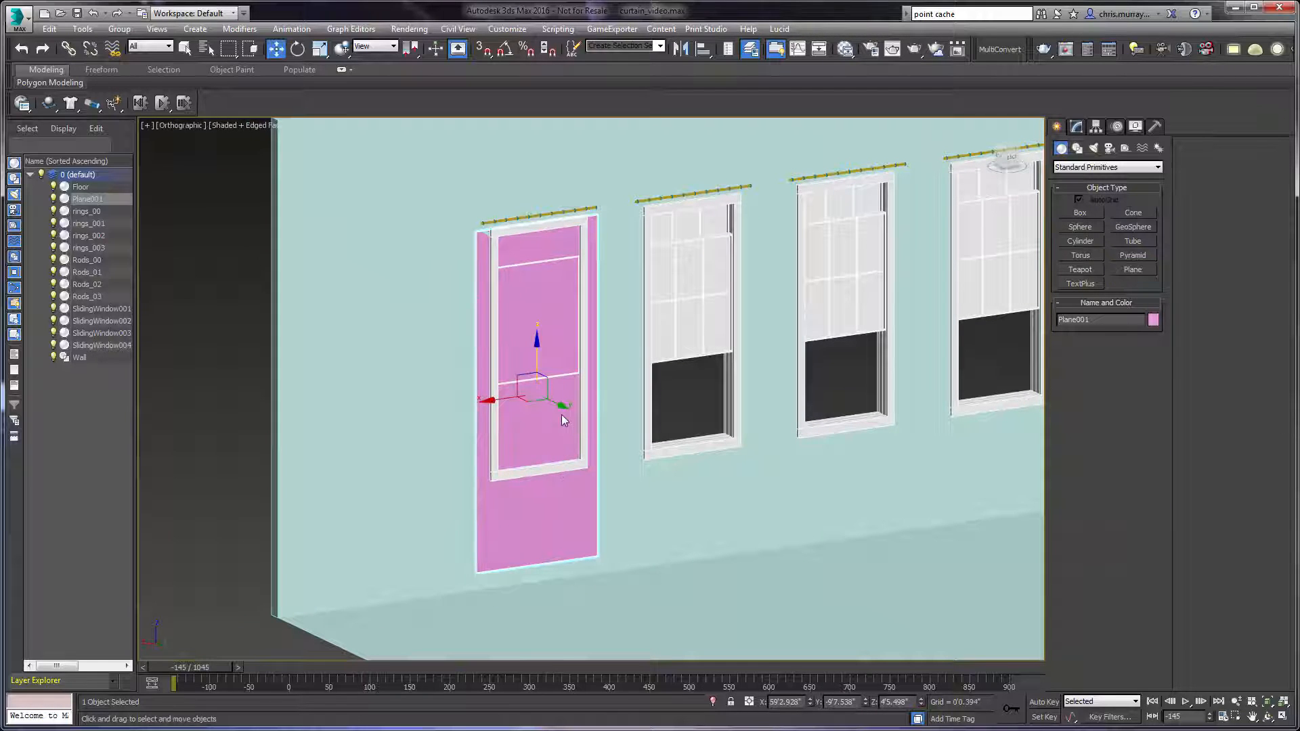
alt+middle_drag(557, 405, 528, 361)
scroll(530, 406, up, 2)
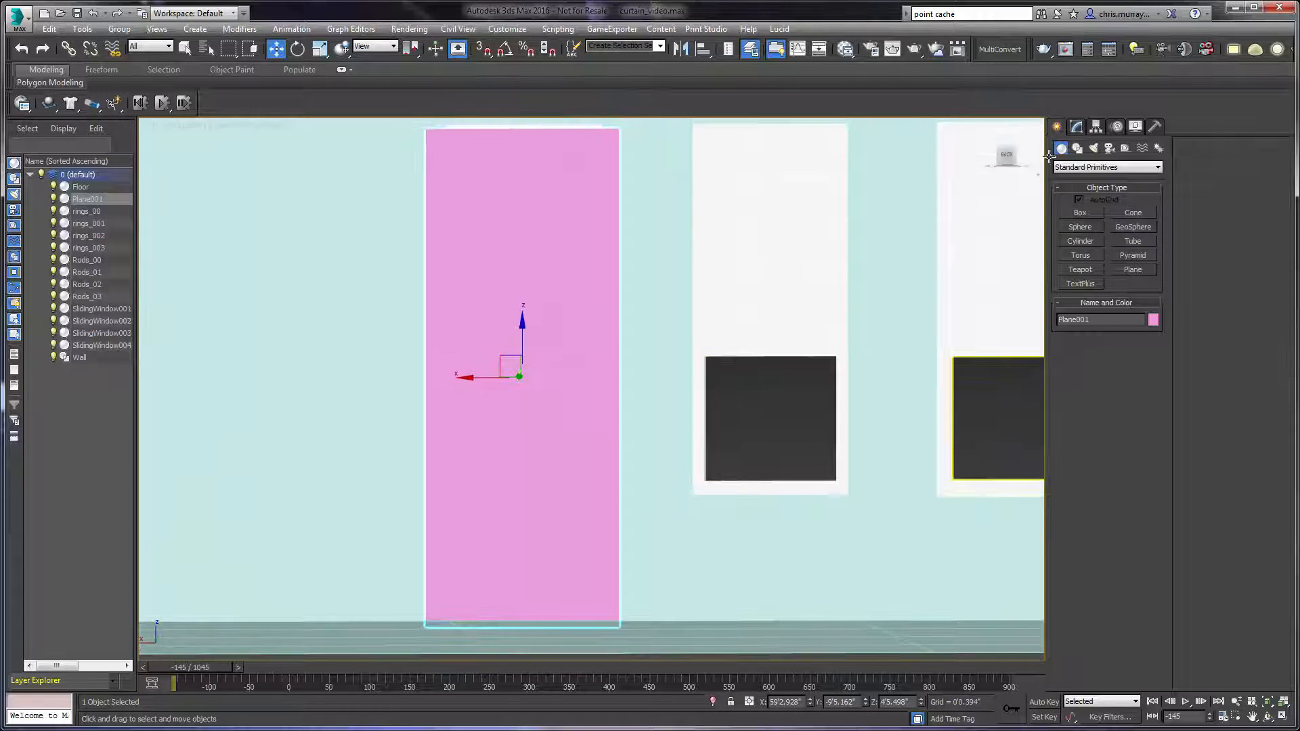
Step: Name the plane Curtain_01 and set its width segments to 10
click(1075, 128)
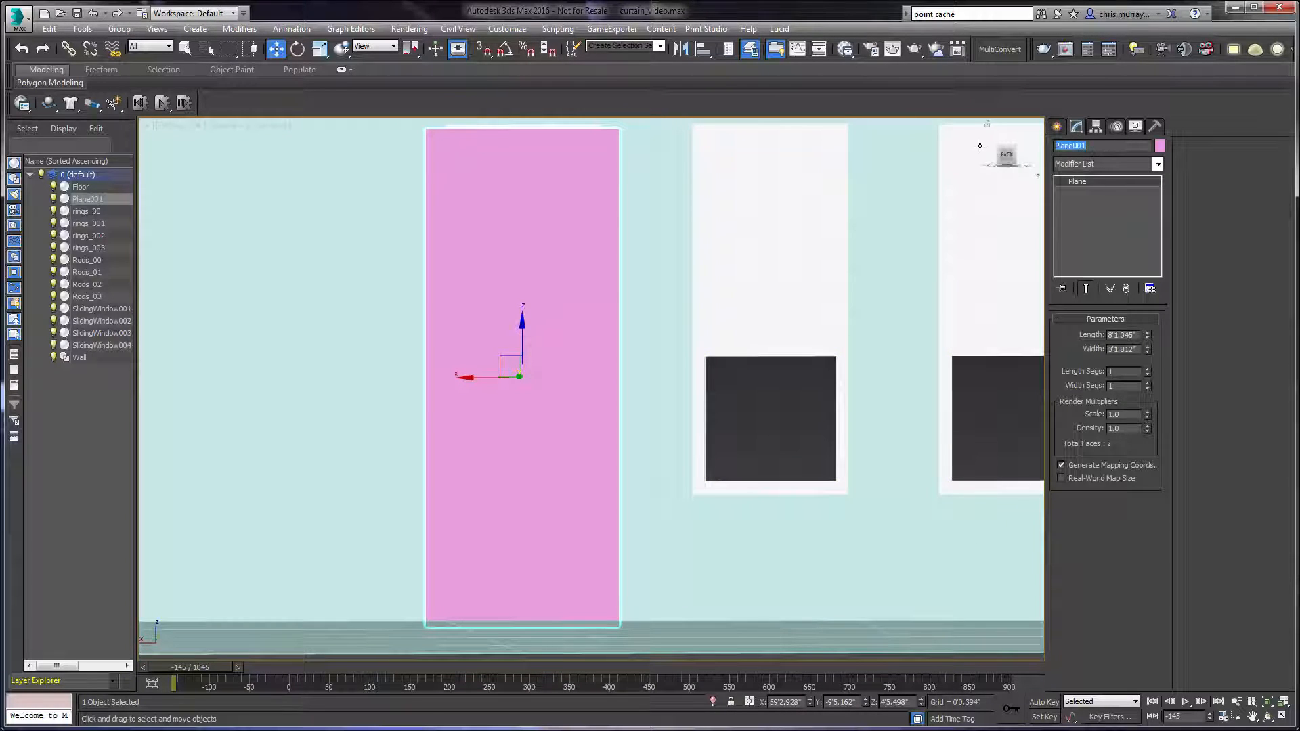
text(Curtain_)
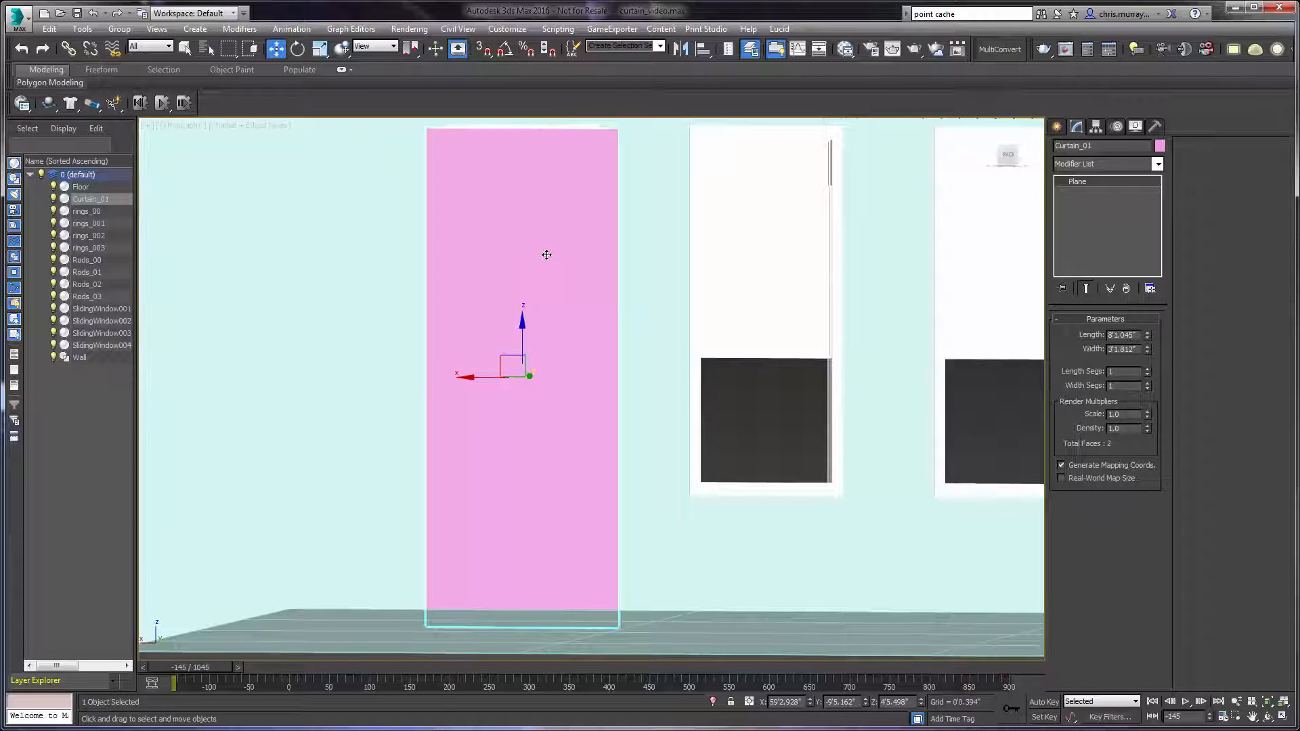
alt+middle_drag(545, 255, 533, 260)
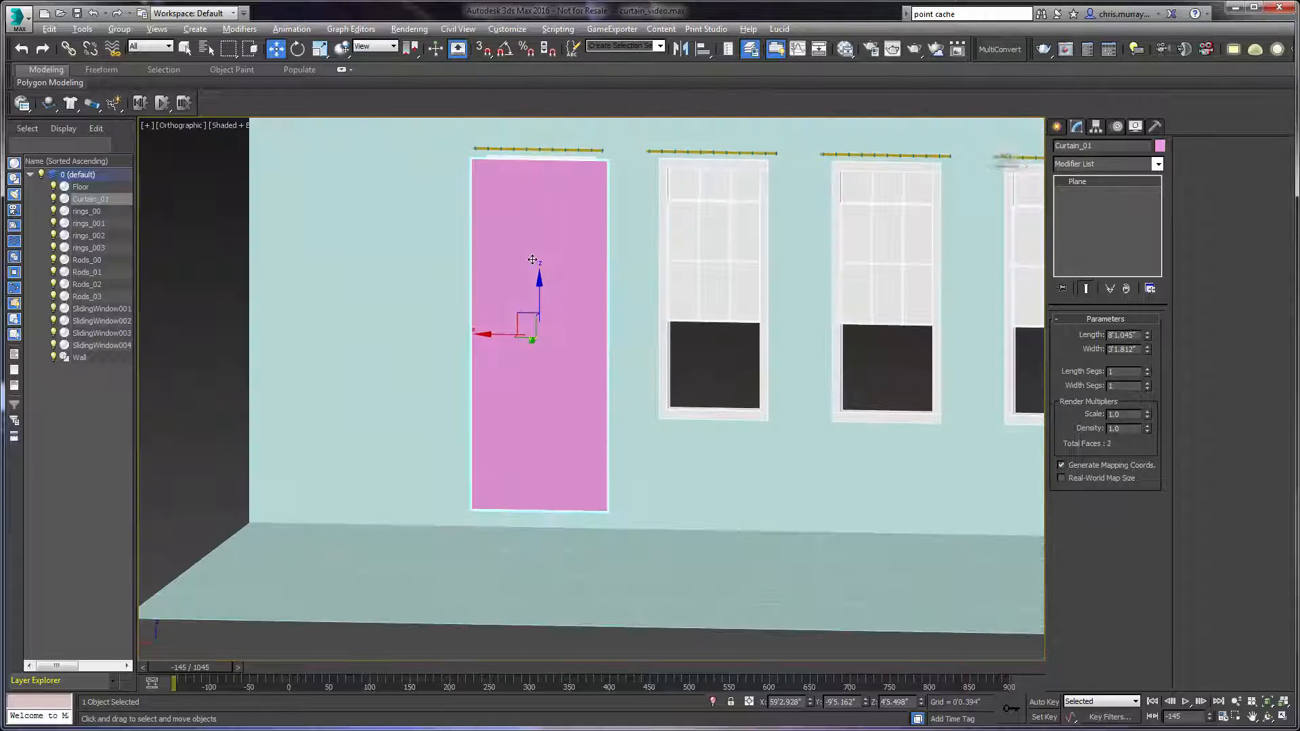
drag(1148, 372, 1144, 380)
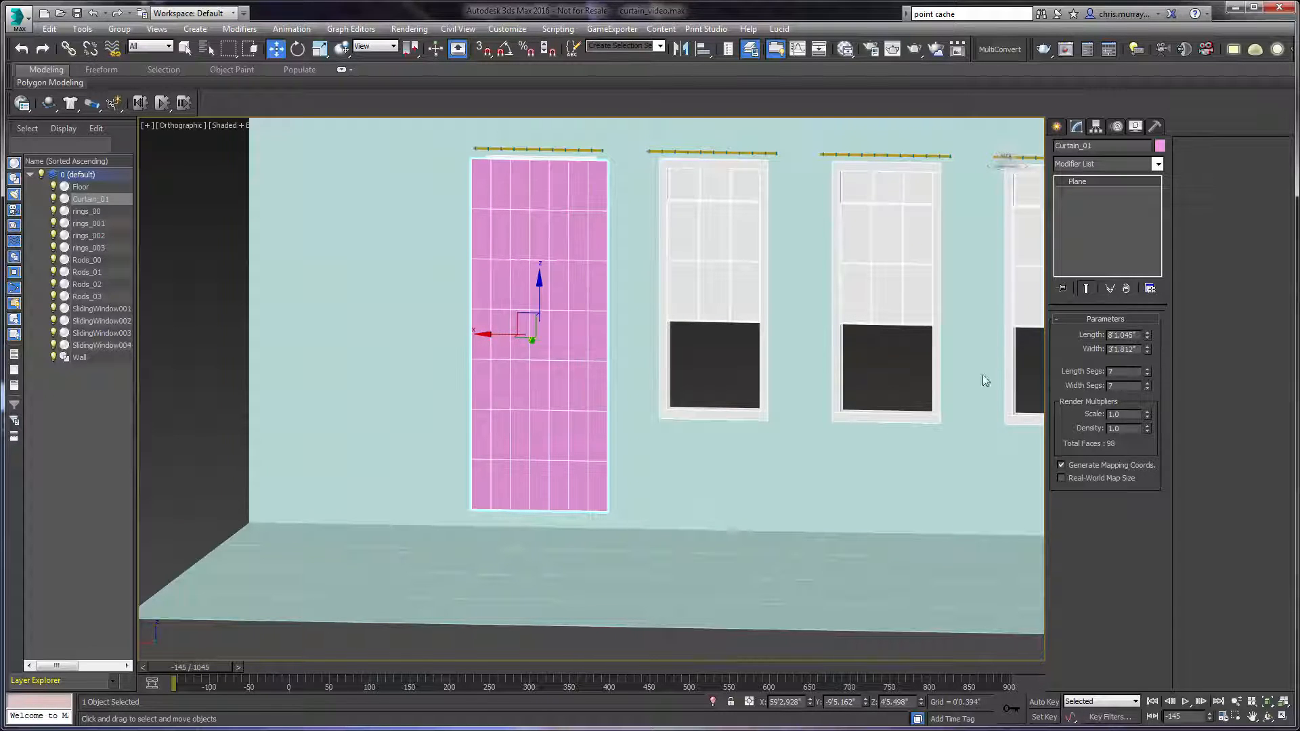
scroll(562, 315, up, 5)
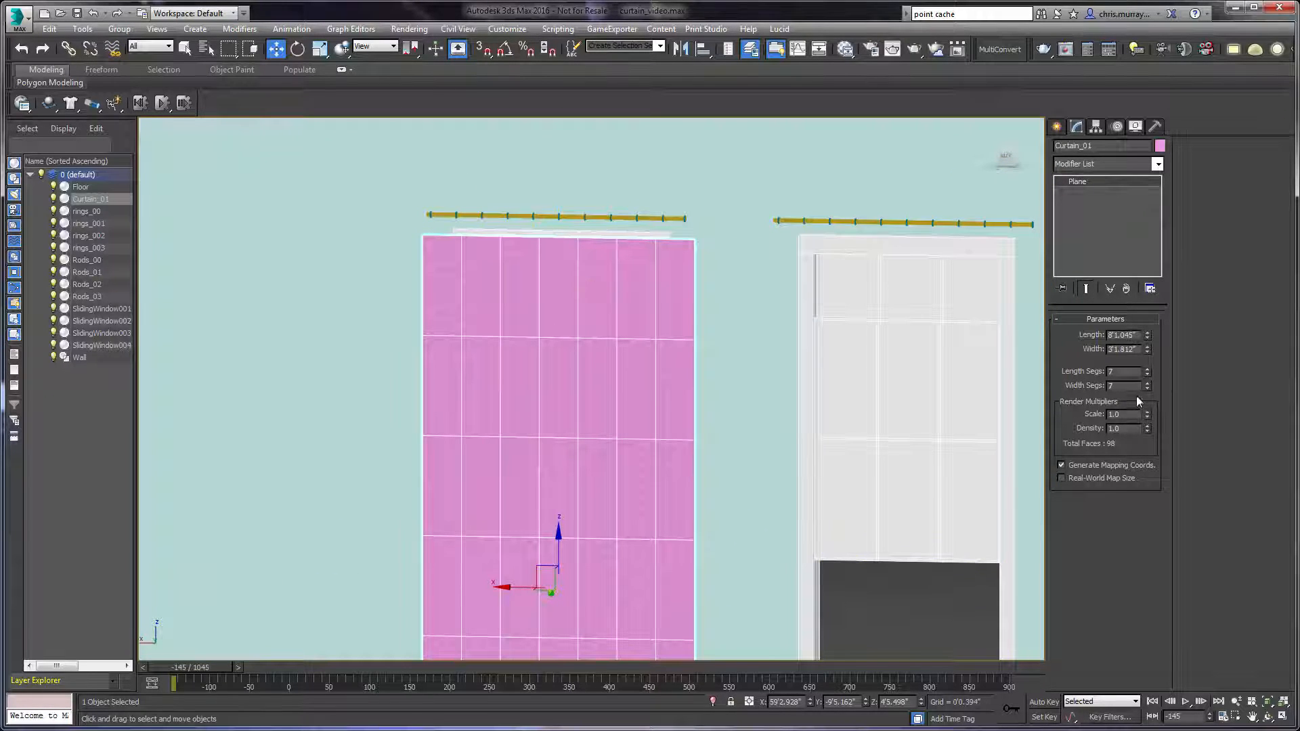
drag(1148, 385, 1147, 390)
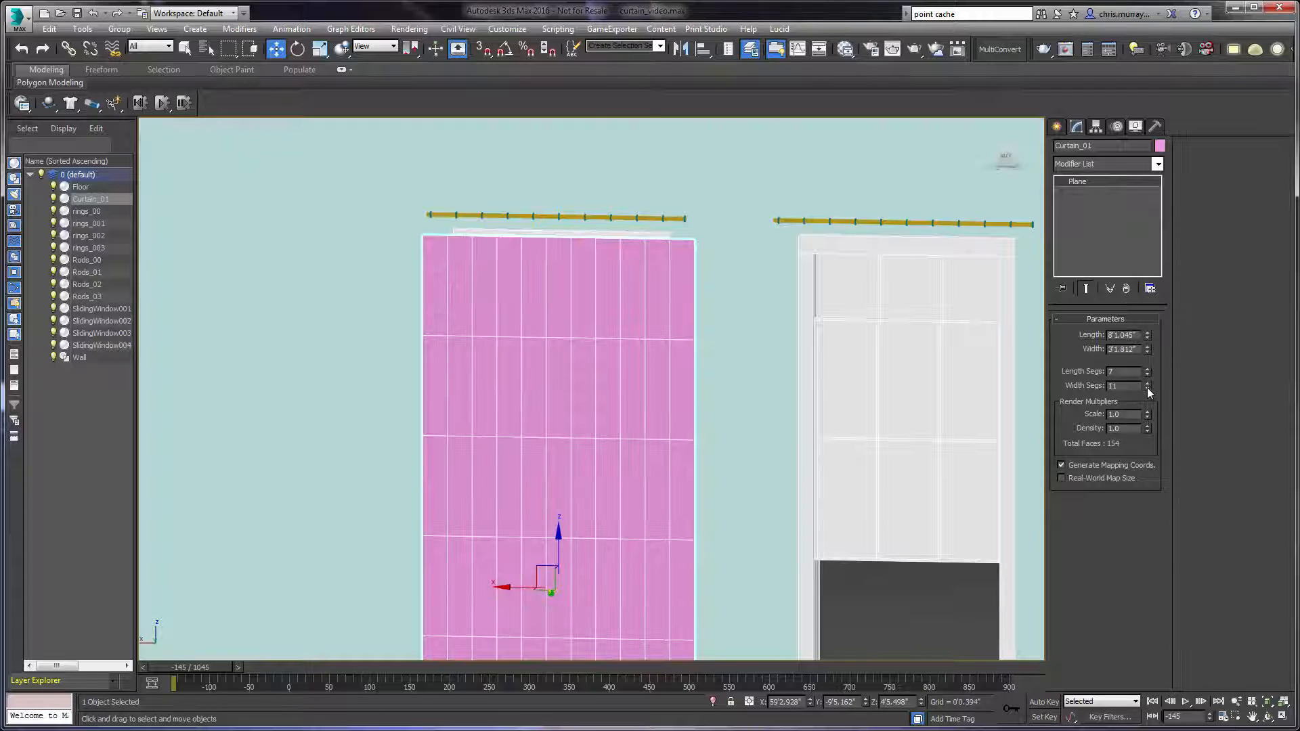
text(10)
key(Return)
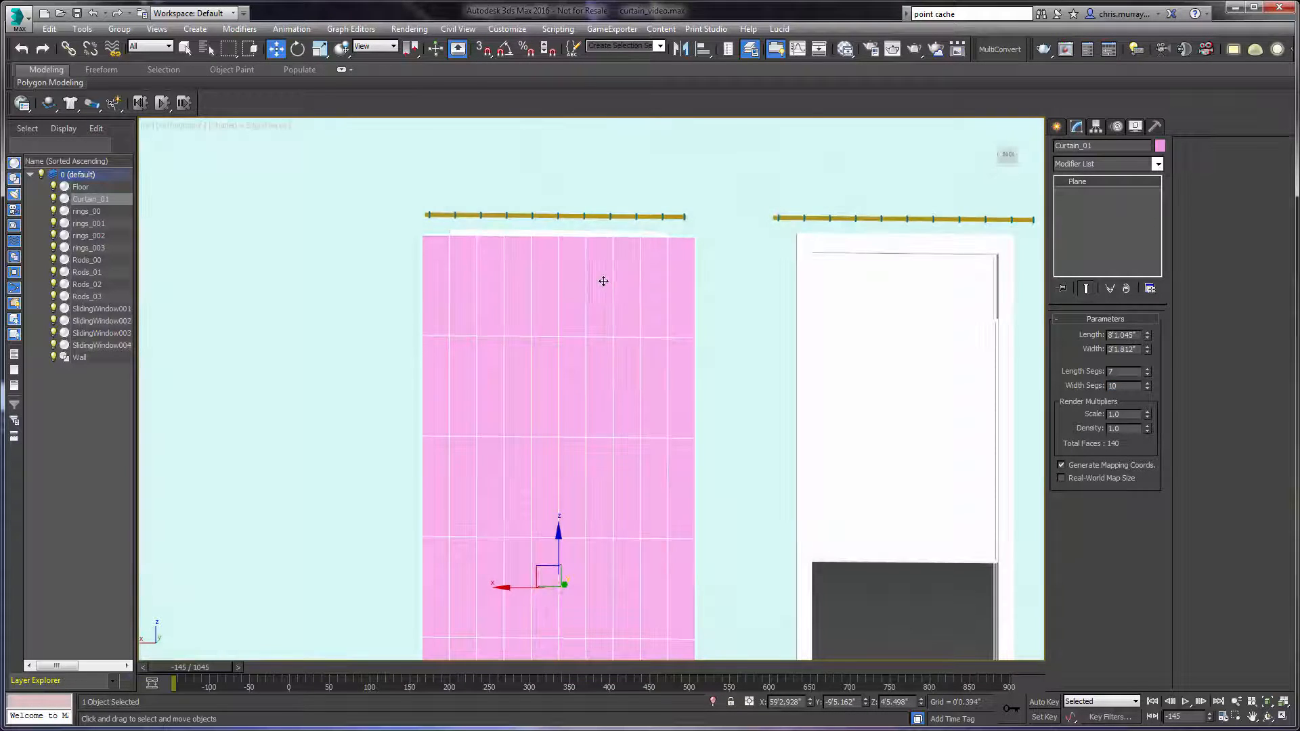
Step: Pan and level the view over the curtain and its rod
middle_drag(602, 281, 564, 364)
scroll(565, 364, up, 4)
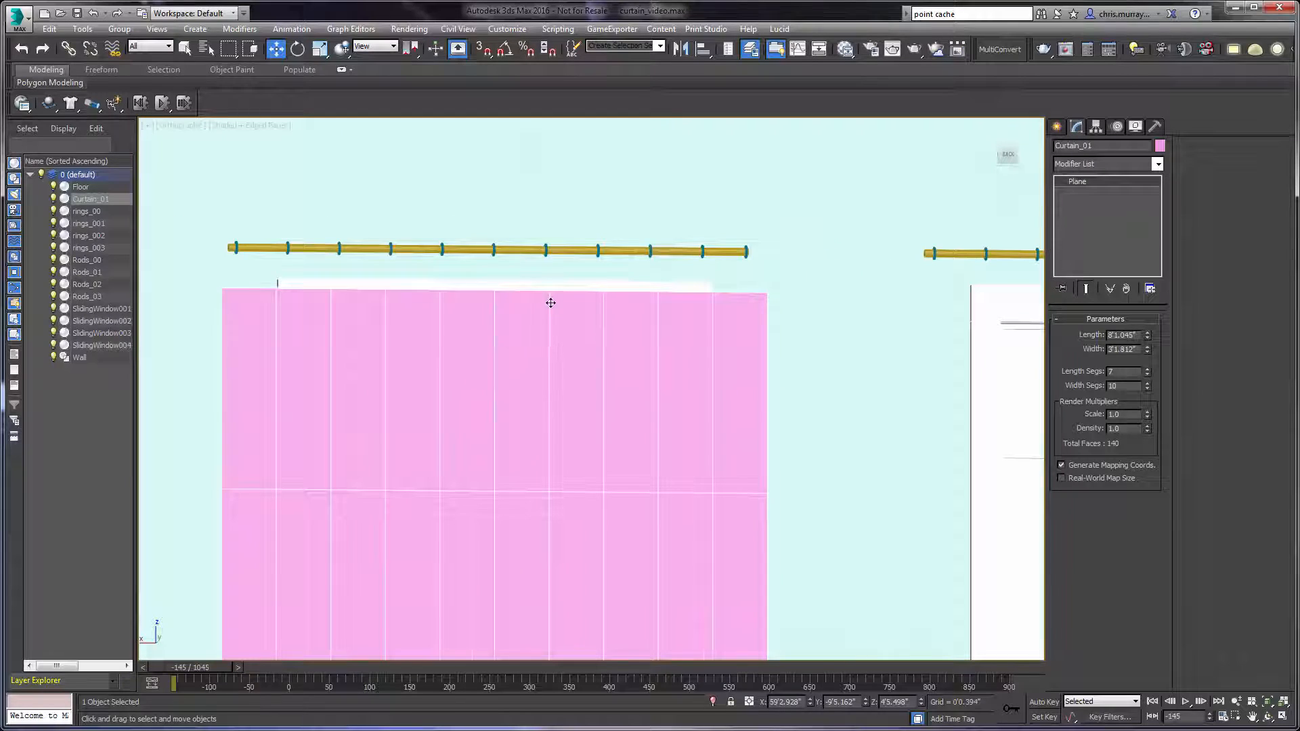
scroll(551, 302, up, 2)
middle_drag(551, 302, 630, 343)
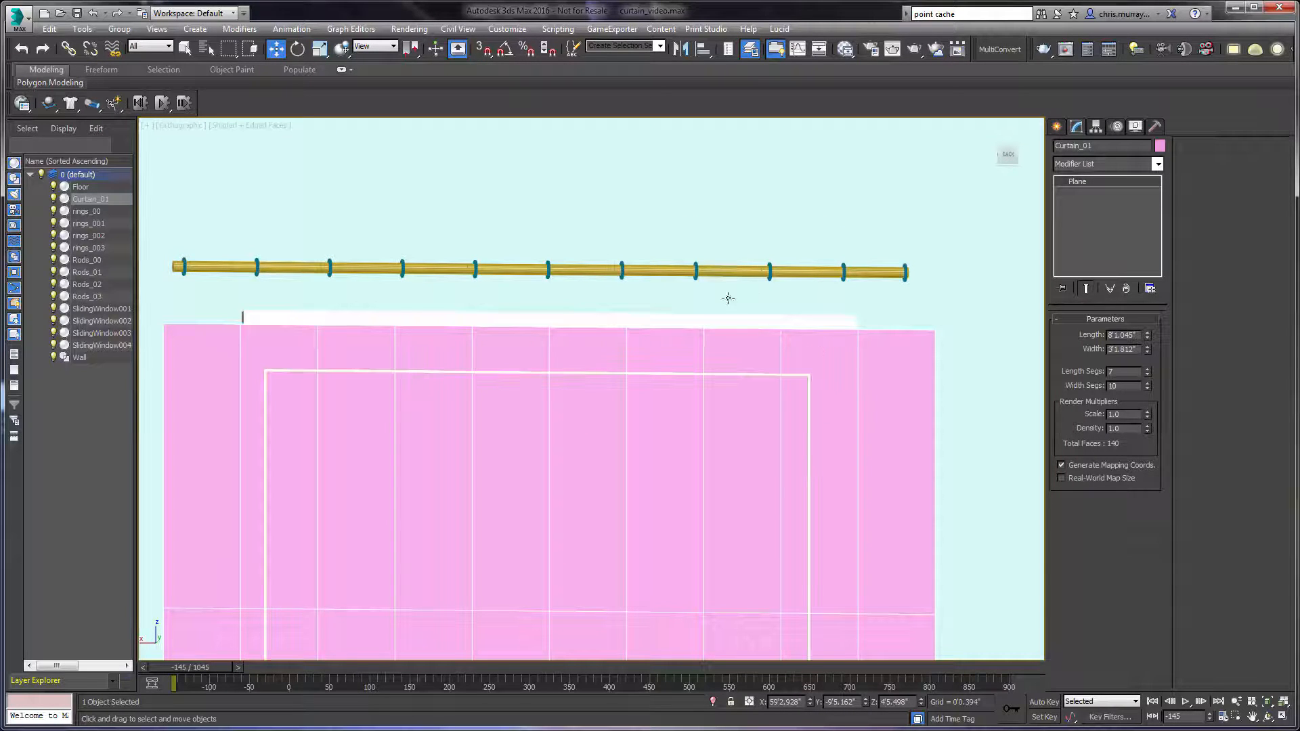
alt+middle_drag(515, 385, 510, 389)
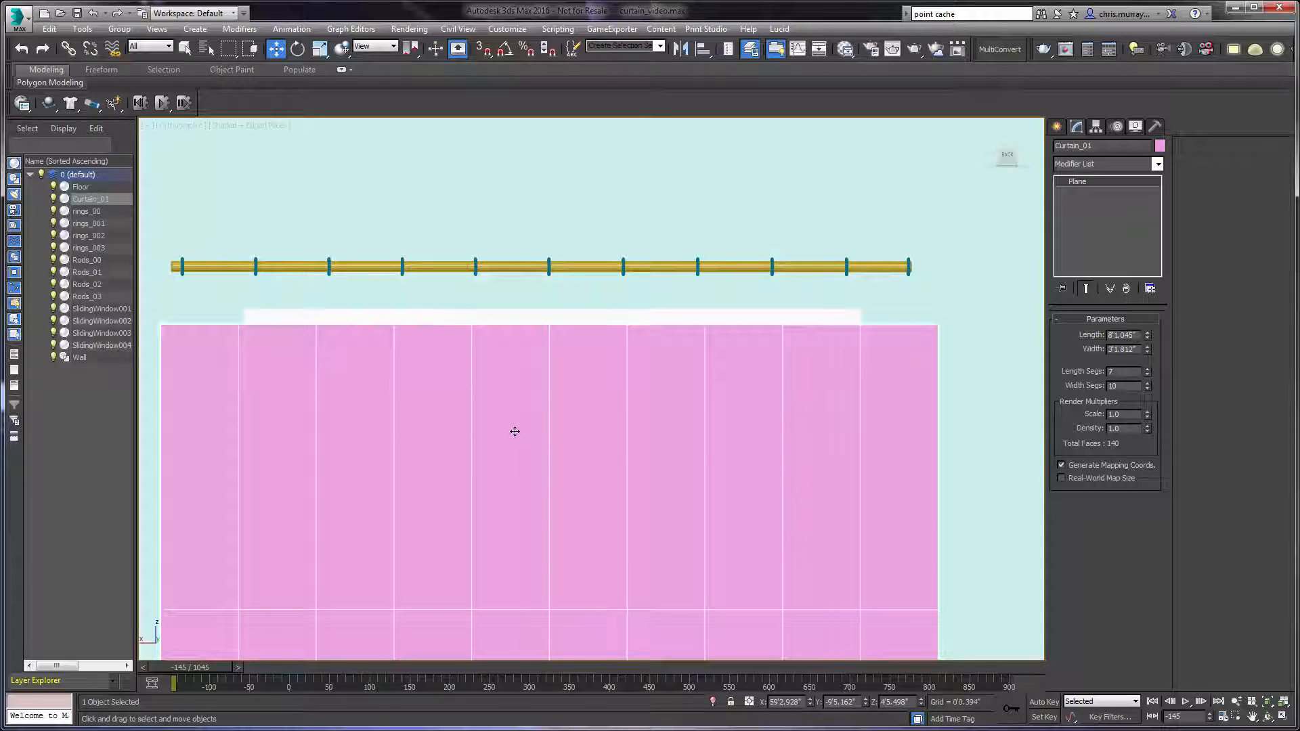
scroll(607, 473, down, 2)
mouse_move(626, 441)
middle_down()
mouse_move(618, 380)
mouse_move(623, 391)
middle_up()
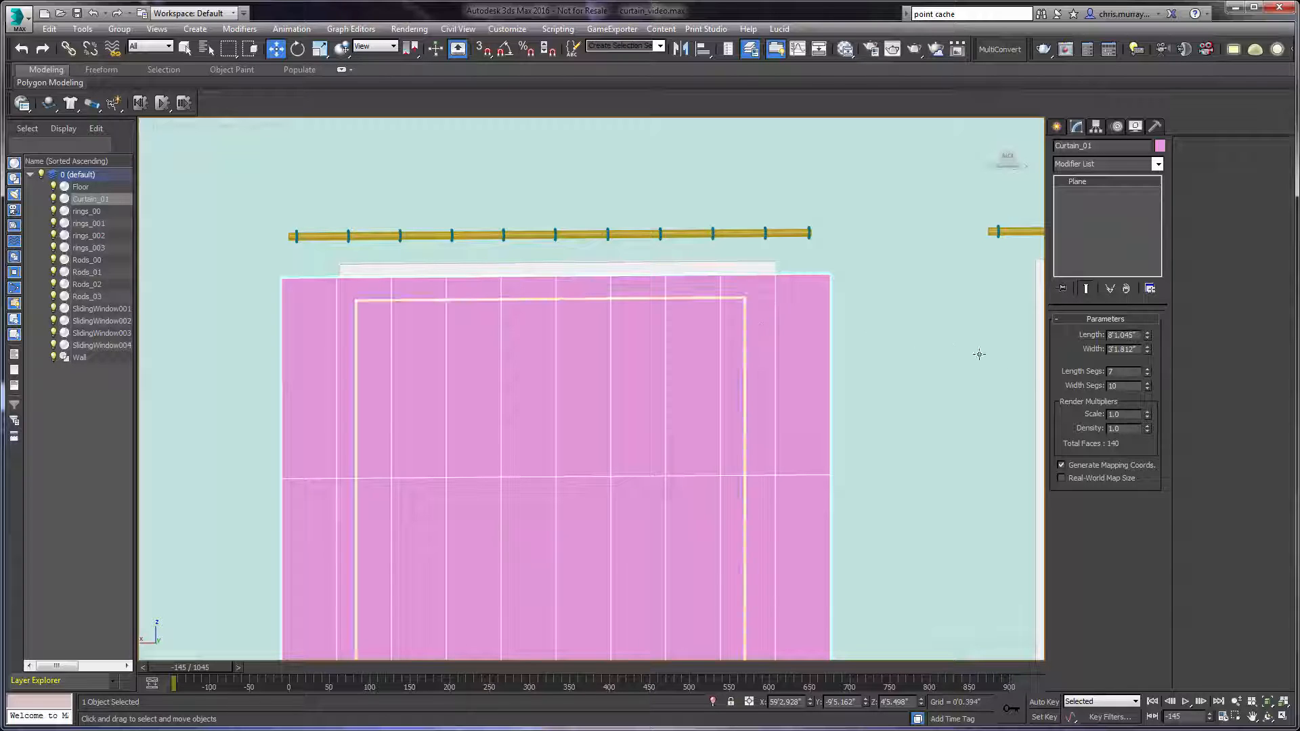
Step: Set the curtain's length segments to 45 and orbit to an angled view
drag(1149, 376, 1137, 344)
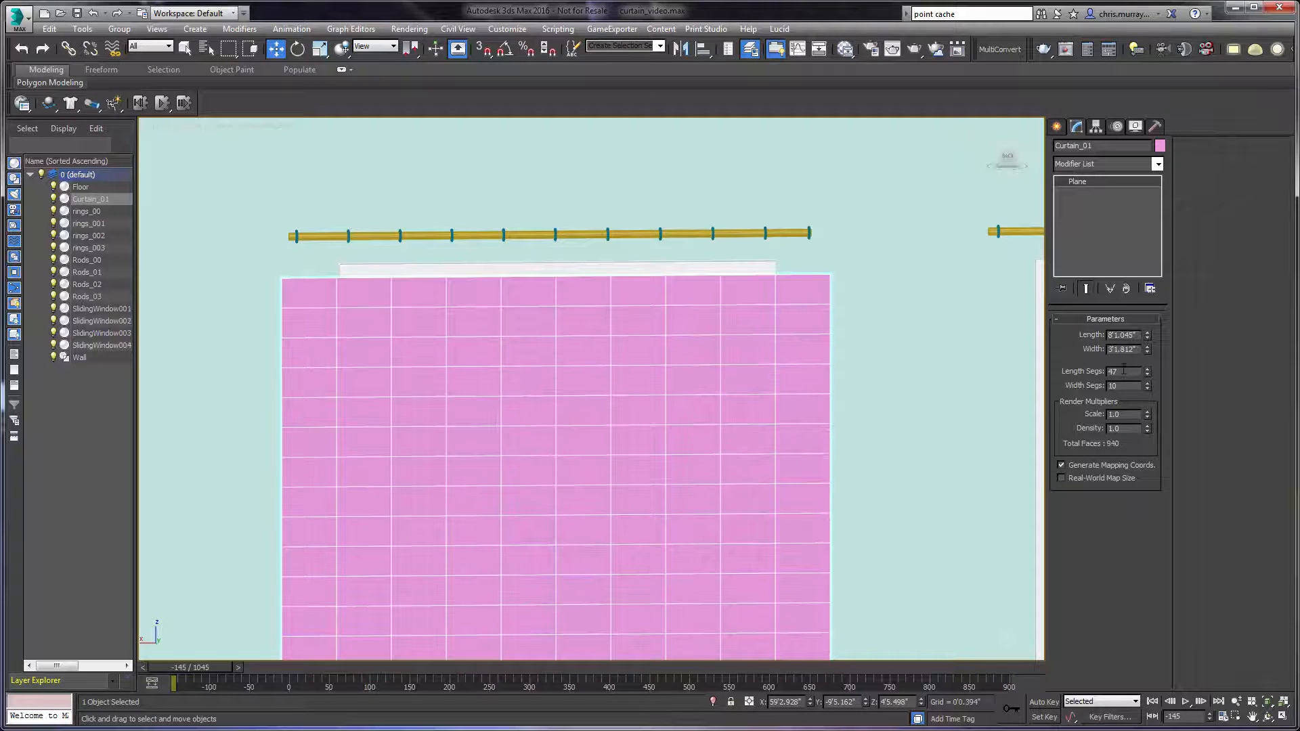
double_click(1123, 370)
text(45)
key(Return)
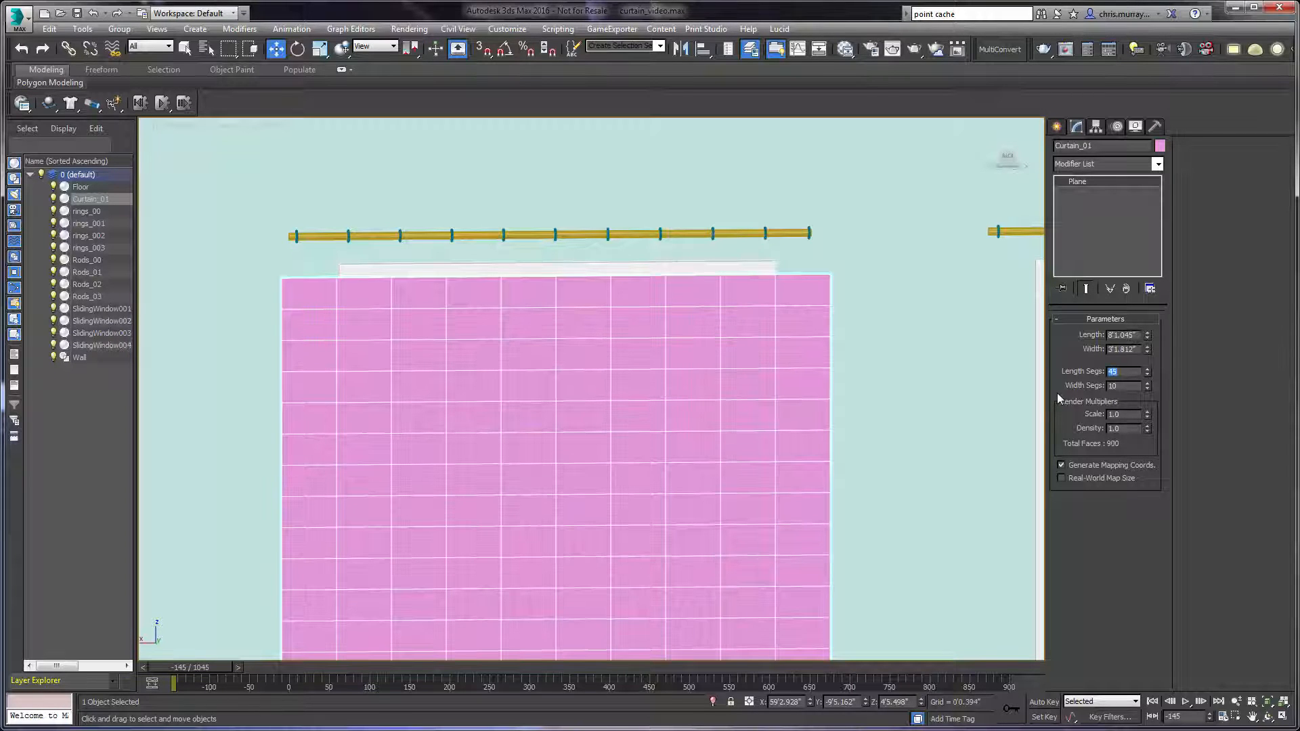
alt+middle_drag(536, 359, 600, 272)
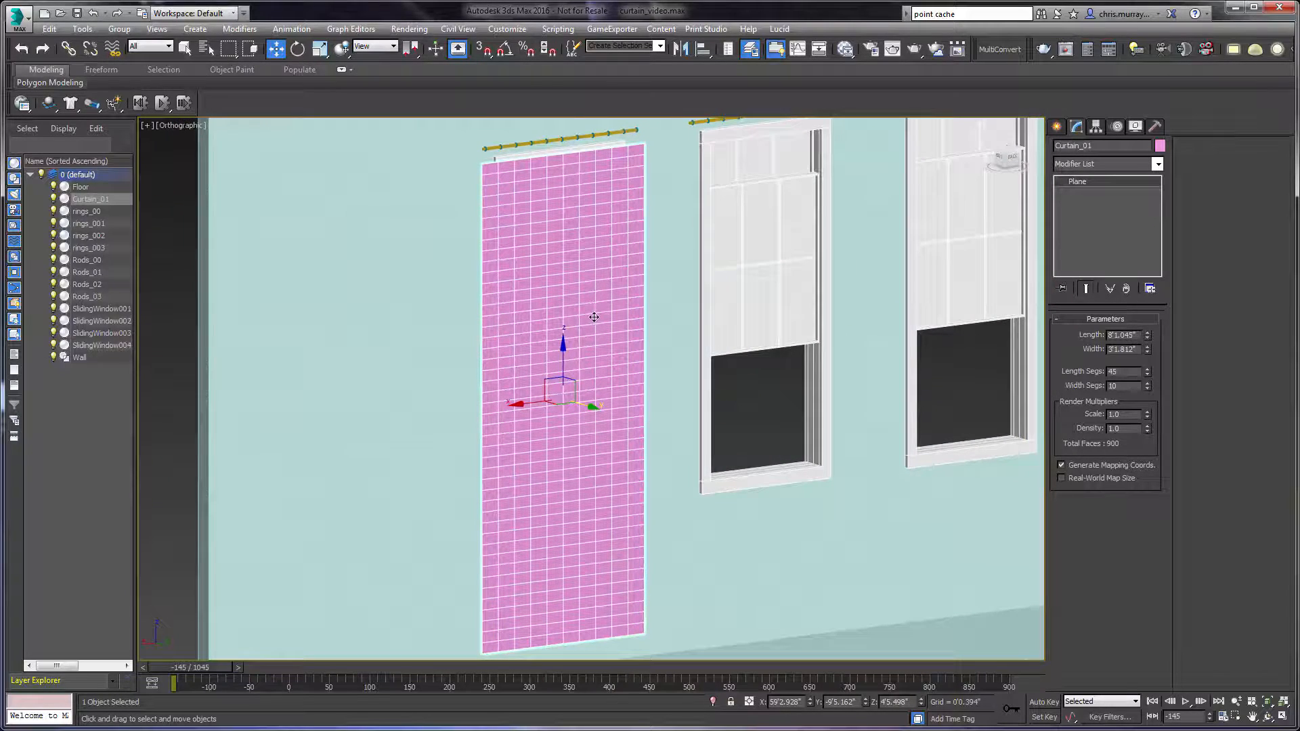
alt+middle_drag(594, 317, 584, 343)
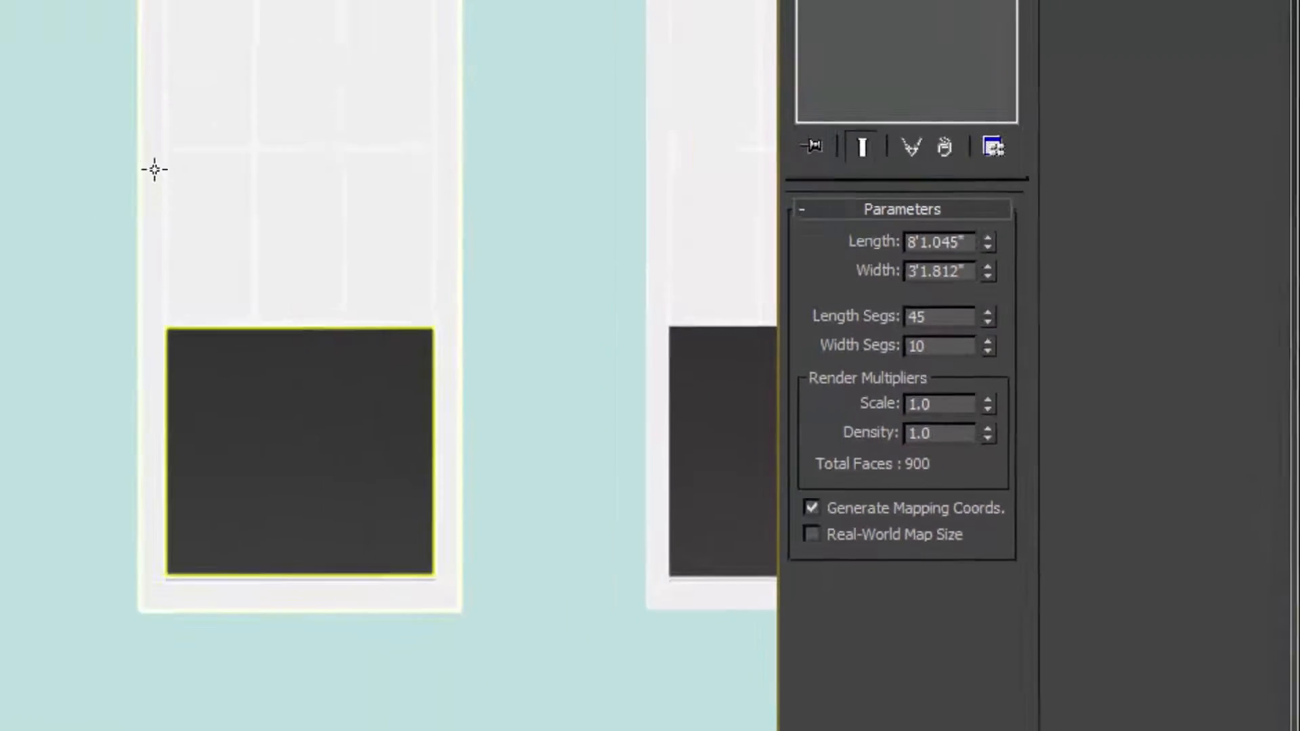
Step: Convert Curtain_01 to Editable Poly and marquee-select its right-half polygons
right_click(1078, 183)
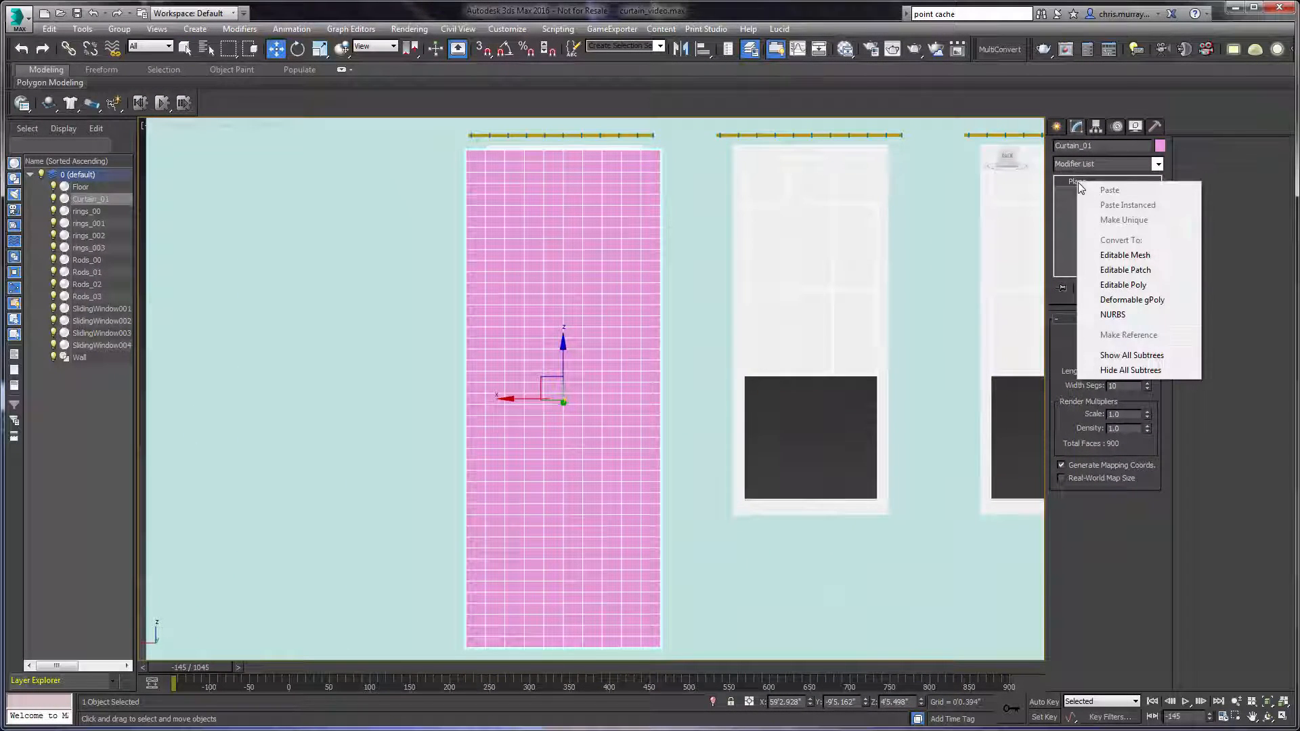
click(1124, 285)
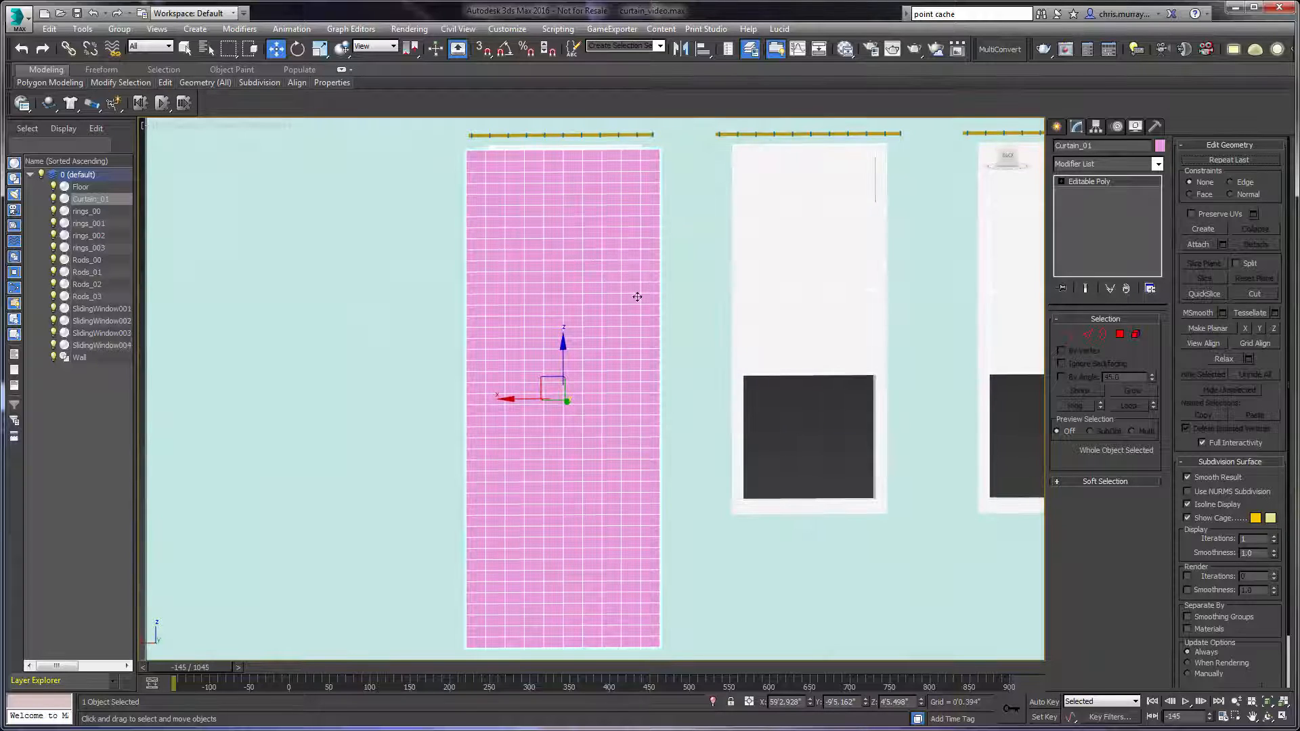
middle_drag(606, 298, 558, 301)
scroll(575, 282, down, 3)
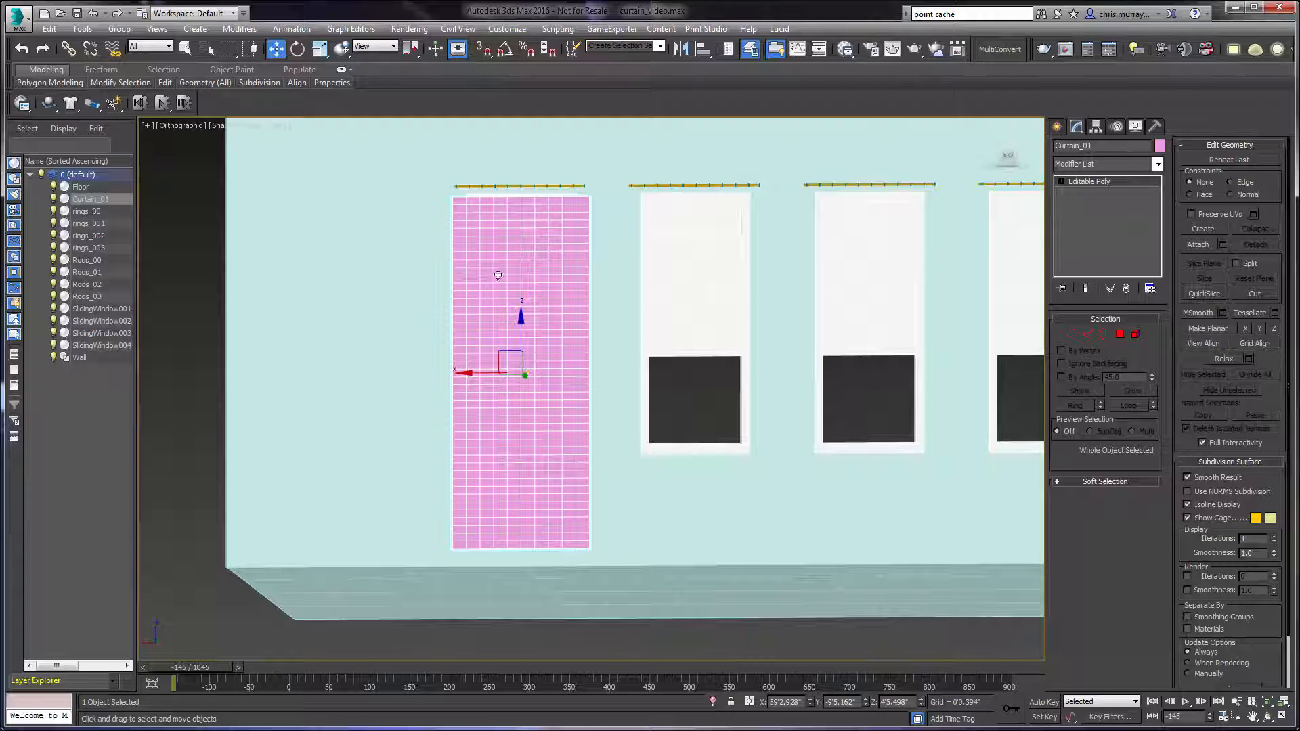
click(1120, 333)
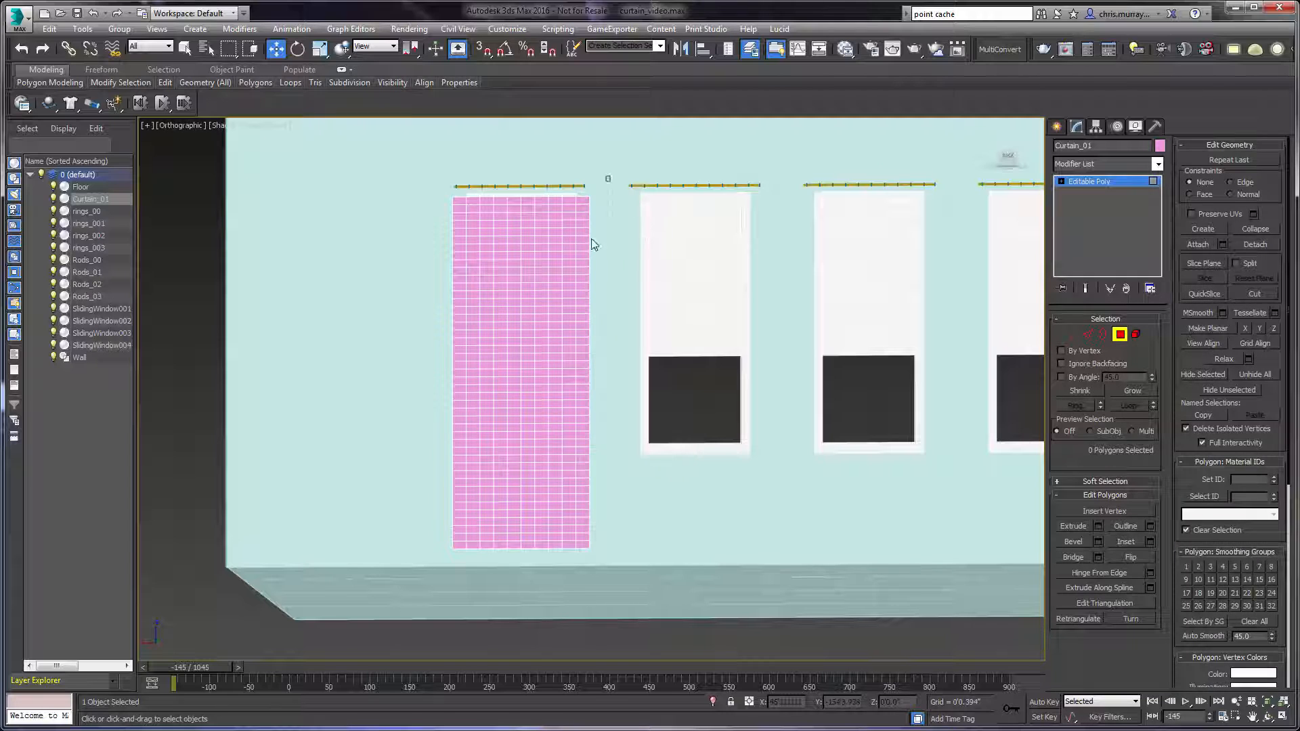
drag(546, 548, 526, 570)
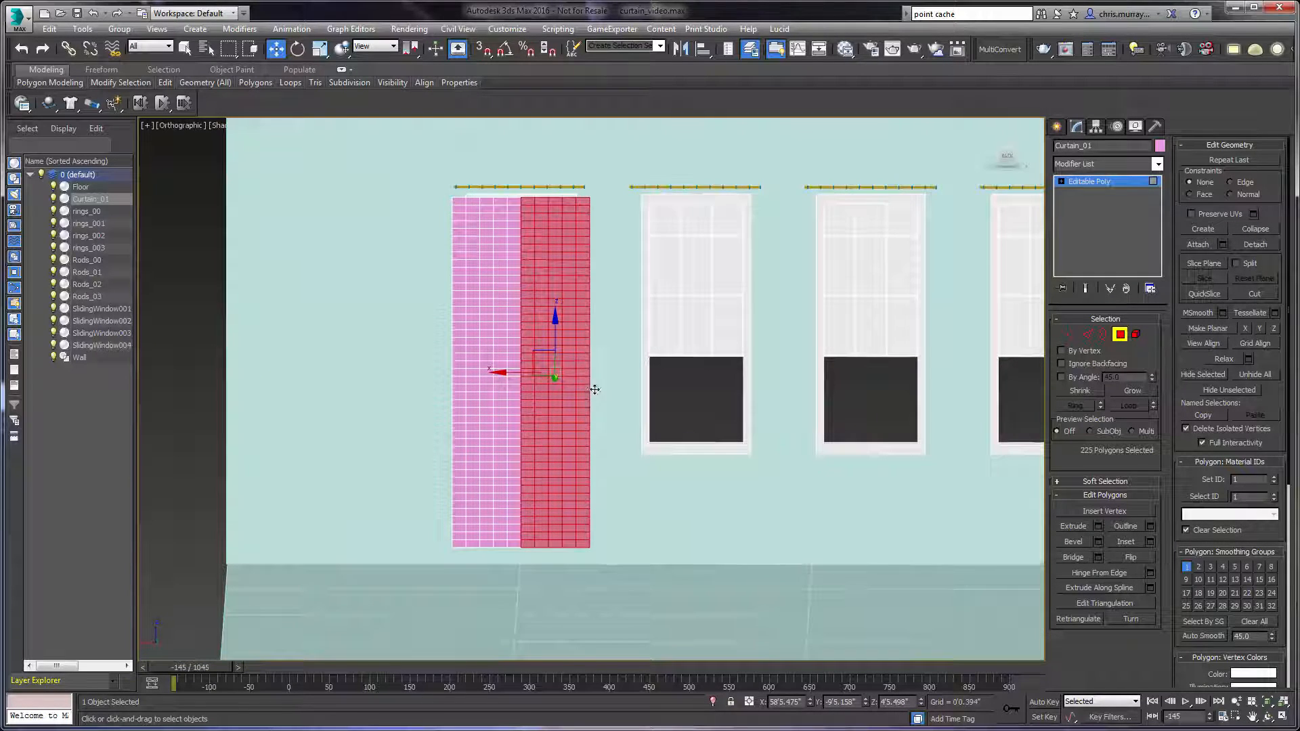
Step: Detach the selected right-half polygons as a separate element
alt+middle_drag(595, 389, 609, 389)
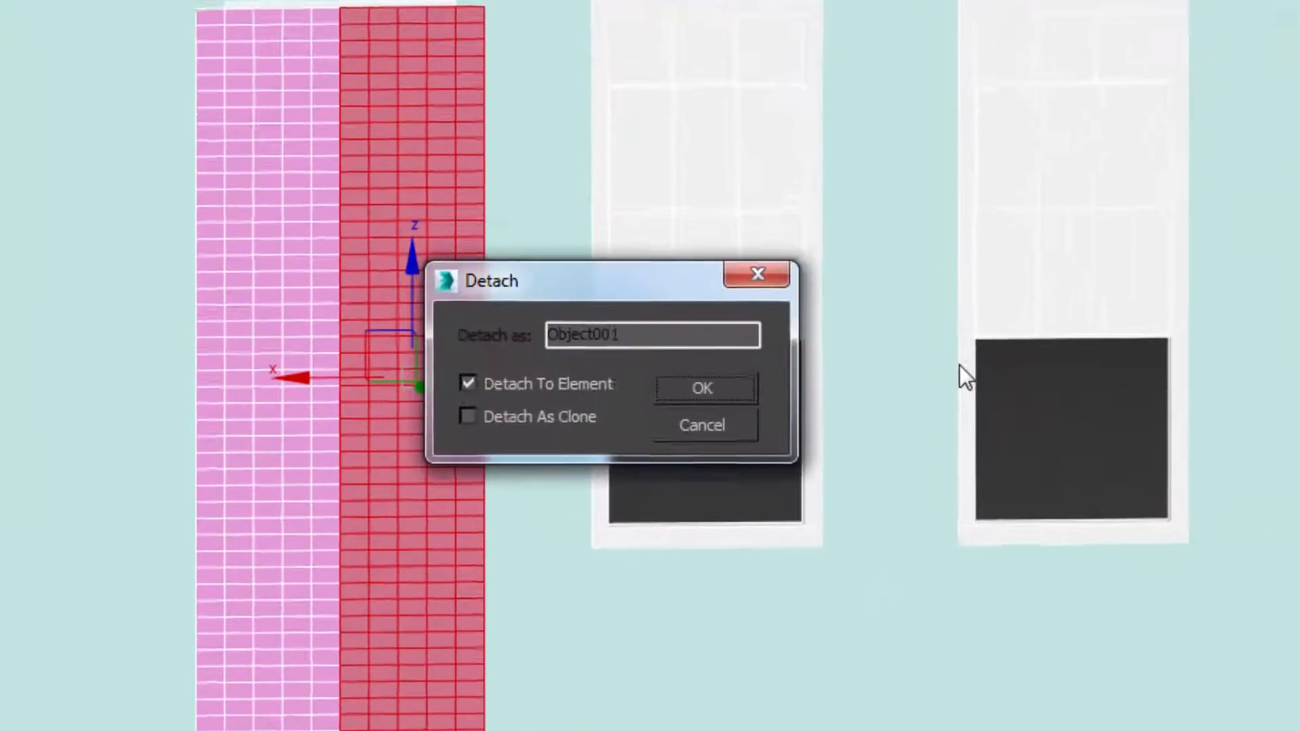
click(568, 377)
click(561, 379)
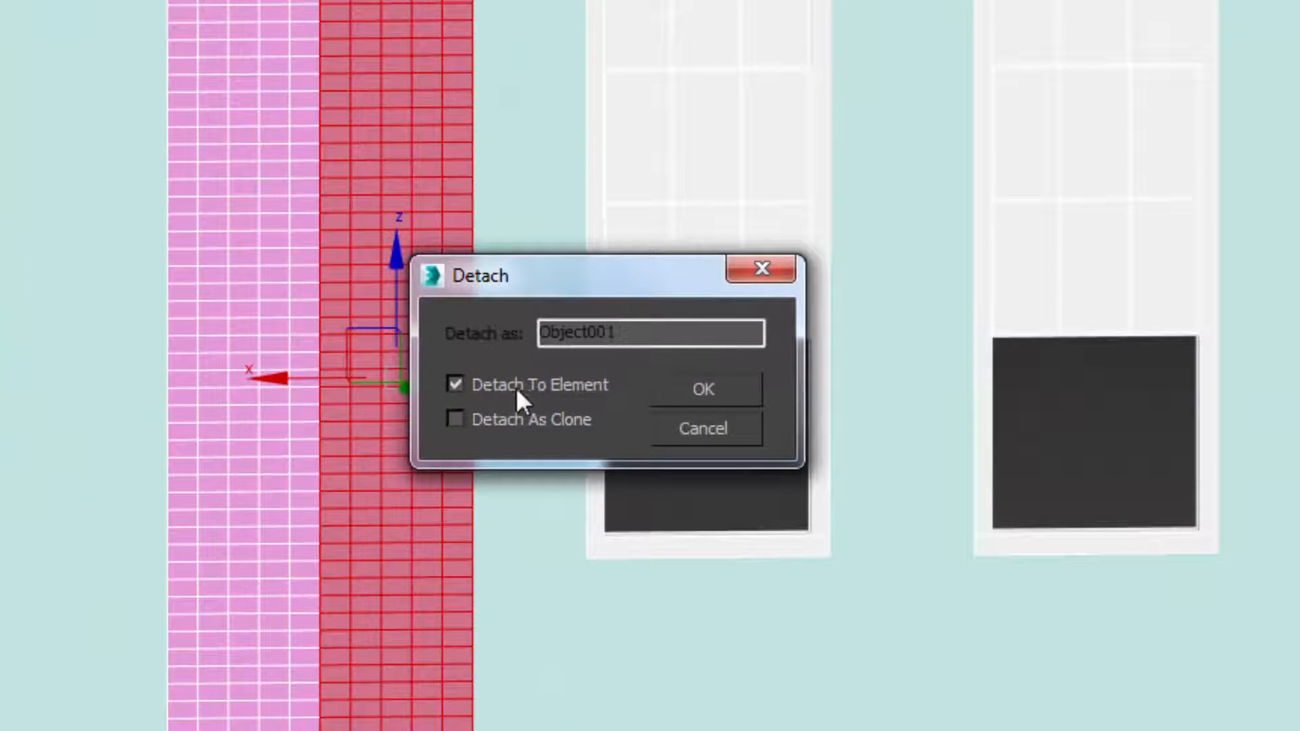
click(700, 392)
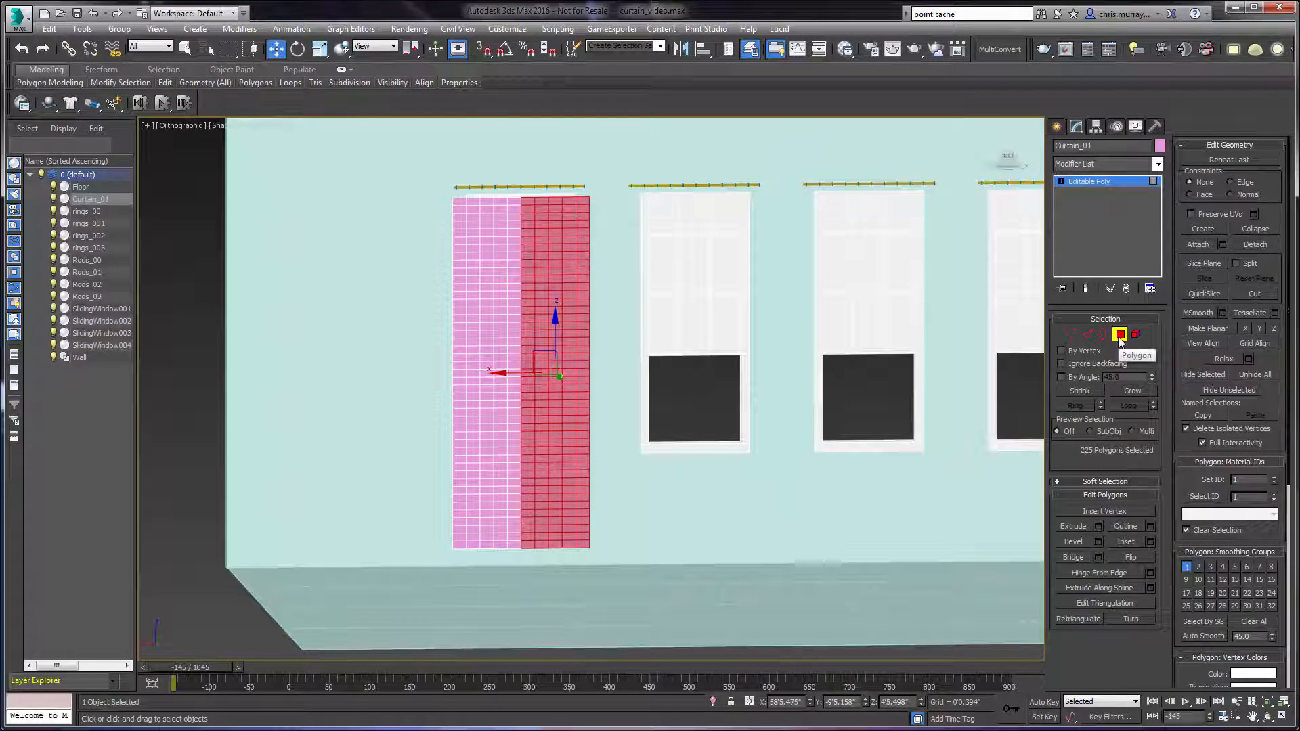
Step: Select the left and right halves in Element mode to check them, then exit sub-object mode
click(1119, 335)
click(1135, 334)
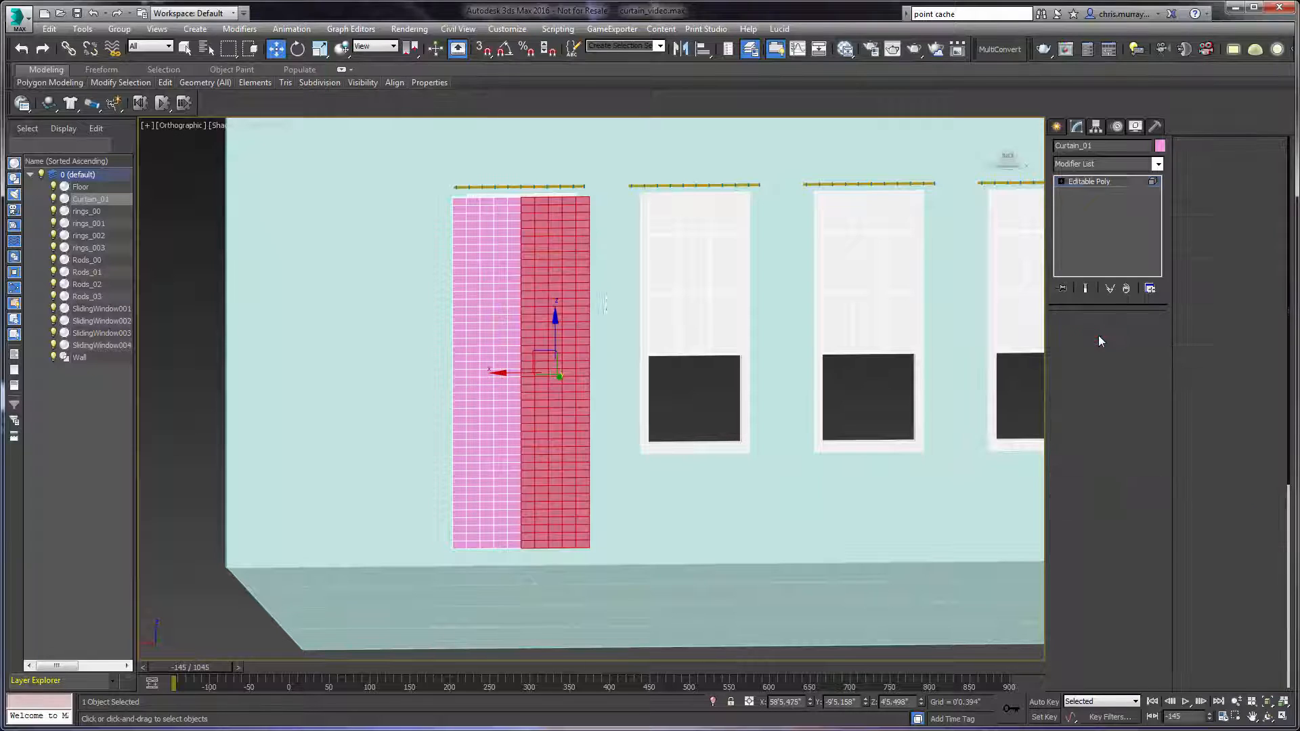
click(482, 281)
click(545, 277)
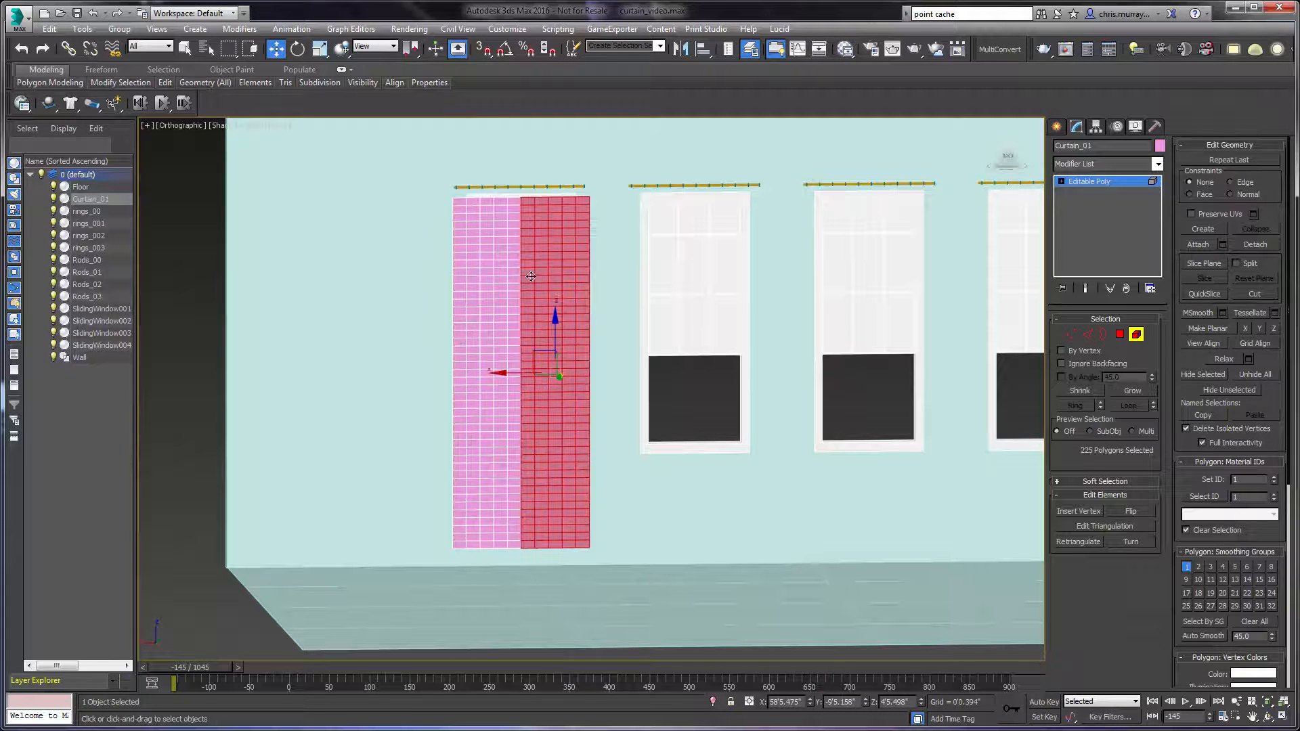
click(491, 279)
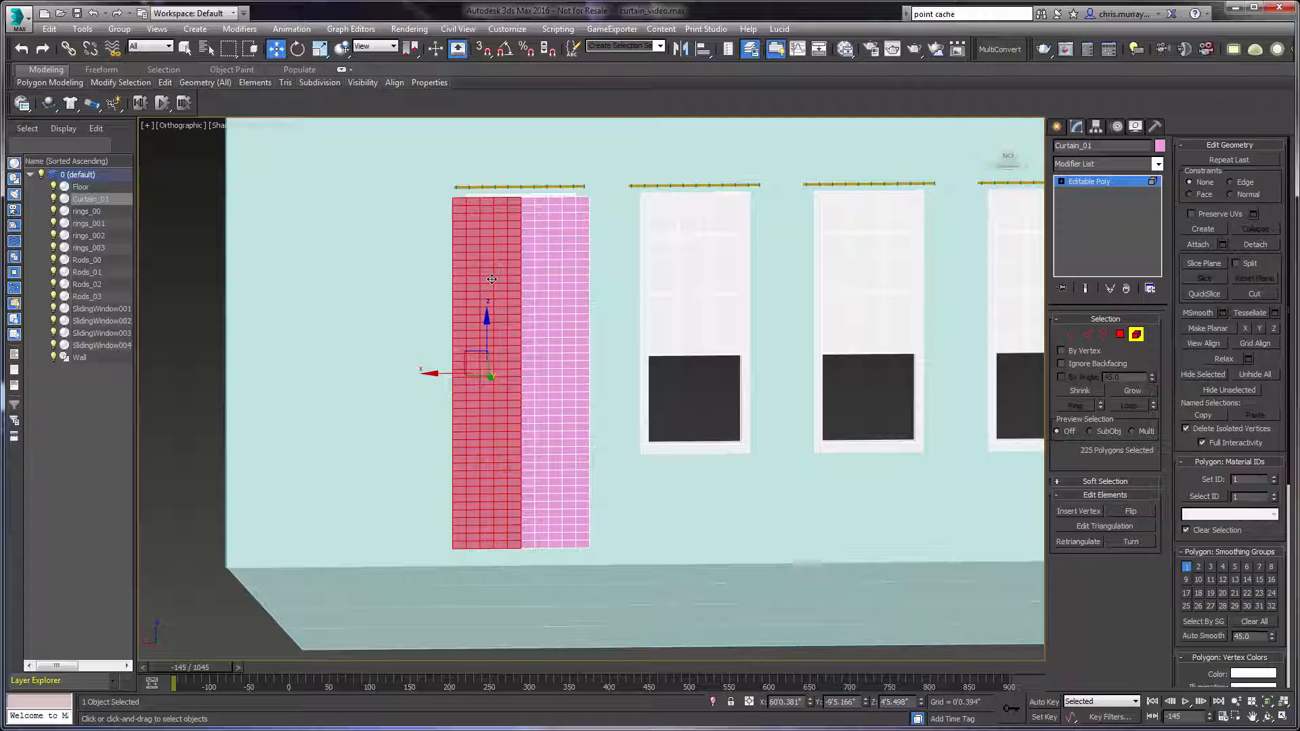
click(1137, 338)
Step: Move the curtain slightly upward
alt+middle_drag(523, 299, 530, 313)
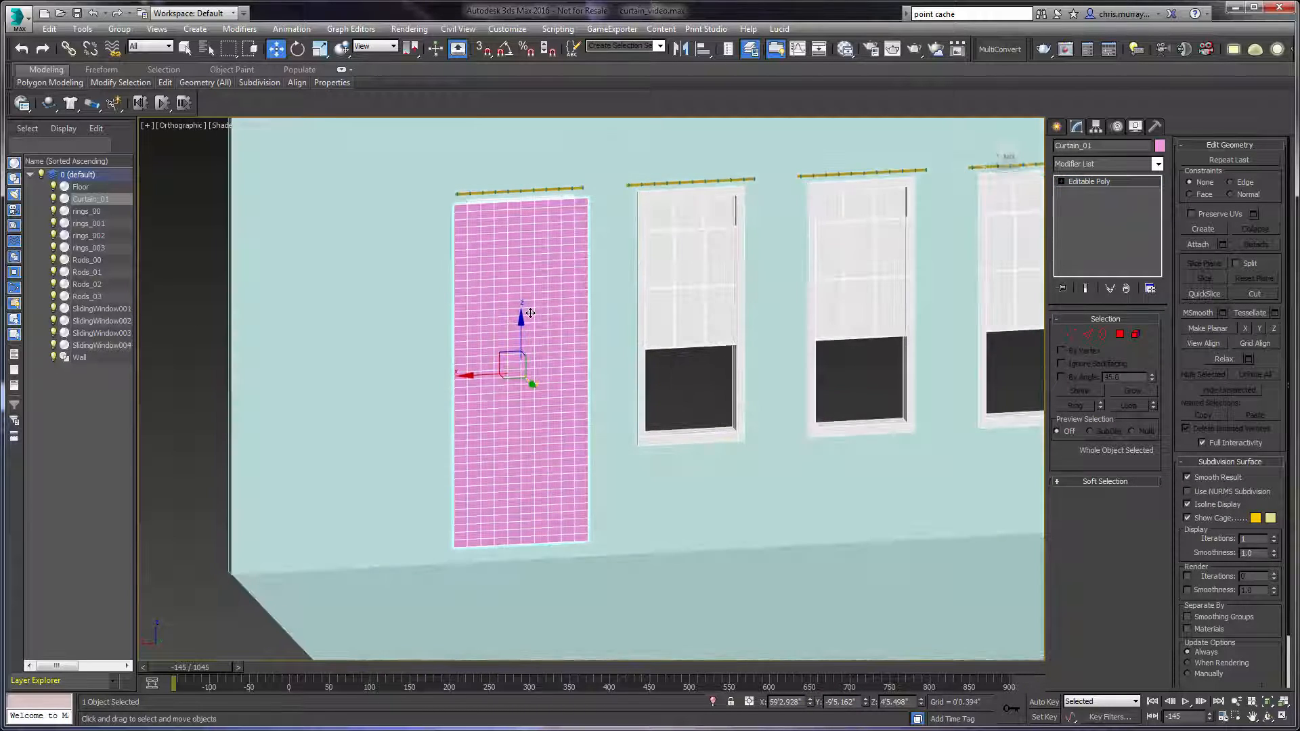
drag(518, 337, 522, 330)
scroll(524, 318, up, 5)
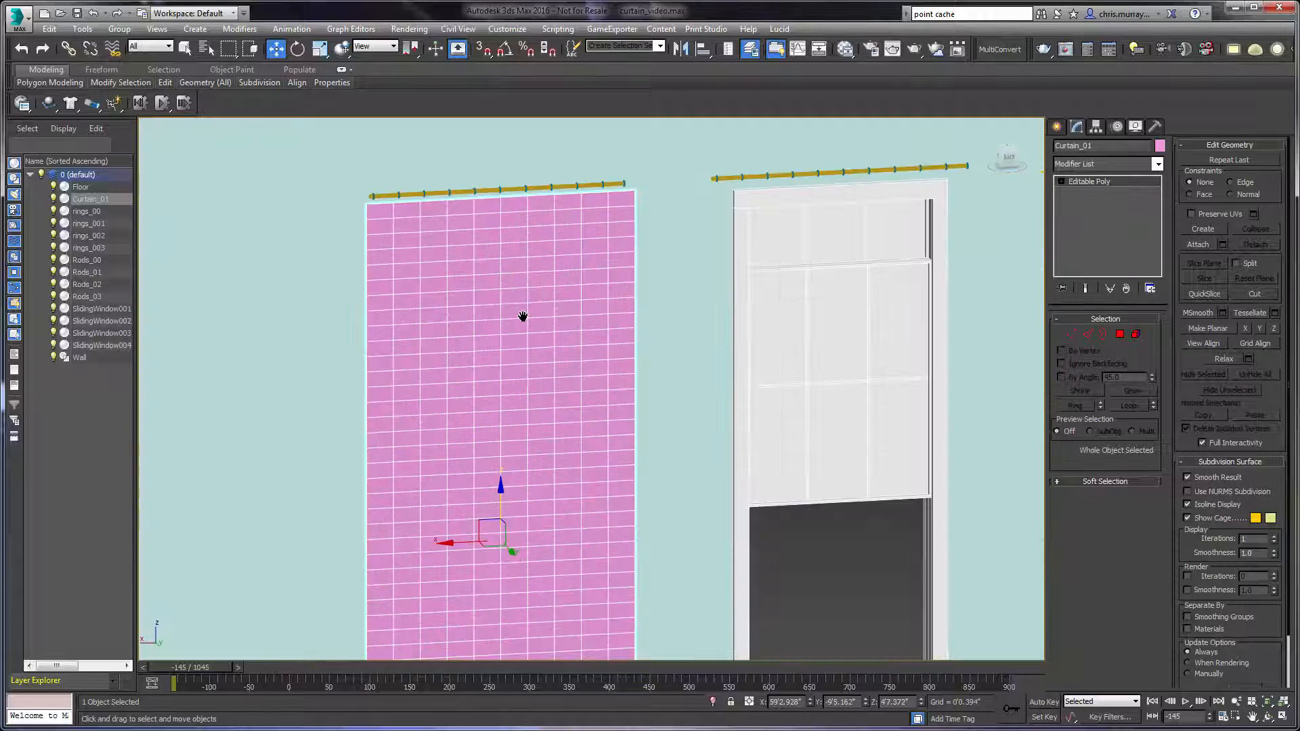
scroll(548, 325, down, 3)
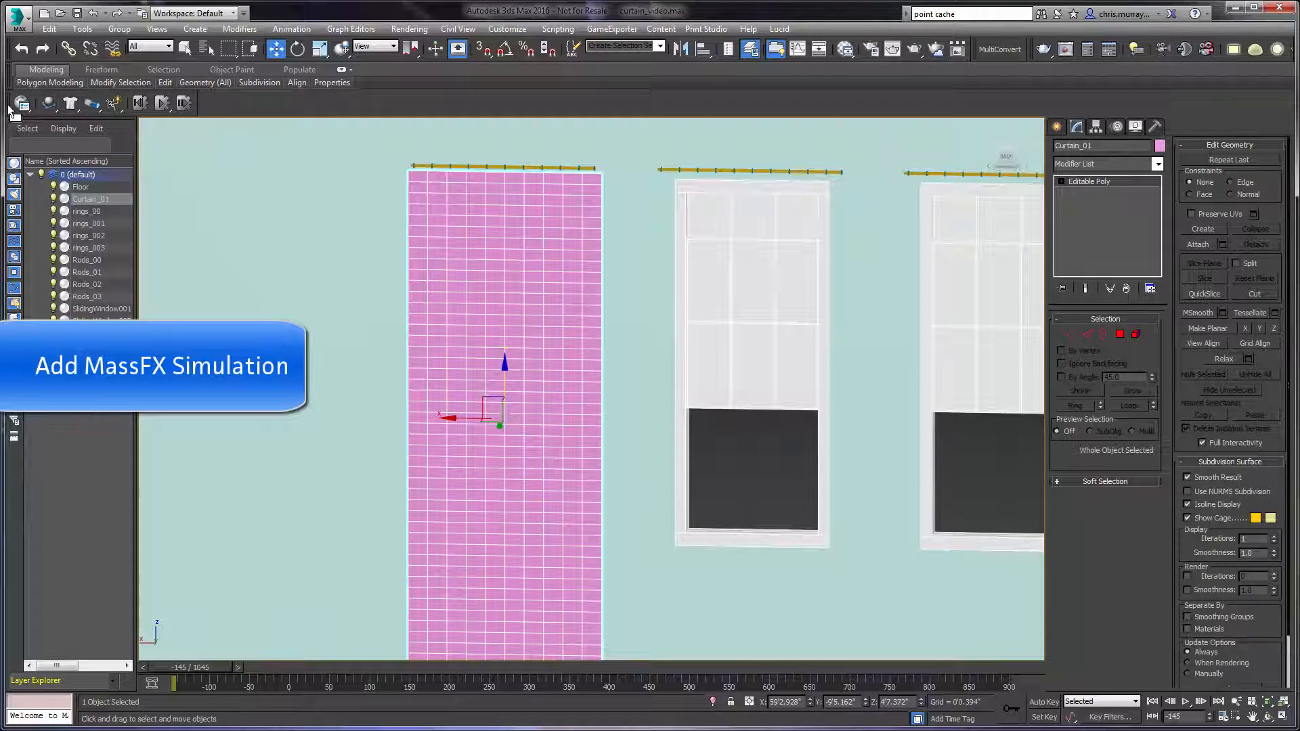
Step: Restore and dock the MassFX toolbar, then make the curtain an mCloth object
drag(10, 106, 197, 215)
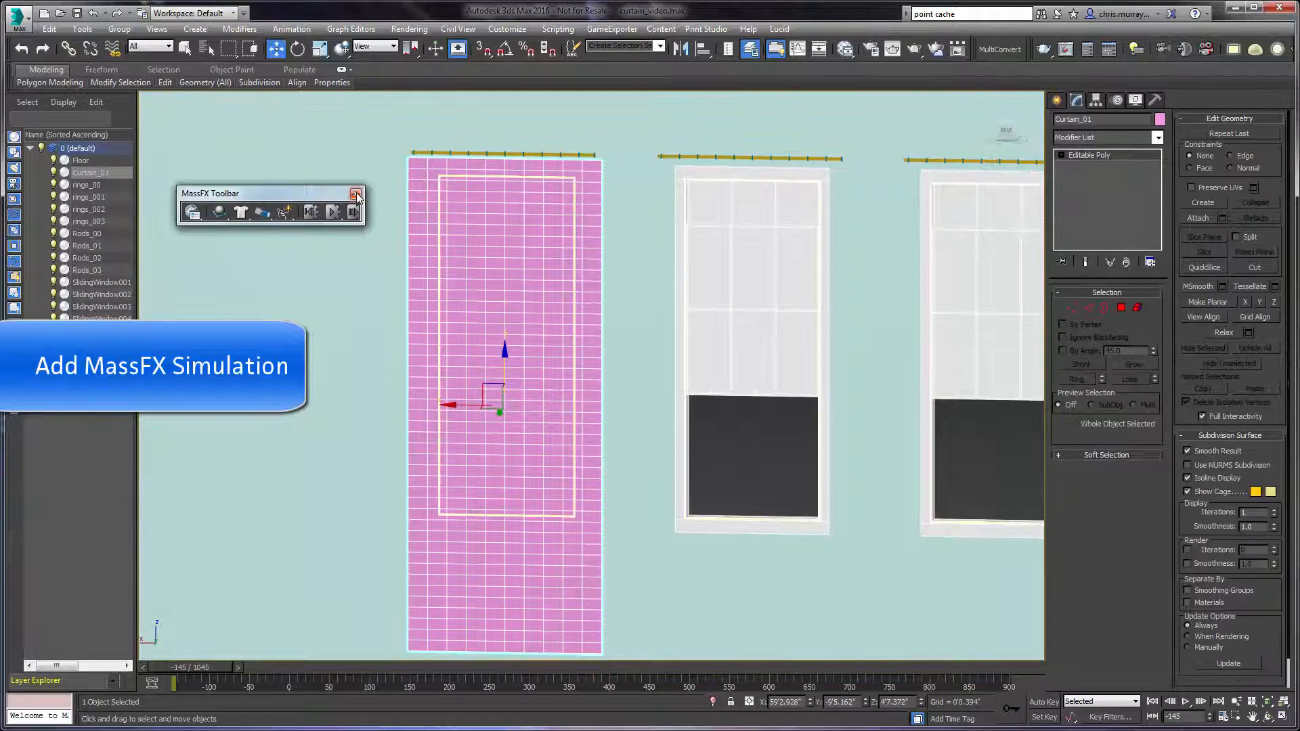
click(356, 194)
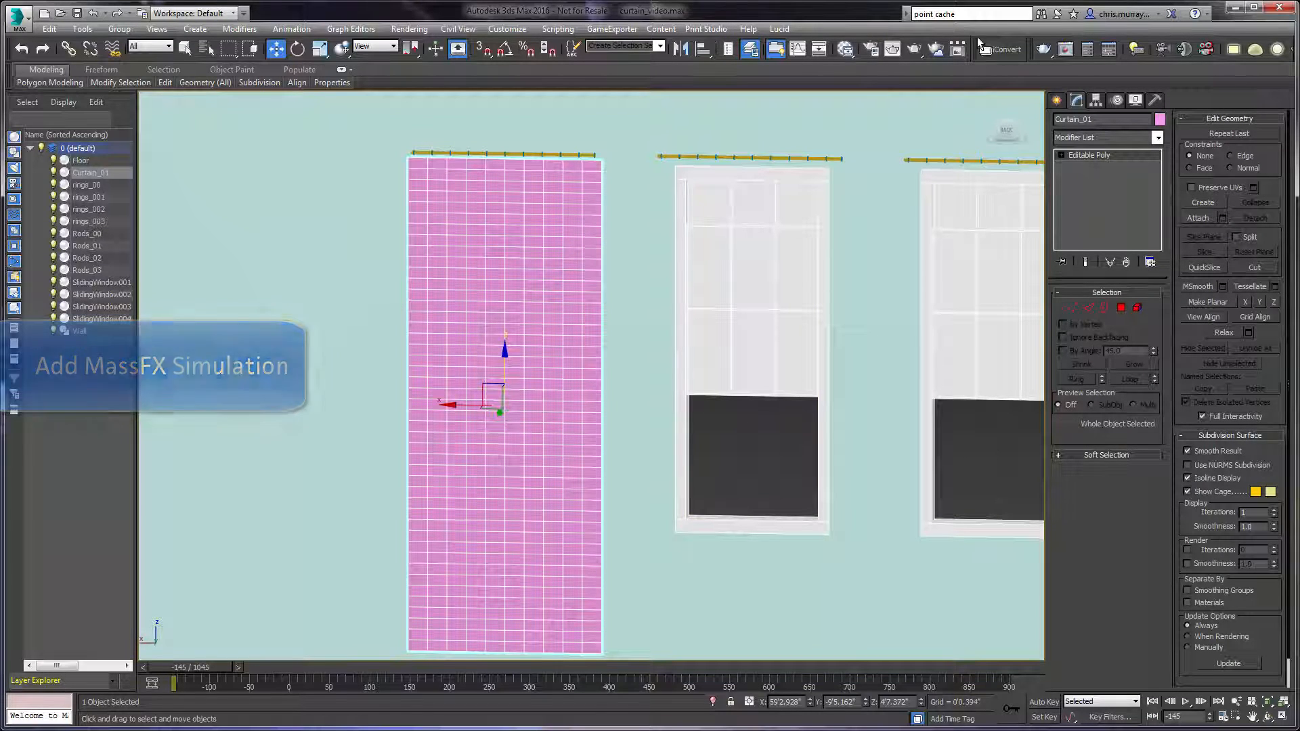
right_click(612, 59)
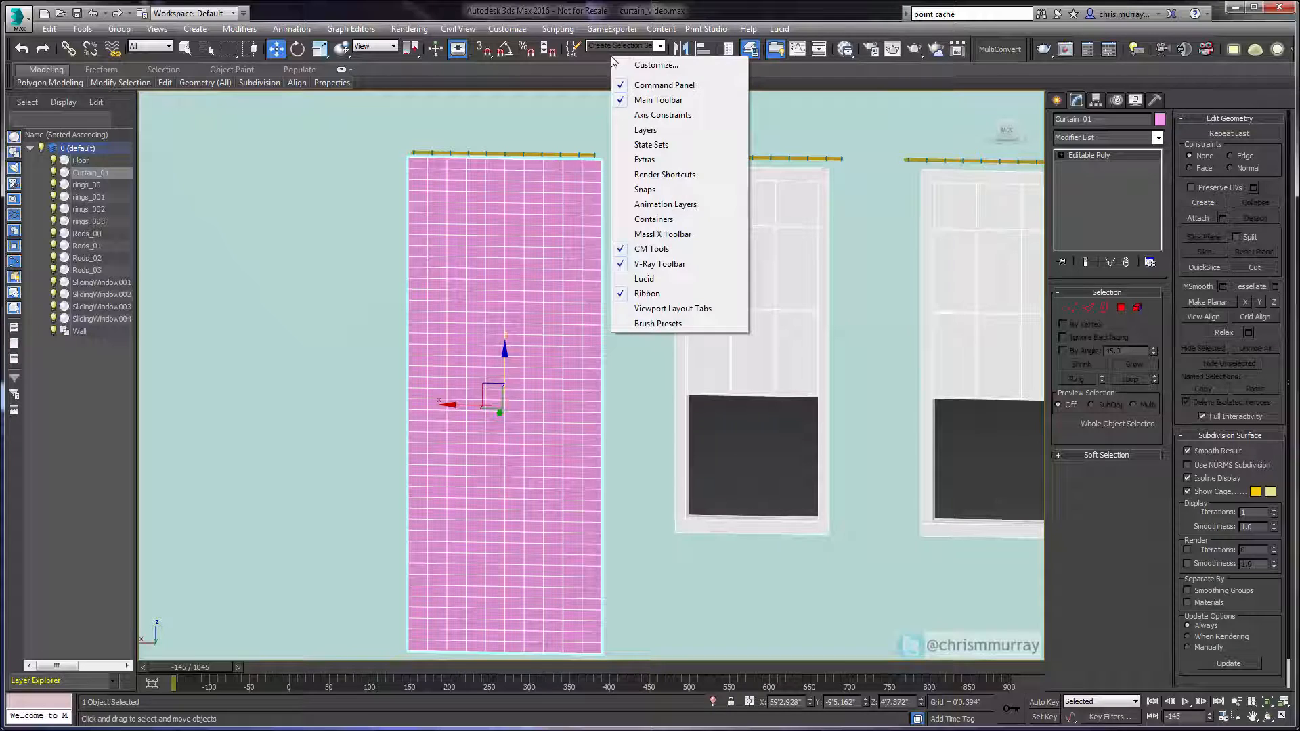
click(652, 239)
drag(257, 193, 176, 107)
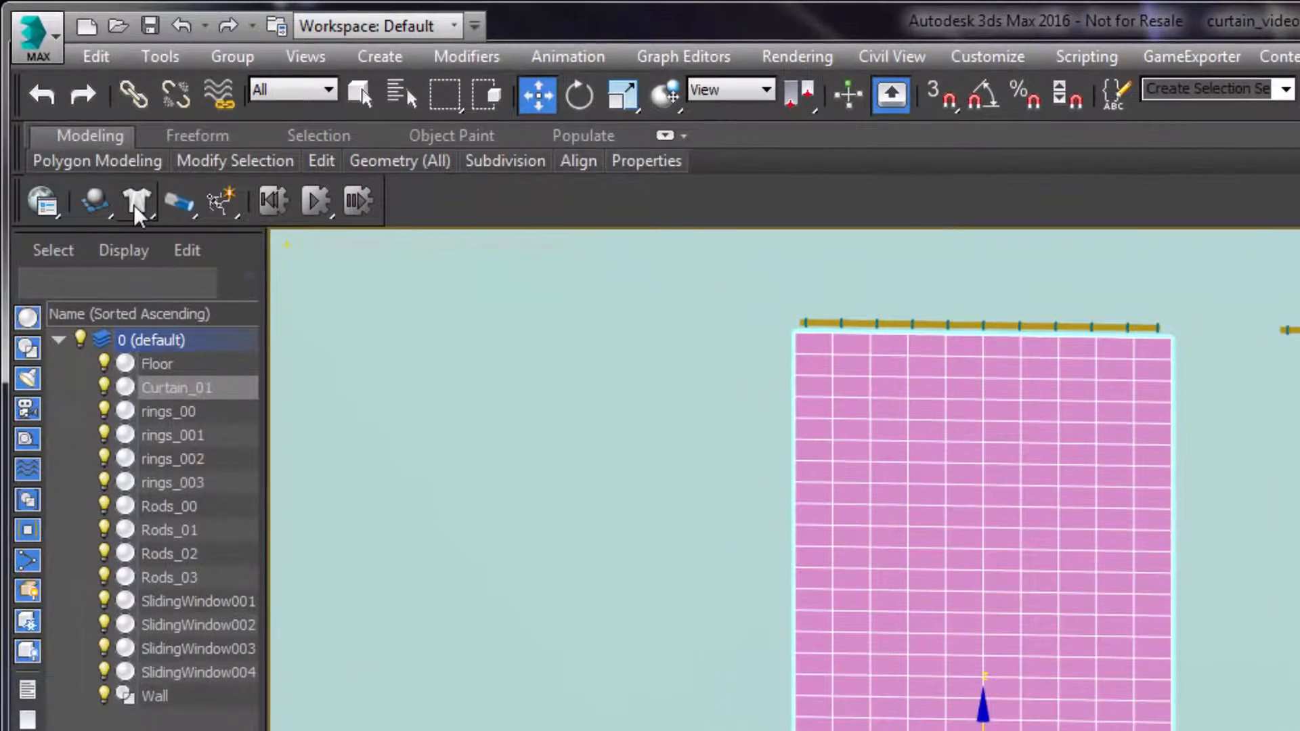
click(136, 203)
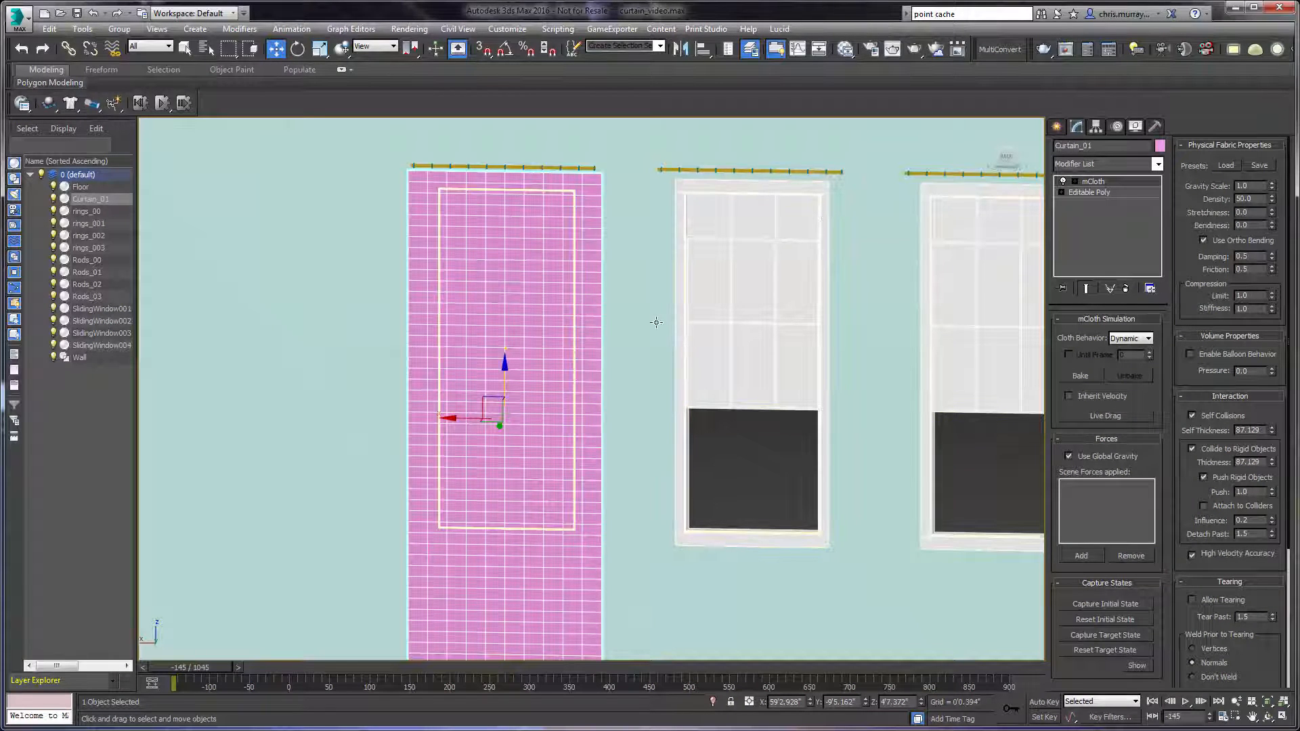
Step: Test-run the cloth simulation from an angled view, then reset it
mouse_move(659, 319)
alt+middle_down()
mouse_move(691, 337)
mouse_move(664, 261)
mouse_move(620, 316)
mouse_move(638, 311)
alt+middle_up()
scroll(692, 337, down, 7)
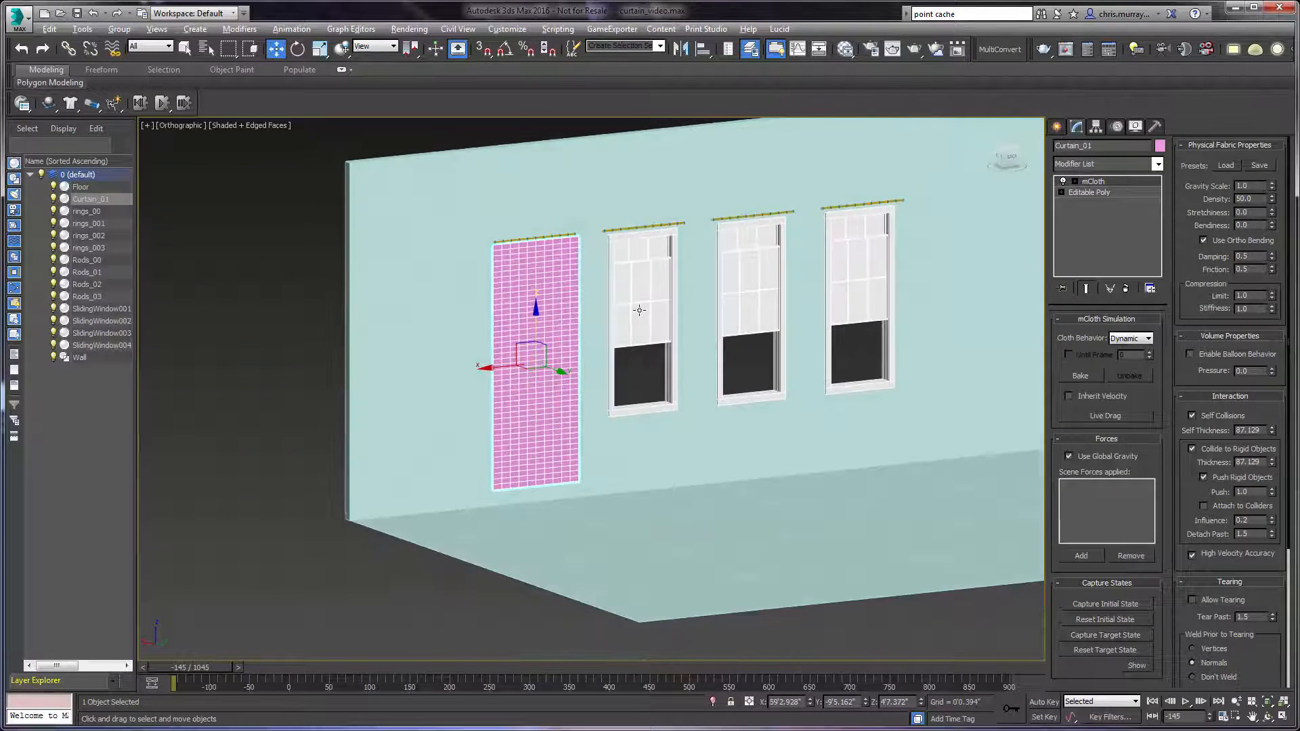
scroll(638, 311, up, 1)
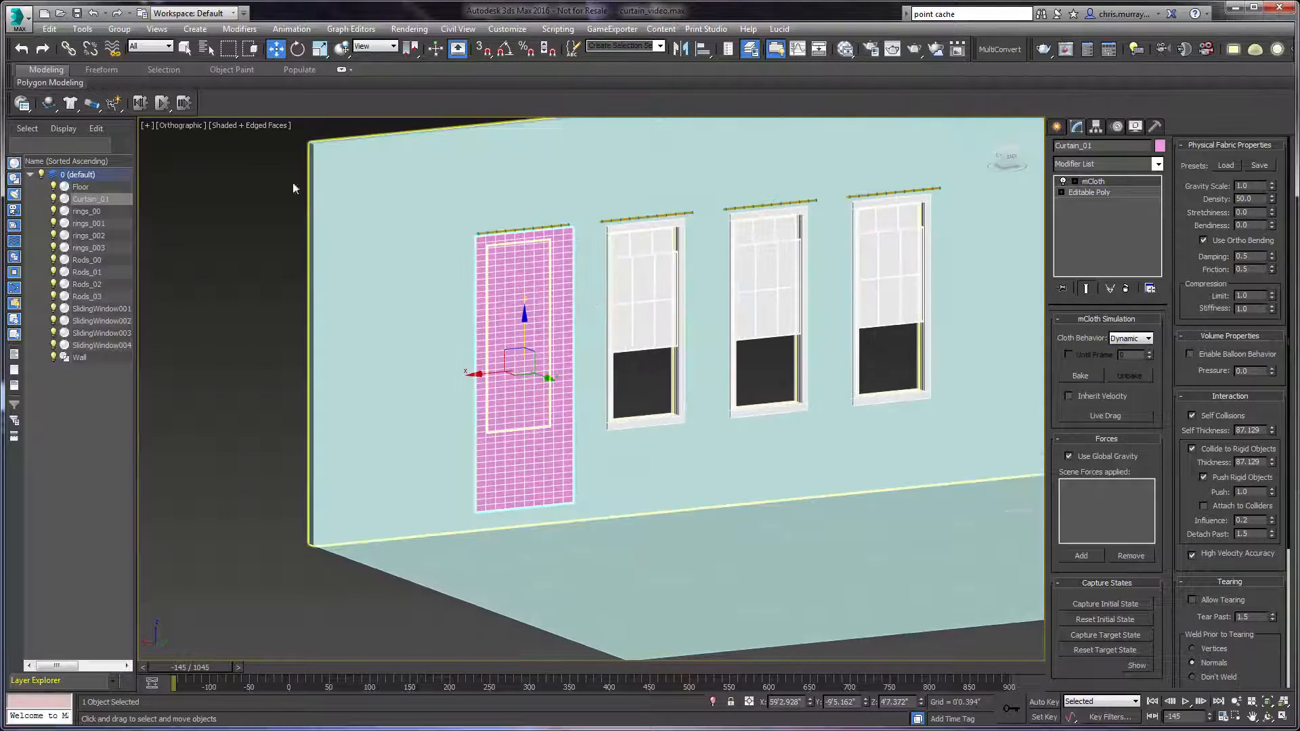
click(163, 104)
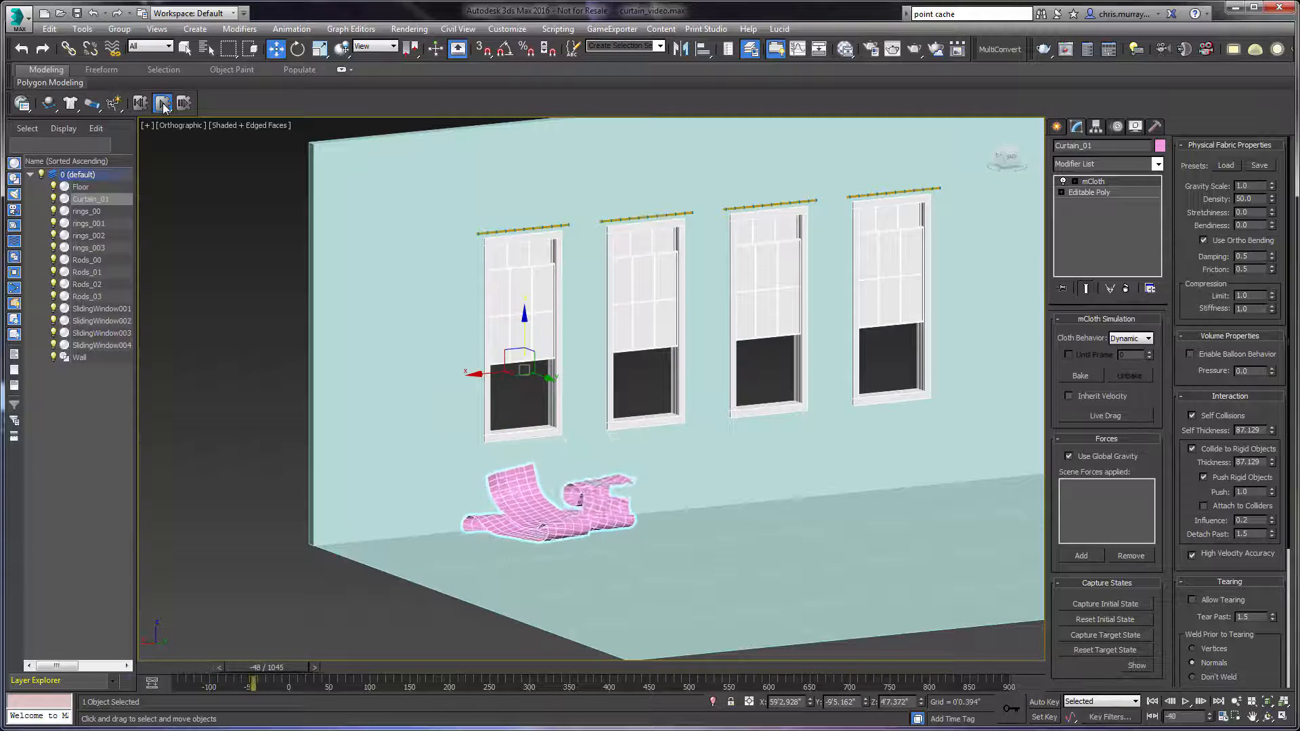
click(163, 105)
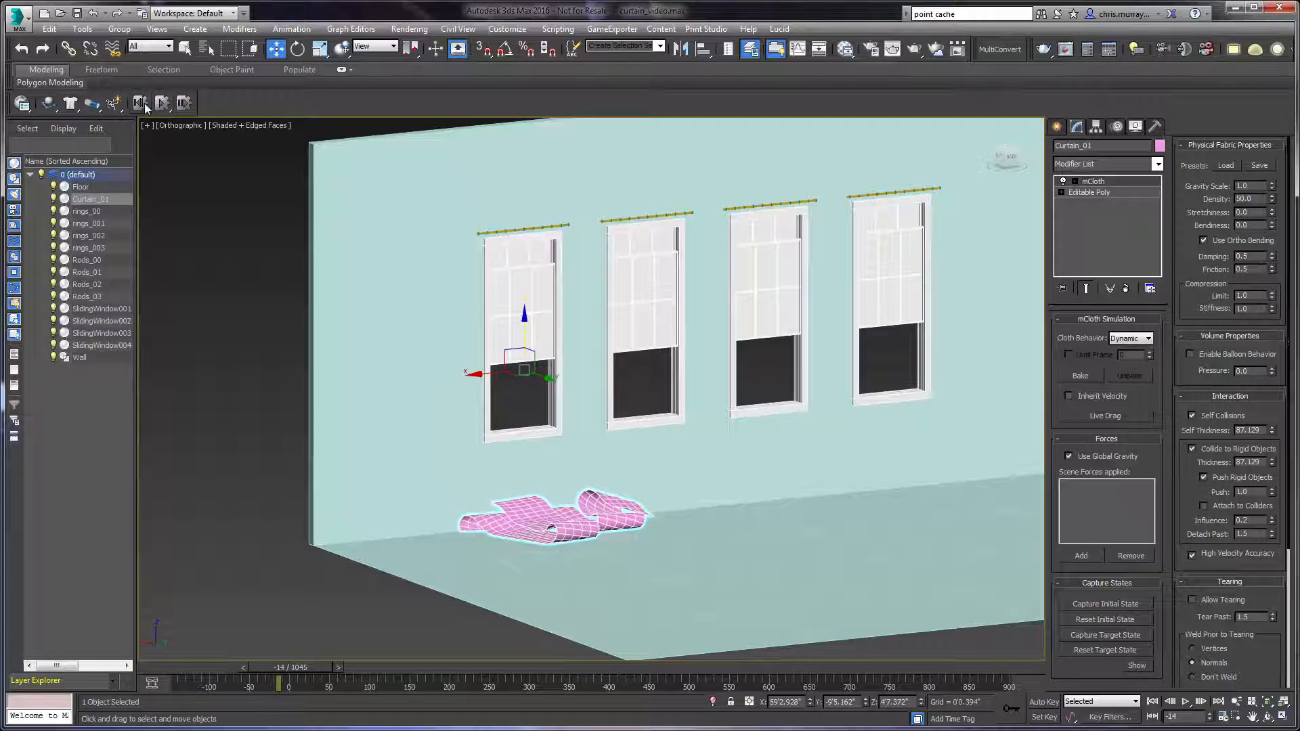
click(140, 104)
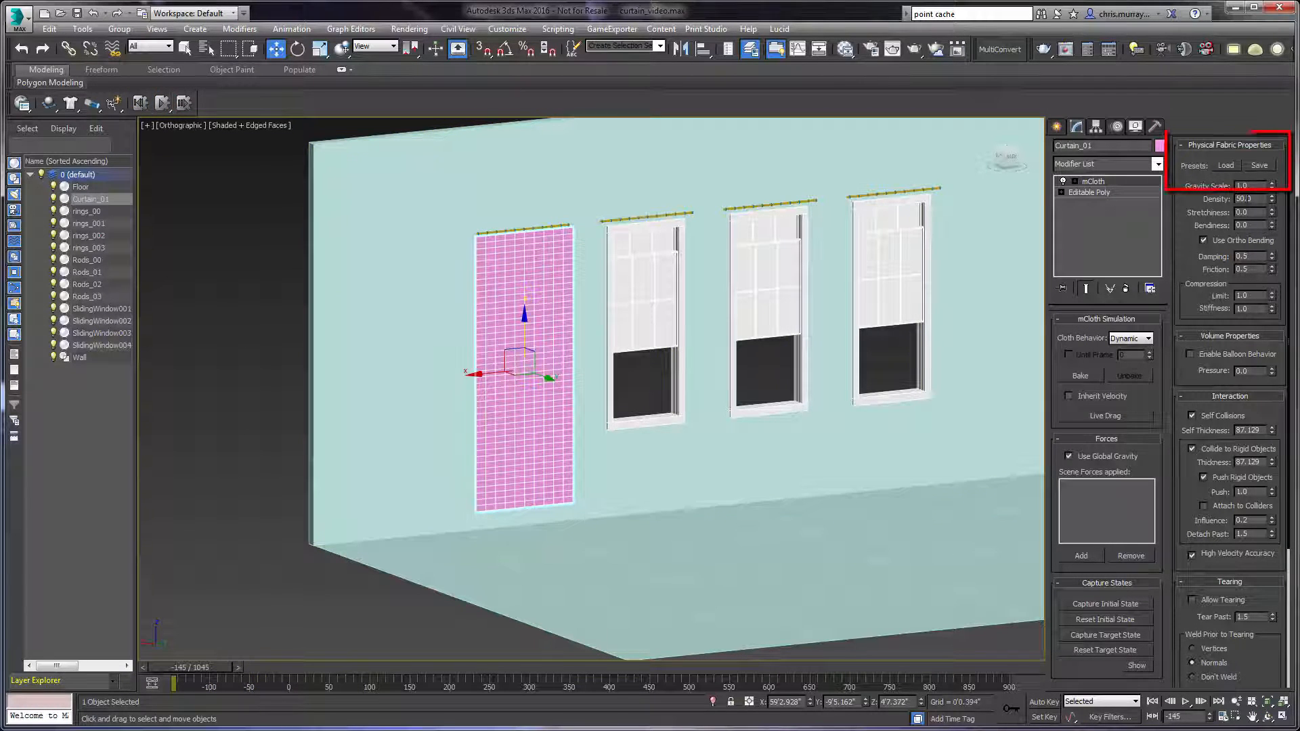
Step: Load the Cotton fabric preset onto the curtain's mCloth, rerun the simulation and reset it
click(1225, 165)
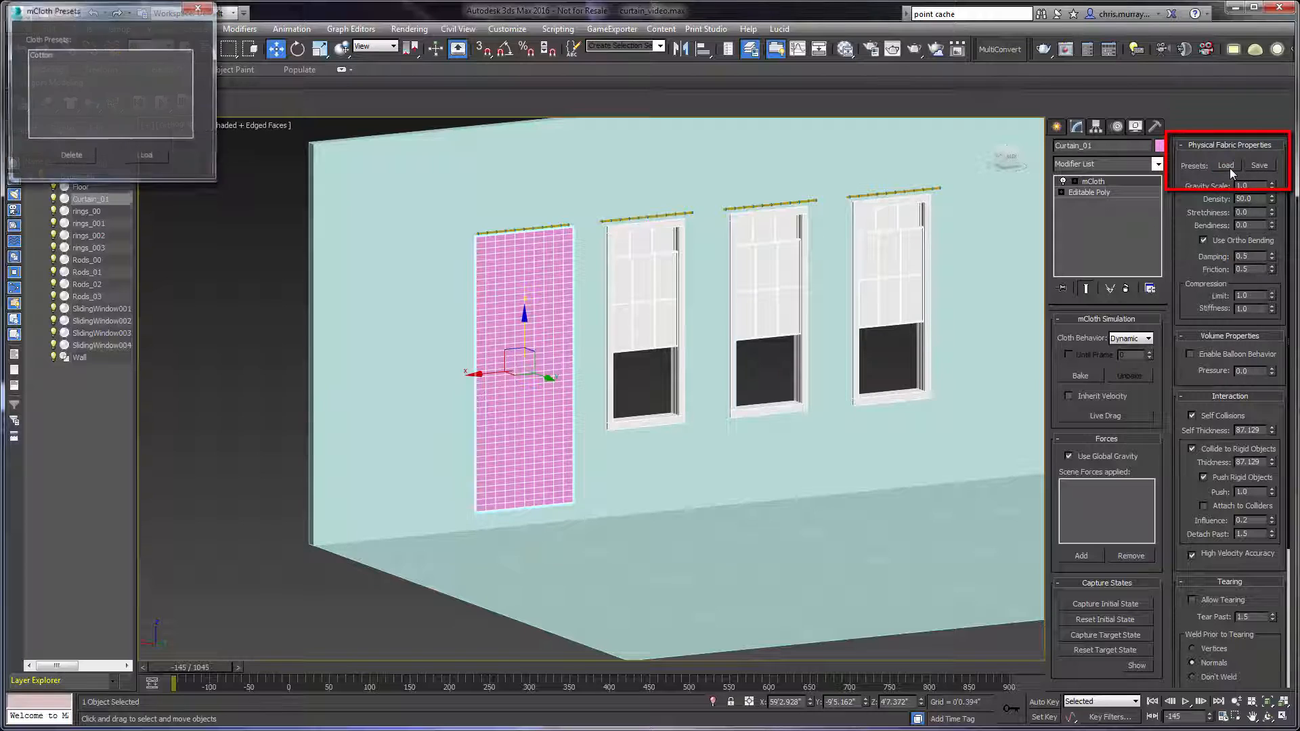
click(38, 57)
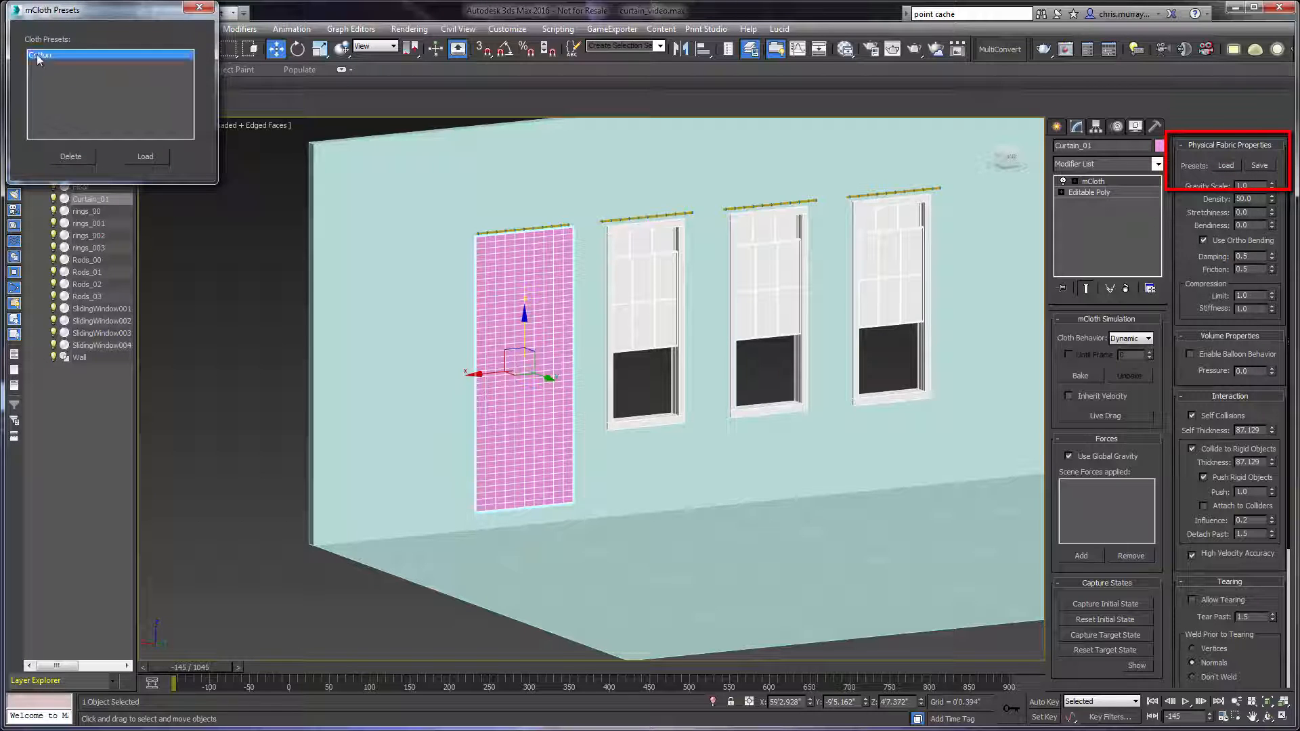
click(144, 157)
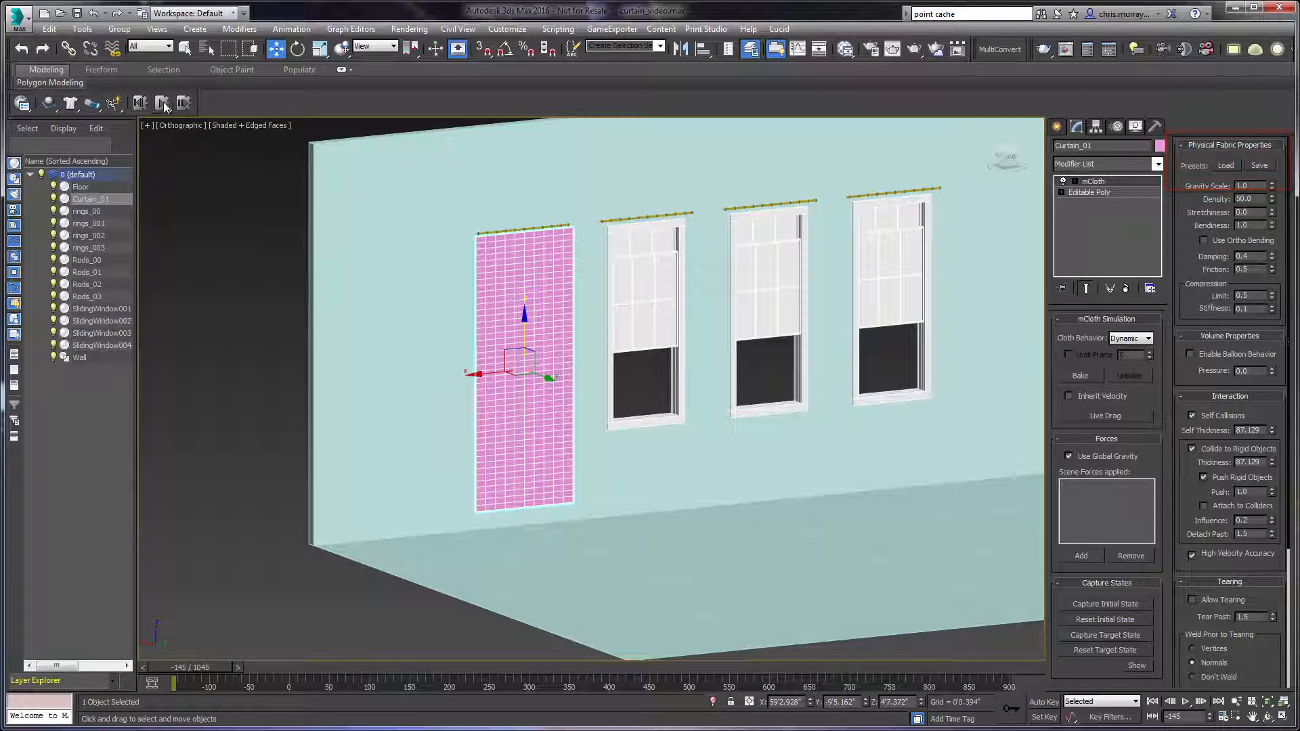
click(163, 102)
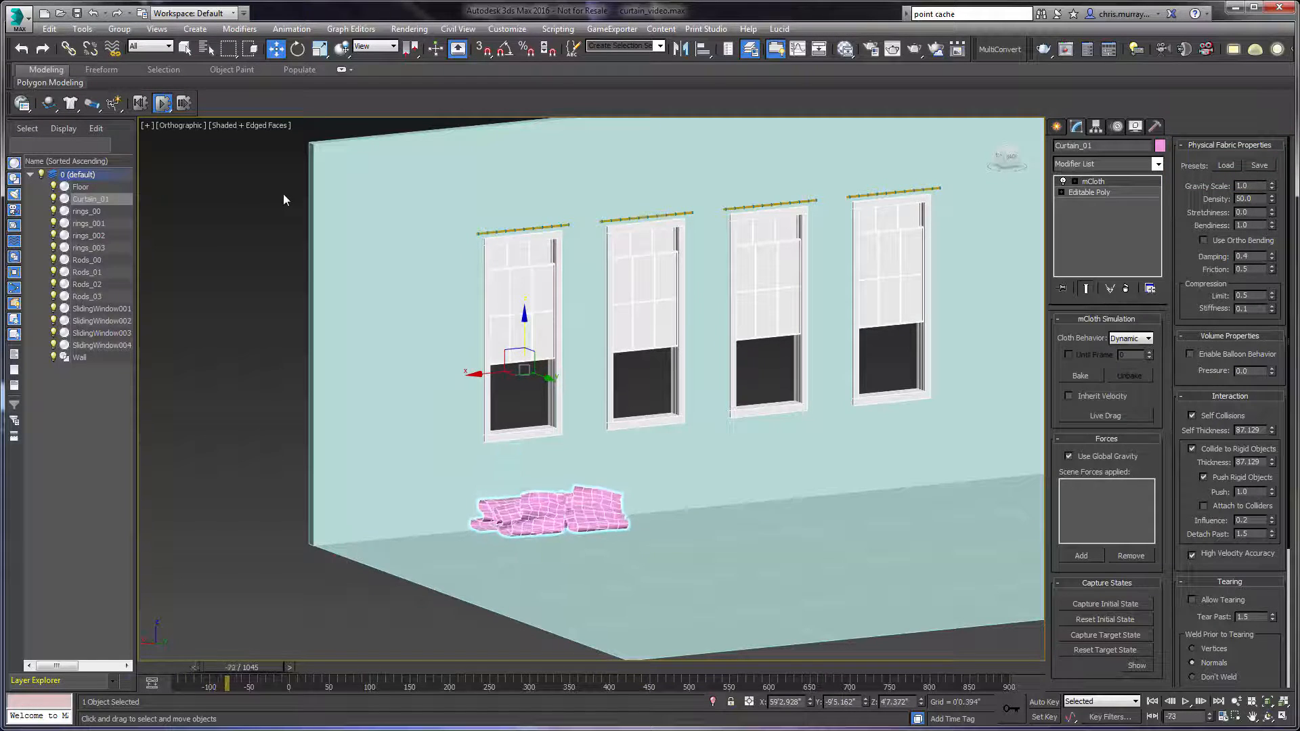
click(140, 102)
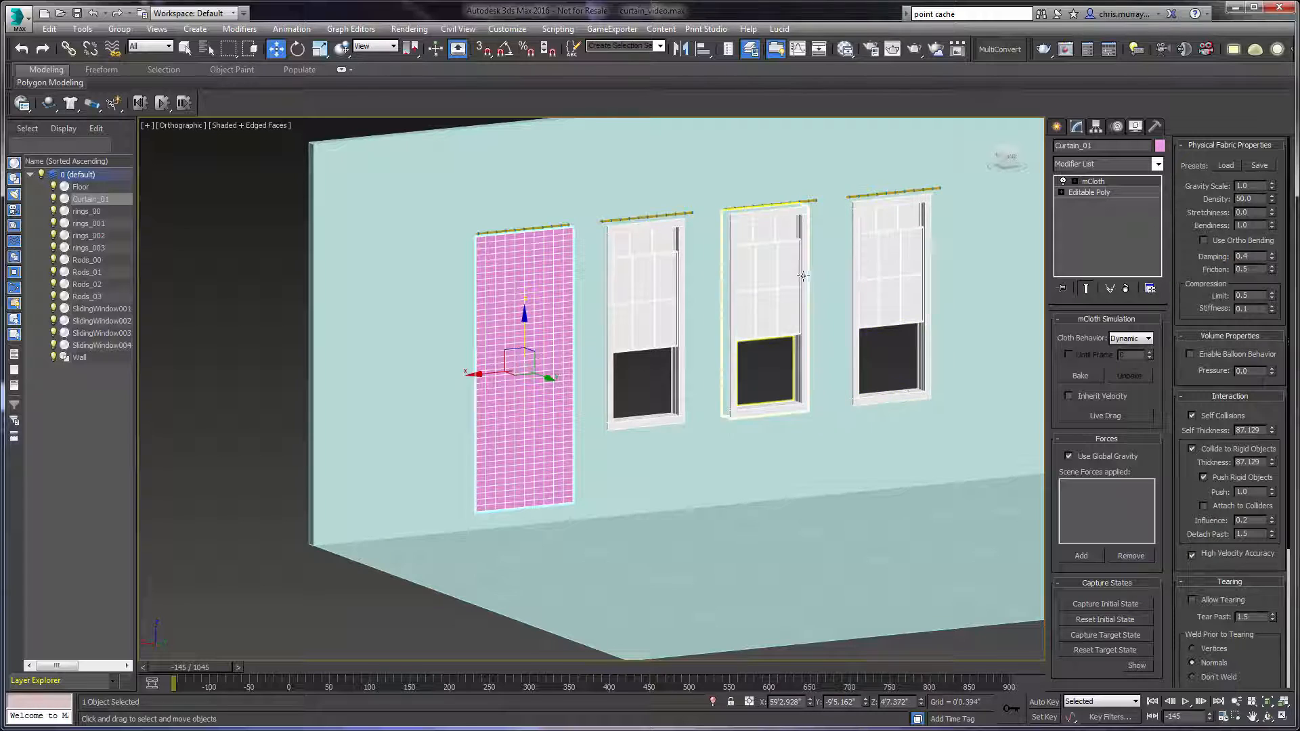
Step: Orbit and pan to a close view of the curtain's top edge and rod
alt+middle_drag(563, 287, 532, 281)
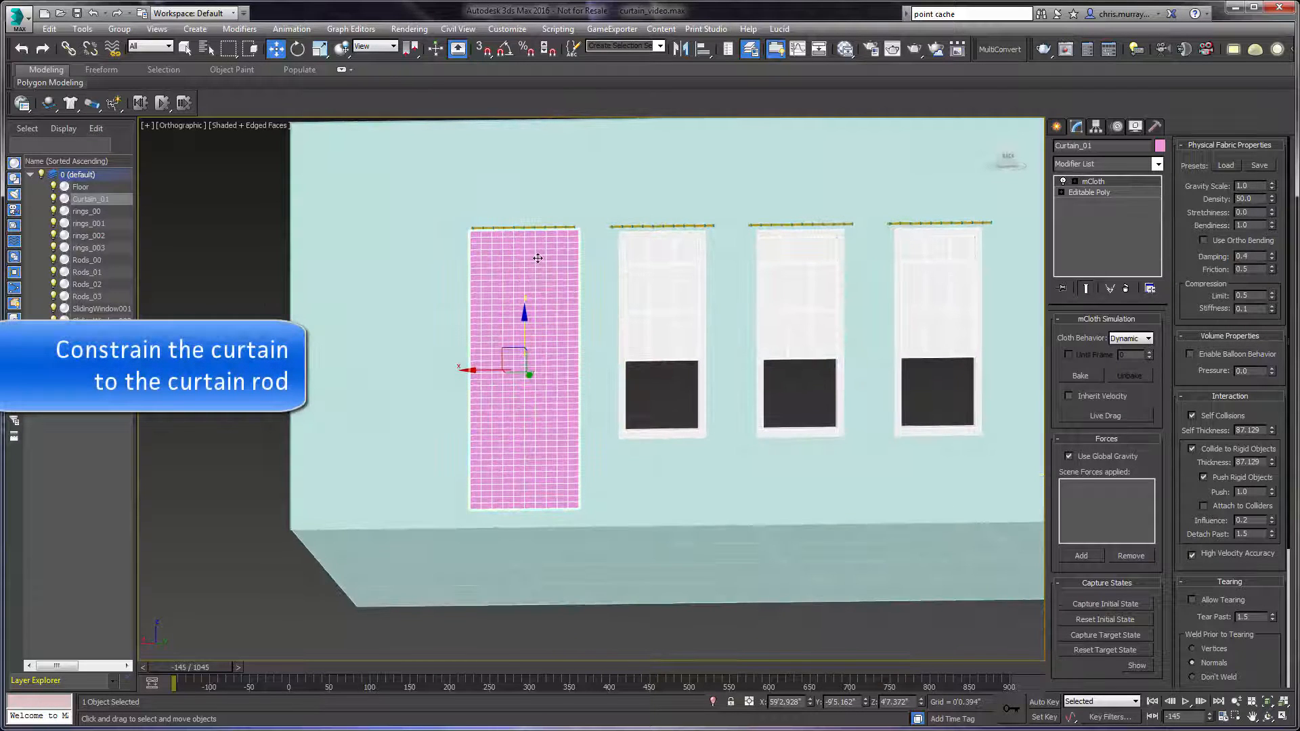
scroll(522, 374, up, 5)
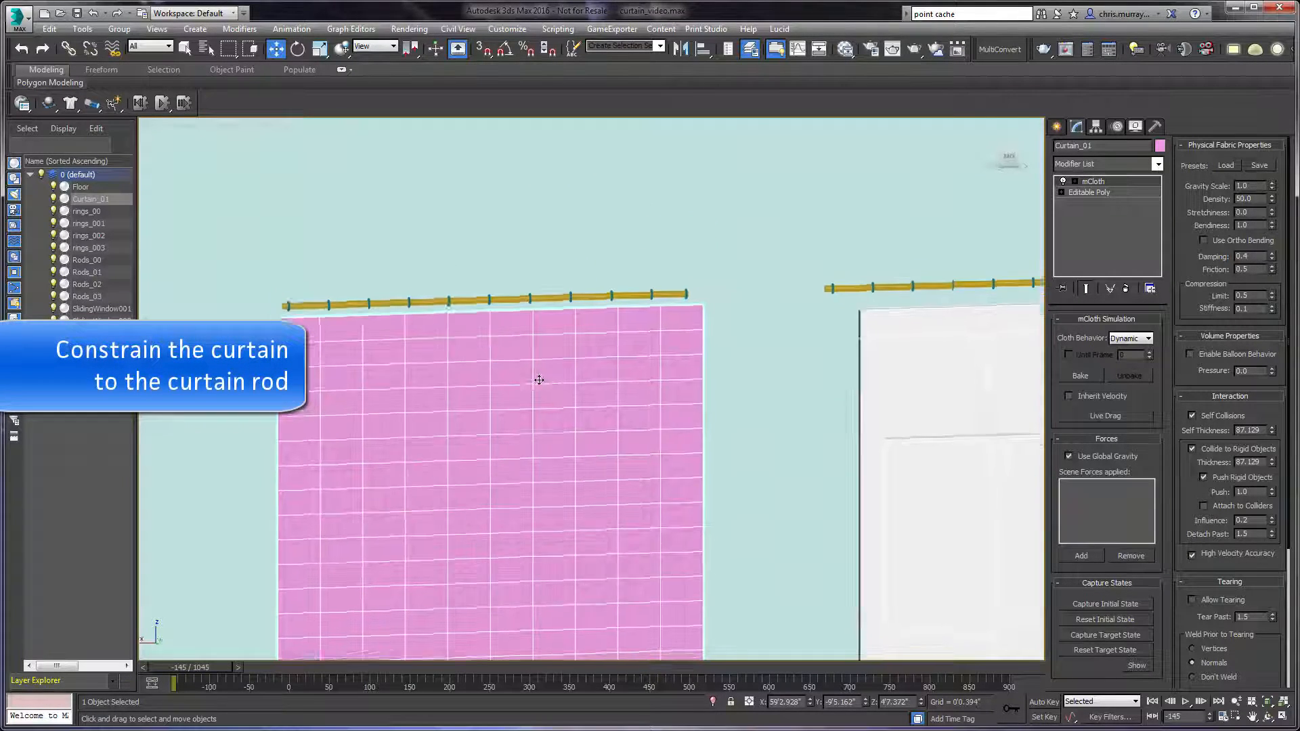
alt+middle_drag(537, 380, 568, 381)
scroll(604, 376, down, 3)
alt+middle_drag(521, 316, 467, 311)
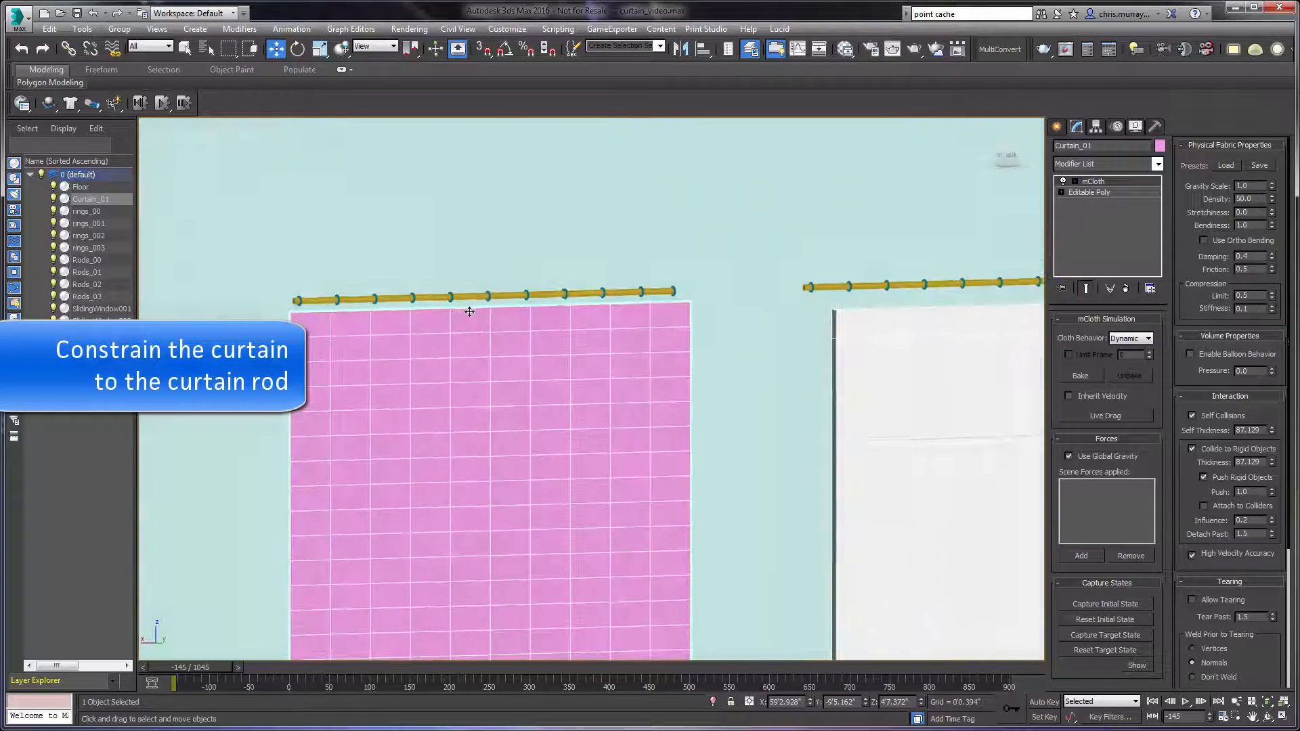
scroll(531, 336, up, 5)
middle_drag(531, 336, 601, 328)
scroll(583, 319, down, 3)
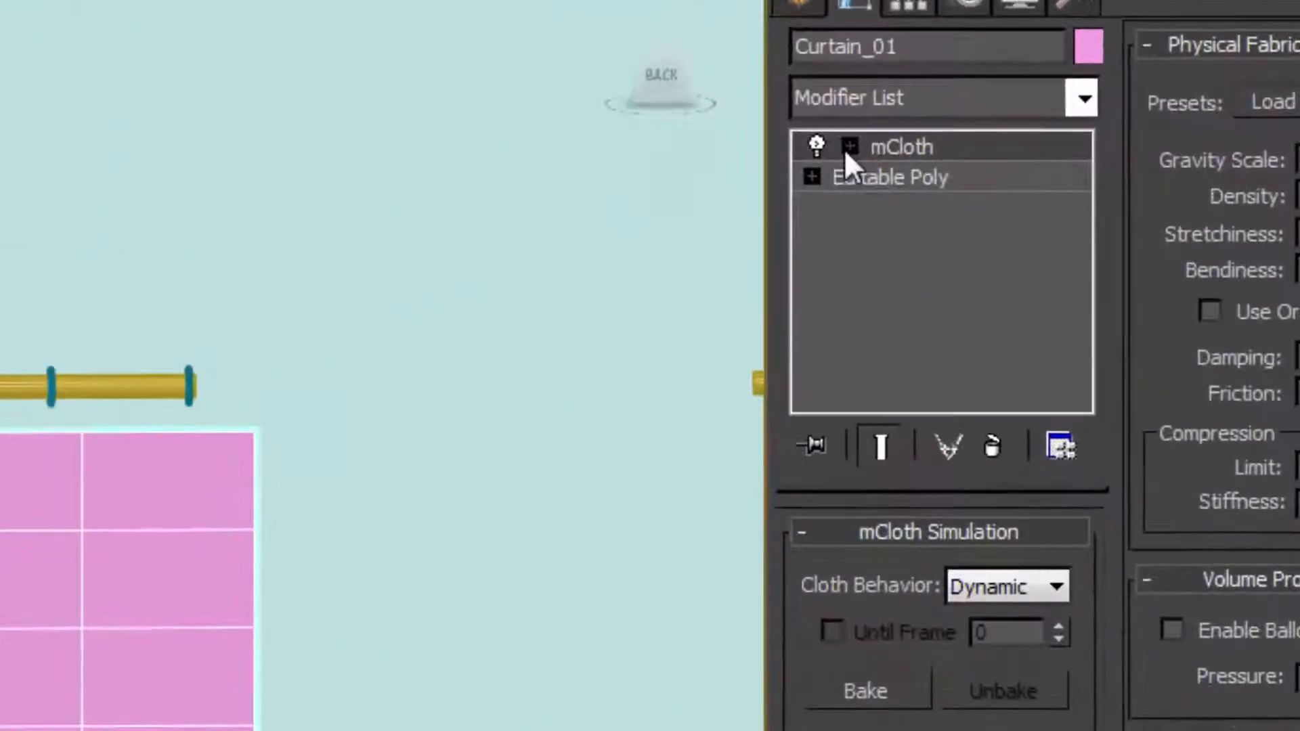
Step: Select the curtain's 12 top-row vertices and group them as Curtain_top
click(979, 166)
click(1023, 185)
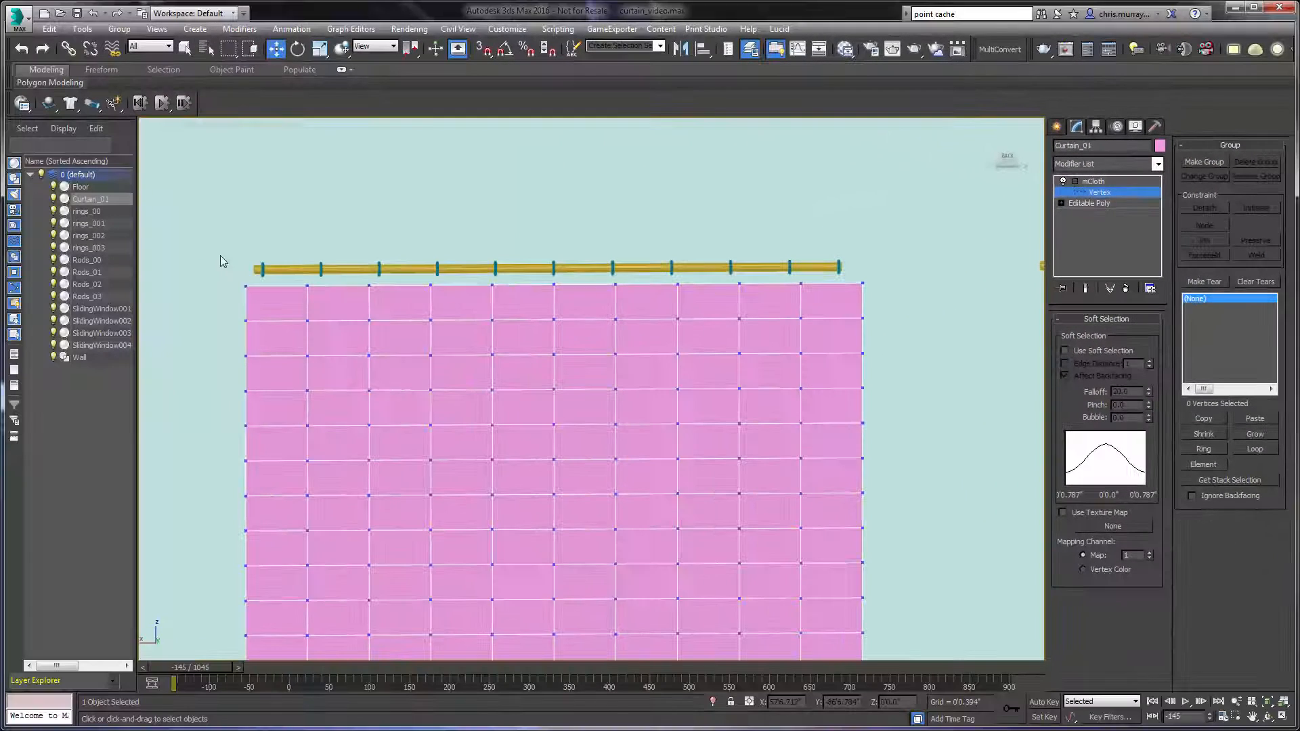
drag(870, 302, 949, 301)
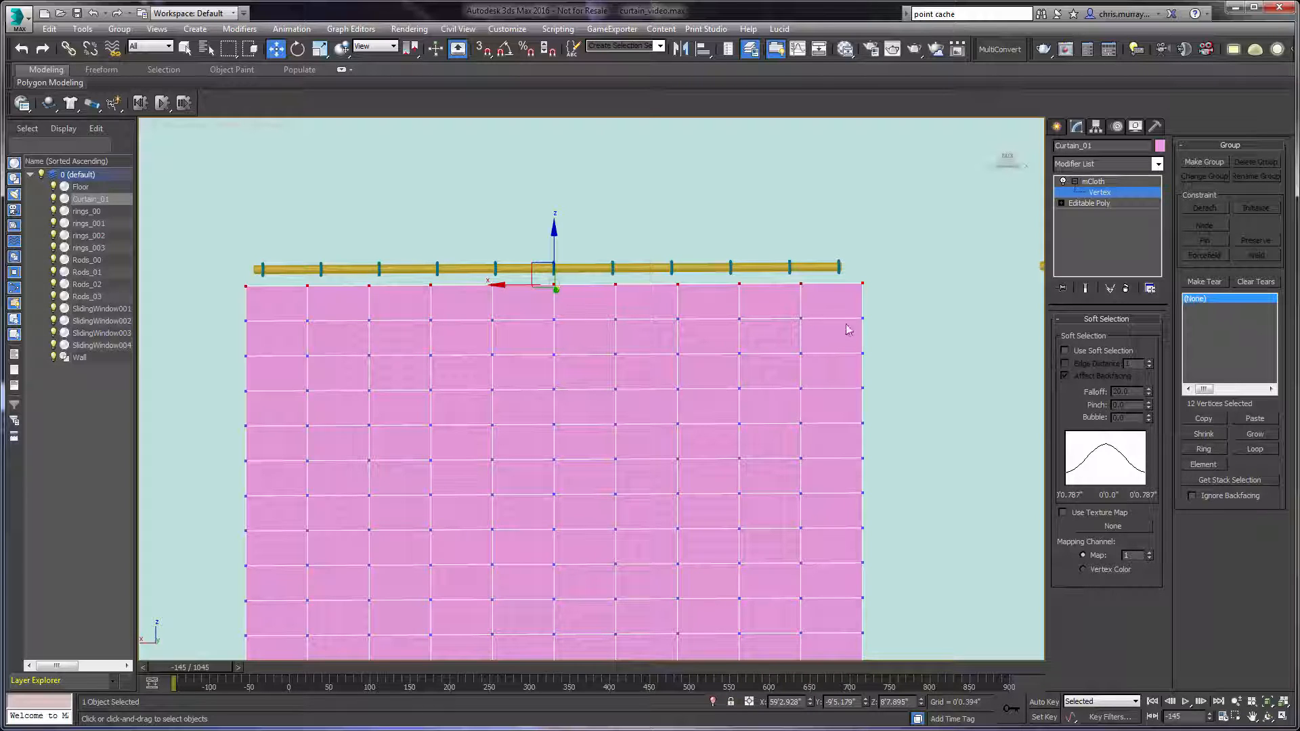
click(1196, 165)
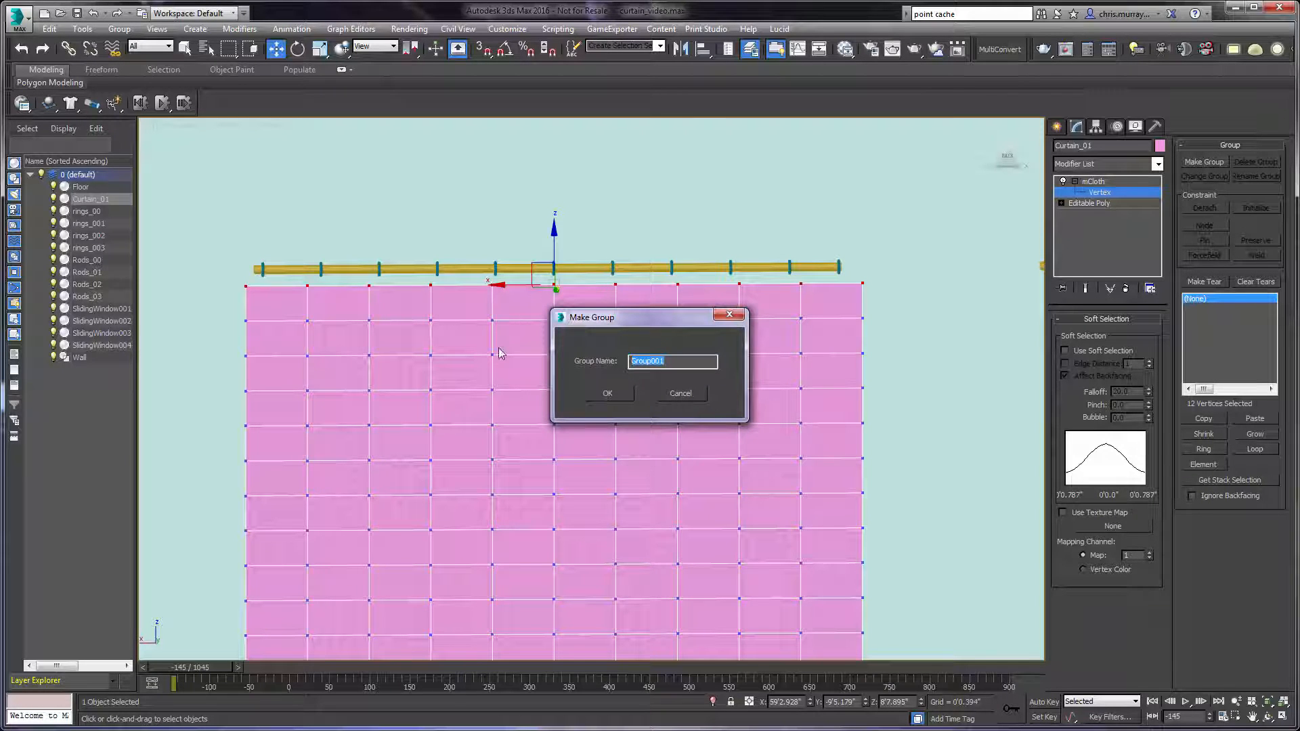
text(Curtain_top)
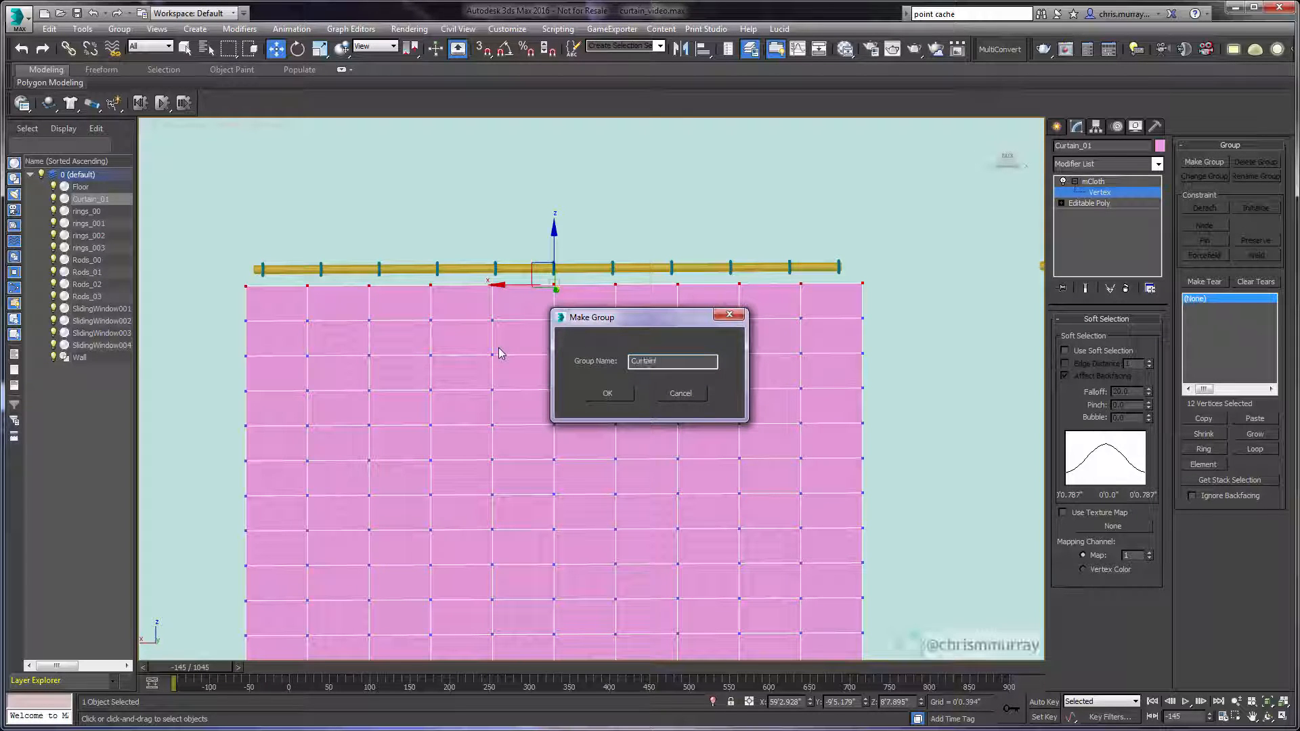
click(613, 394)
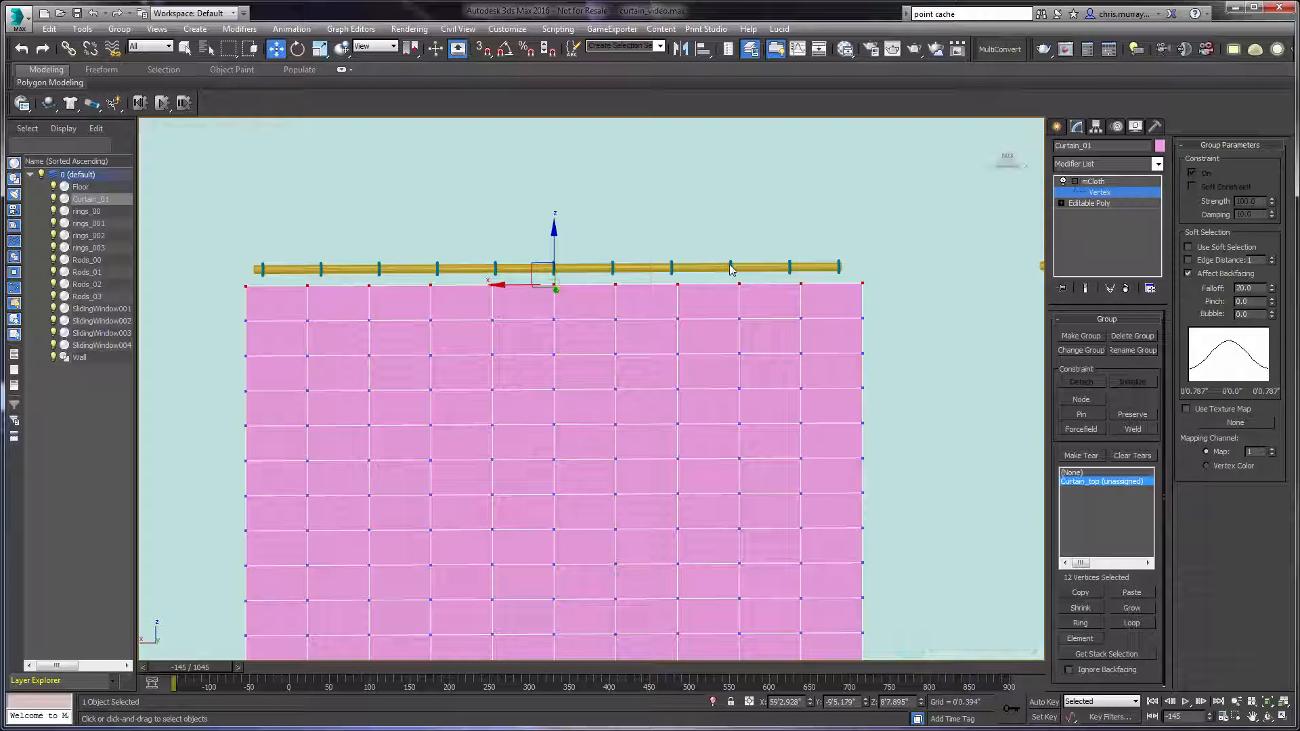
Step: Node-constrain the Curtain_top group to the rod's rings, then return to mCloth's top level
click(1092, 402)
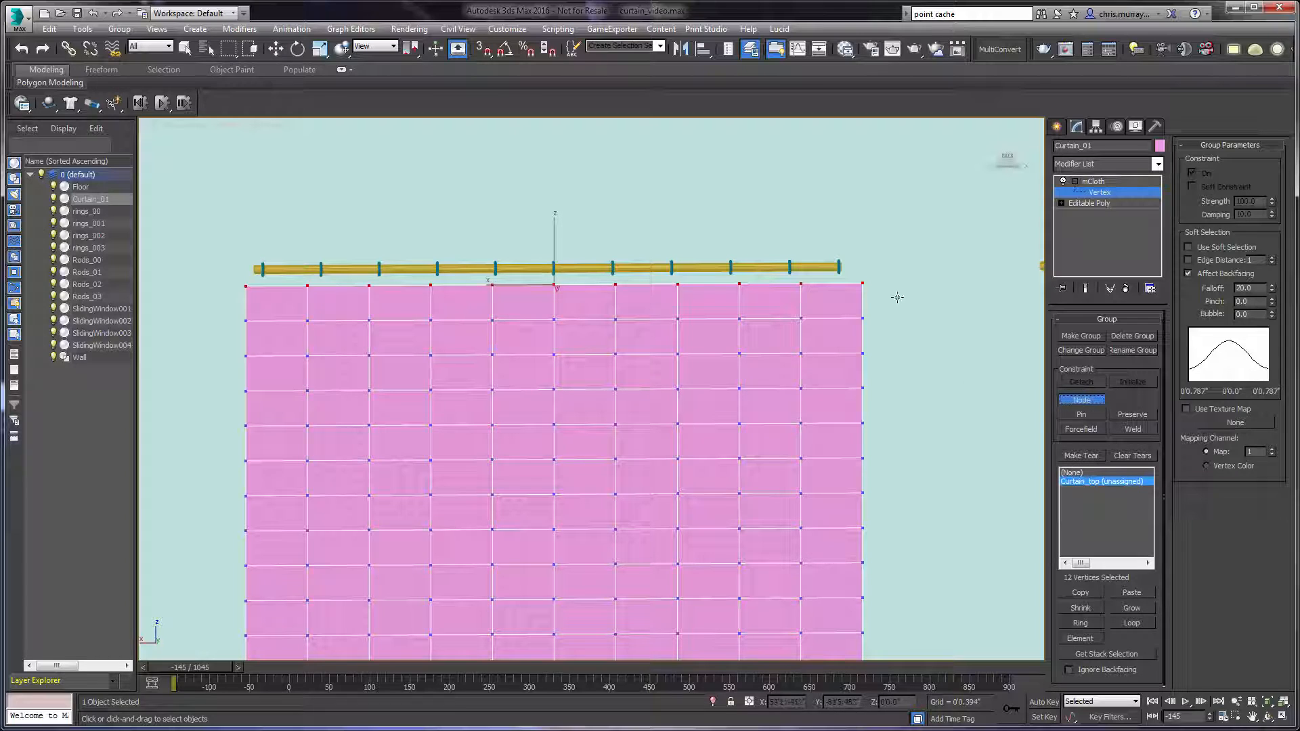
click(789, 261)
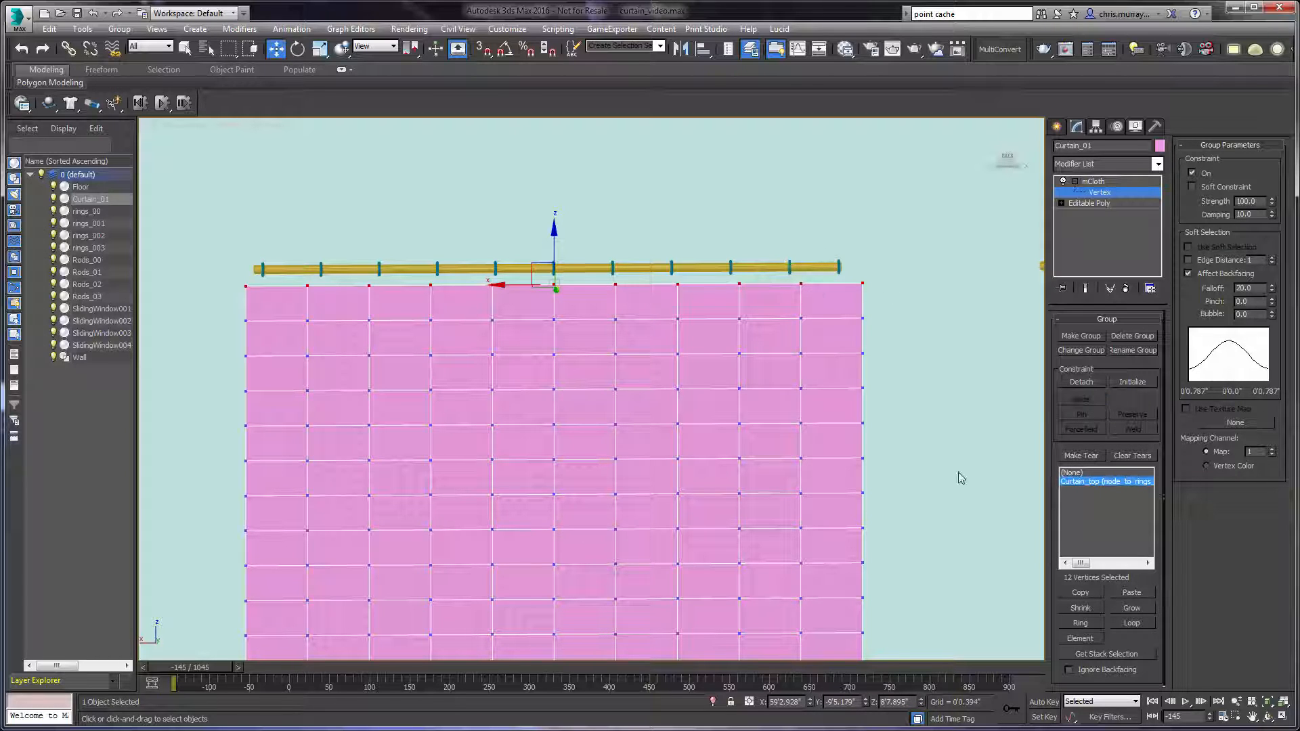
scroll(687, 374, down, 2)
middle_drag(687, 374, 652, 345)
scroll(652, 345, up, 2)
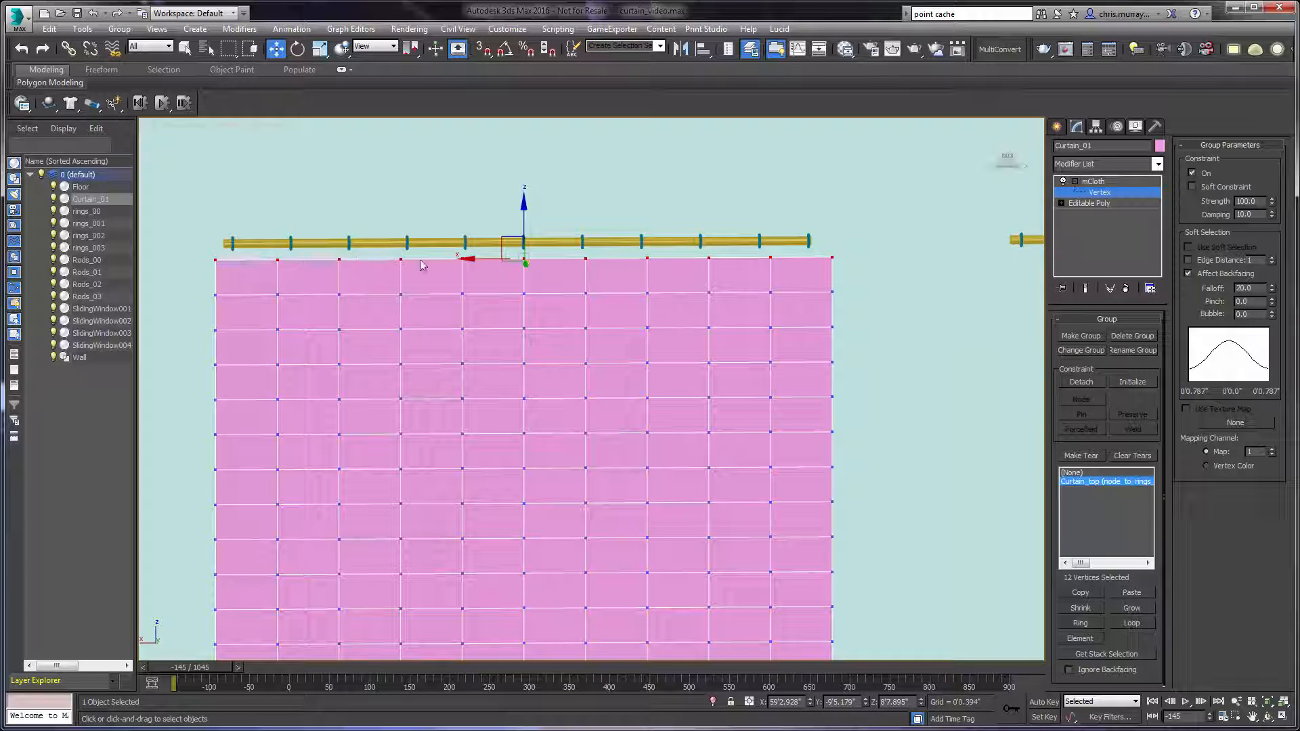
alt+middle_drag(660, 338, 700, 284)
scroll(642, 272, down, 3)
click(1100, 182)
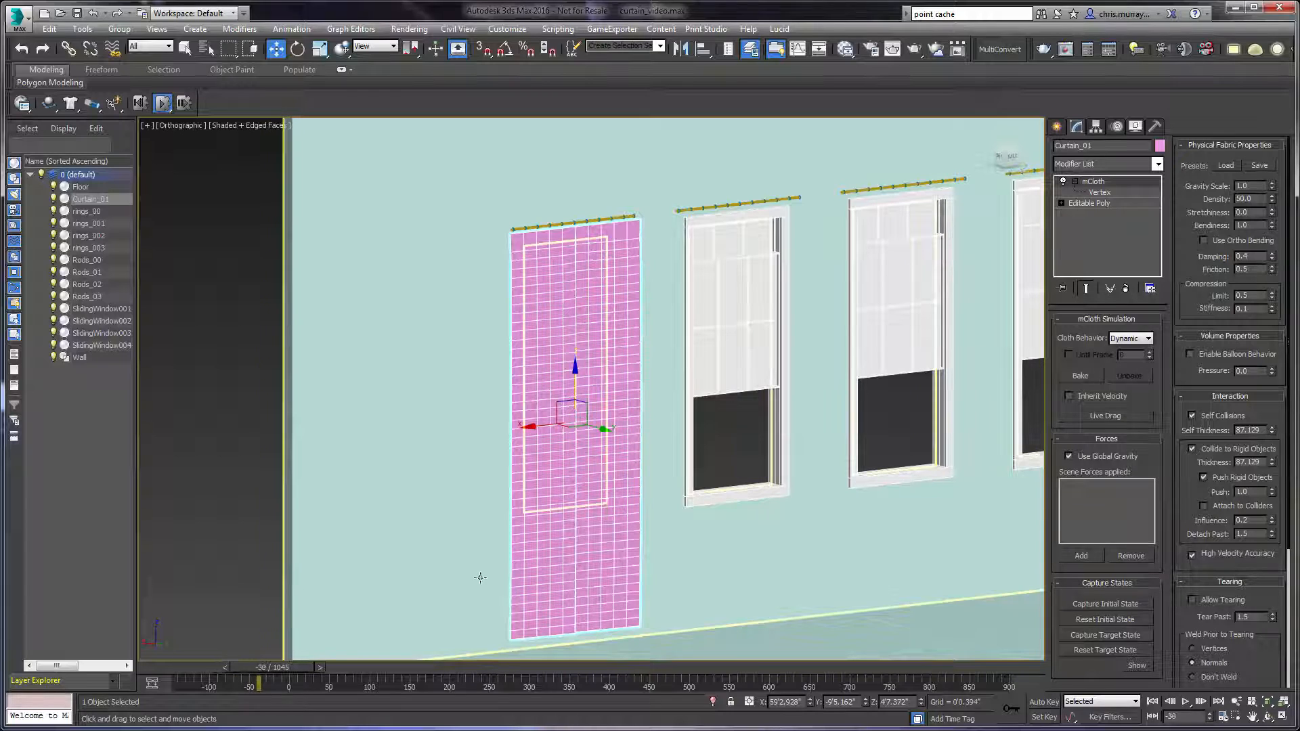
mouse_move(584, 530)
alt+middle_down()
mouse_move(652, 528)
mouse_move(606, 525)
mouse_move(604, 537)
alt+middle_up()
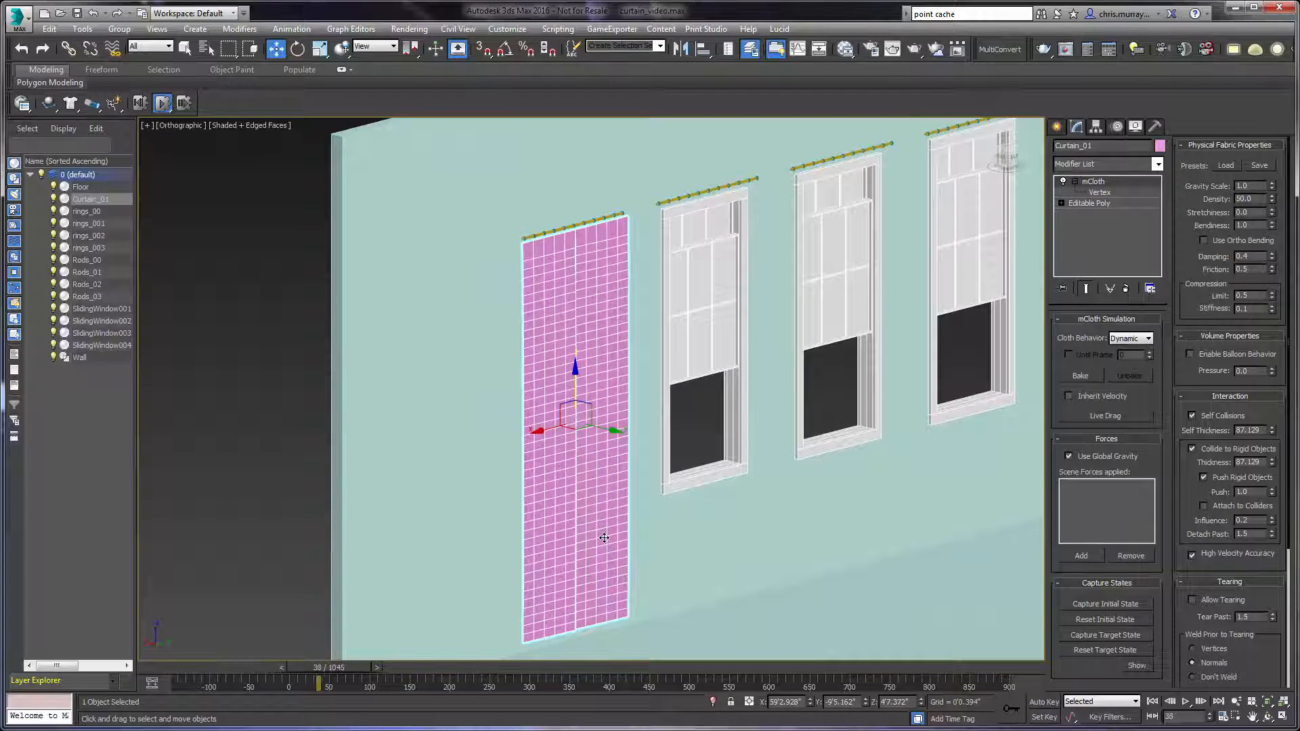
click(1101, 417)
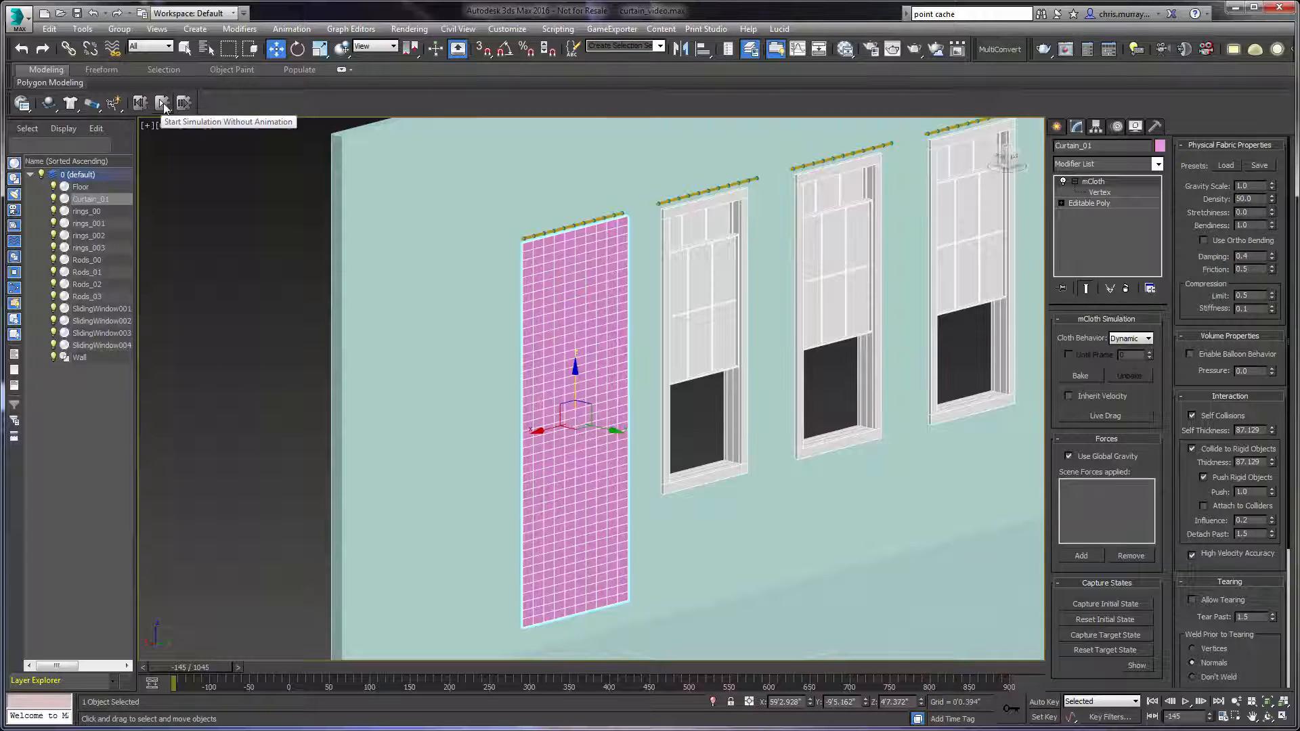
click(1130, 417)
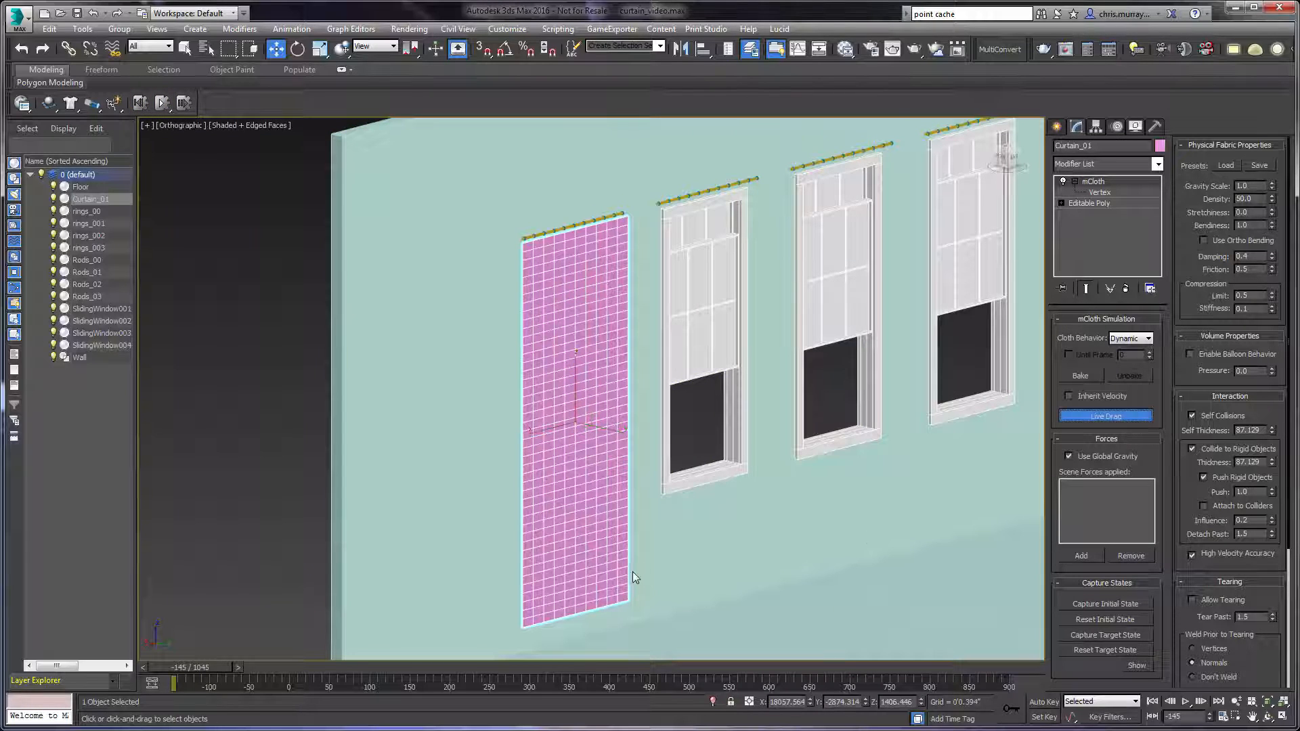
drag(611, 570, 758, 542)
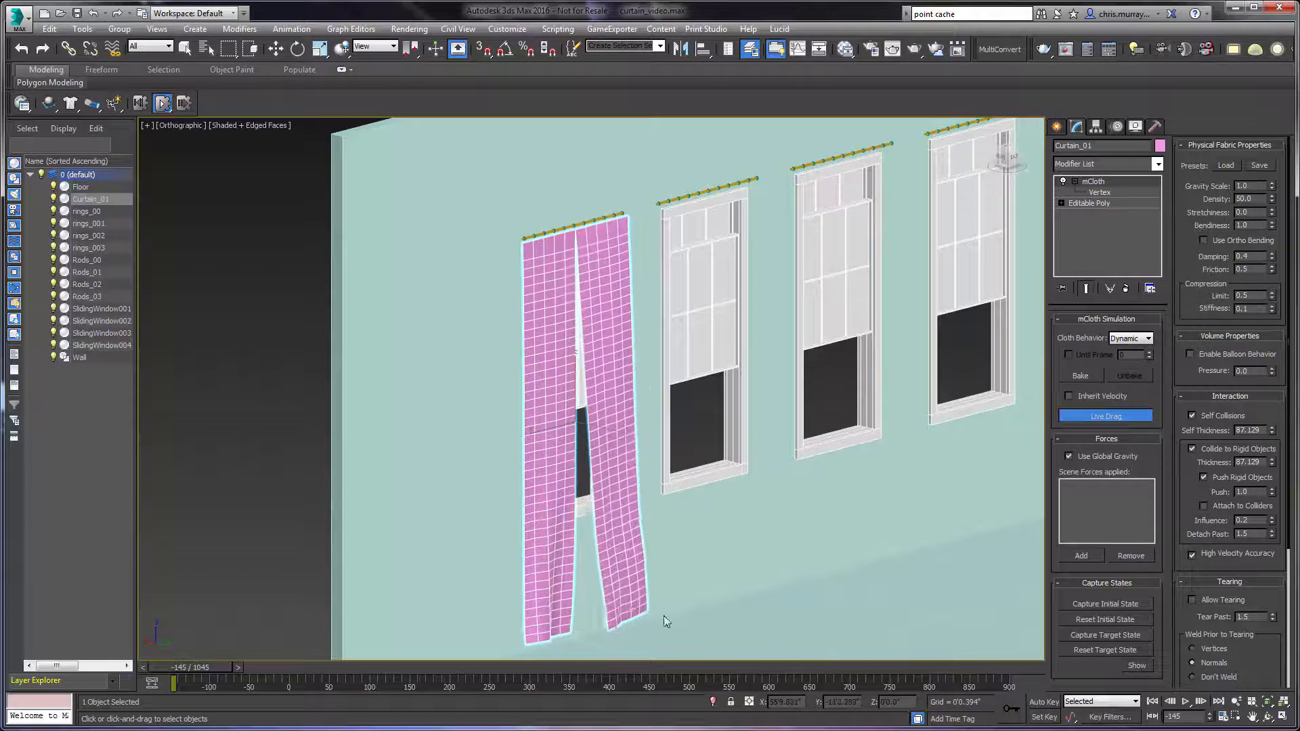
click(1095, 417)
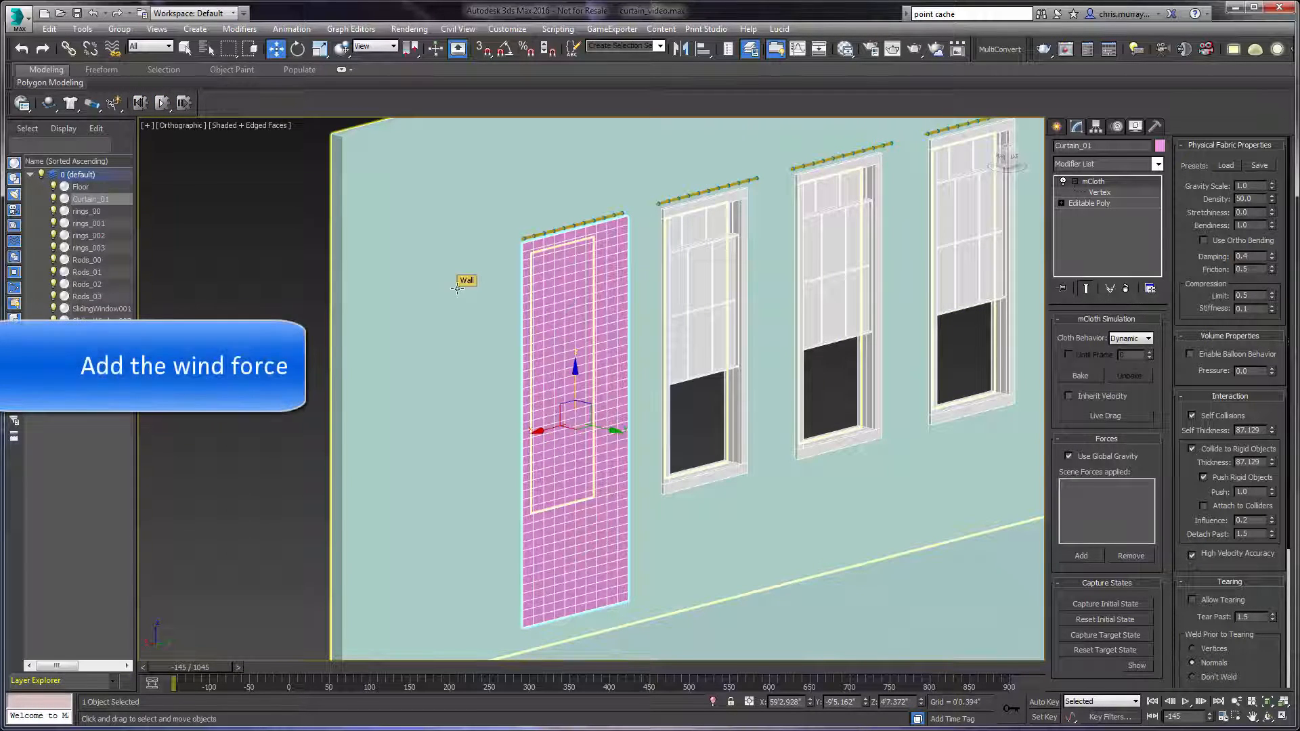
Step: Create a Wind space warp on the wall above the windows
scroll(712, 379, down, 3)
middle_drag(712, 380, 645, 439)
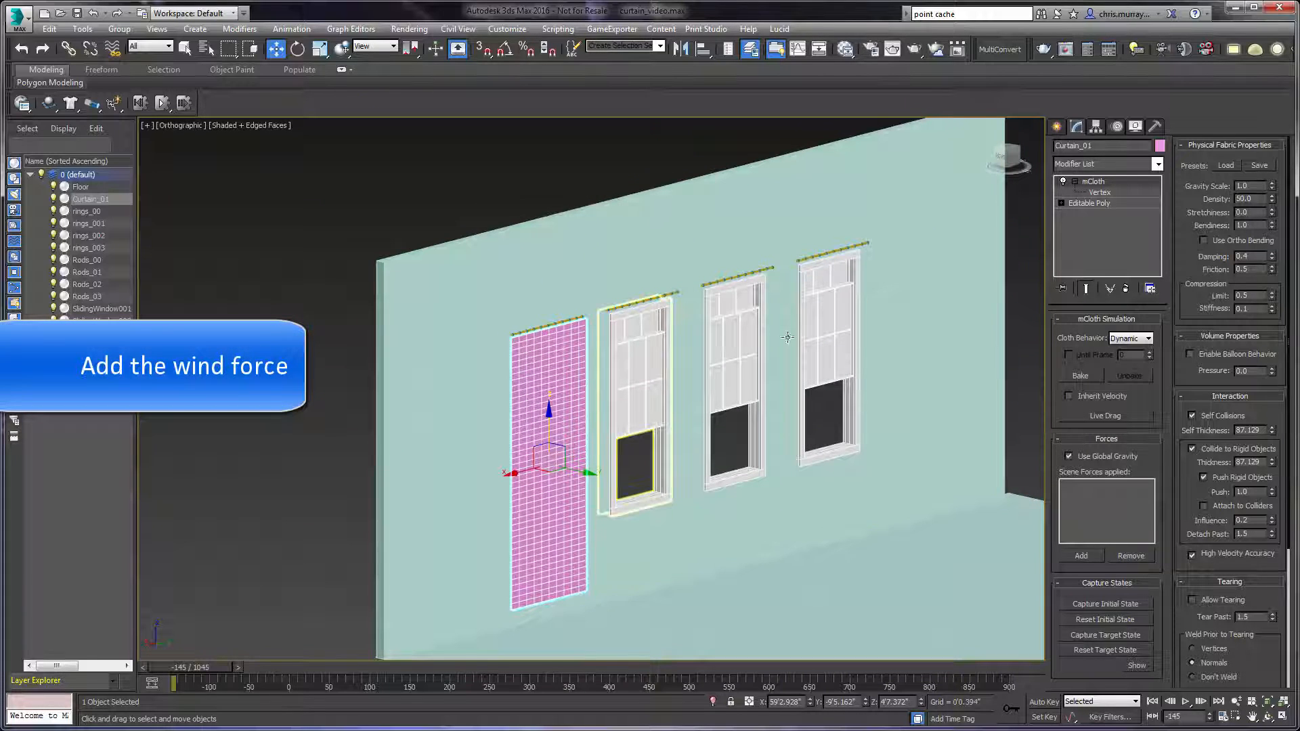
click(1058, 127)
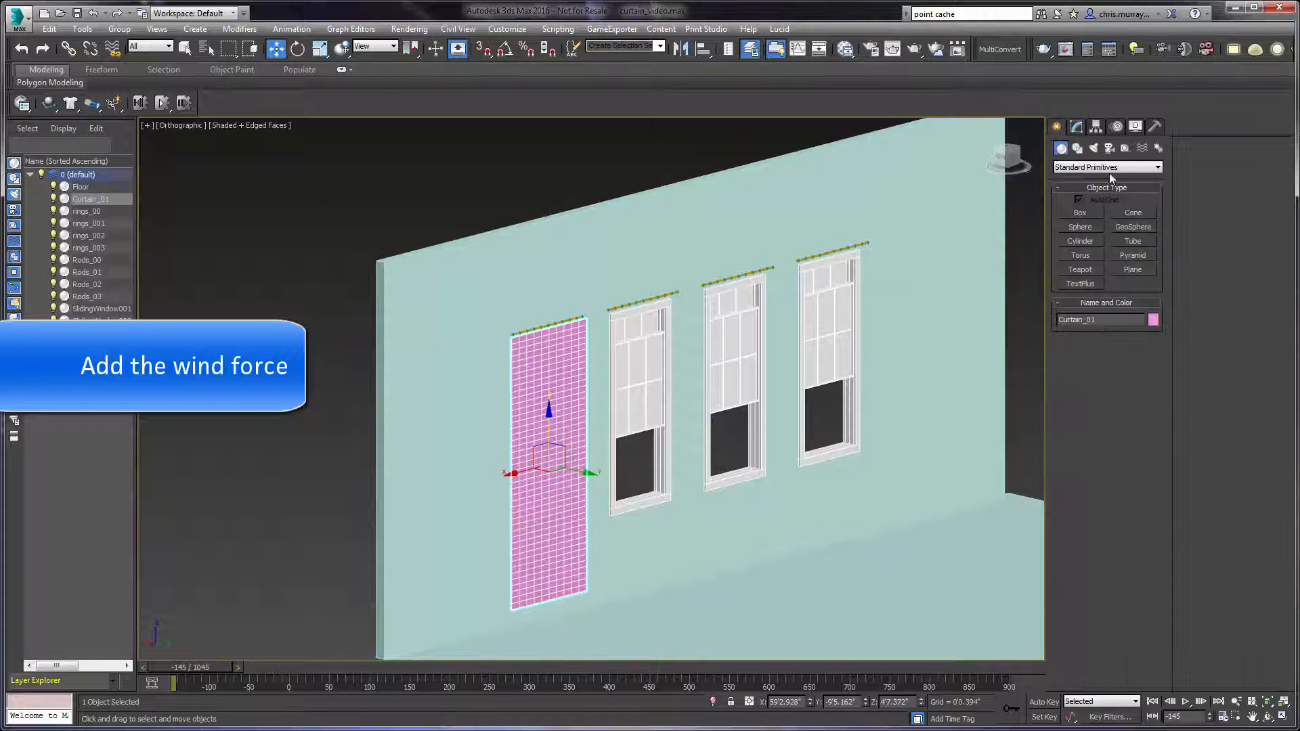
click(1142, 149)
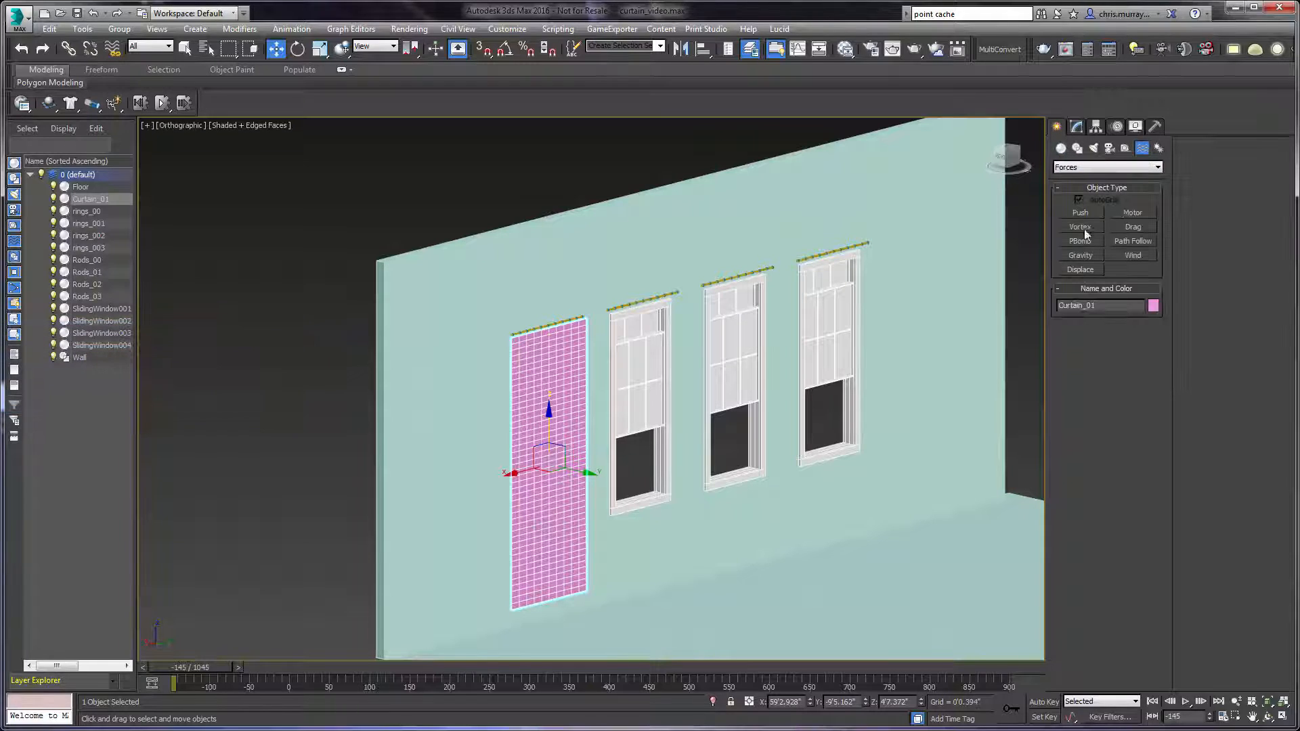
click(1134, 255)
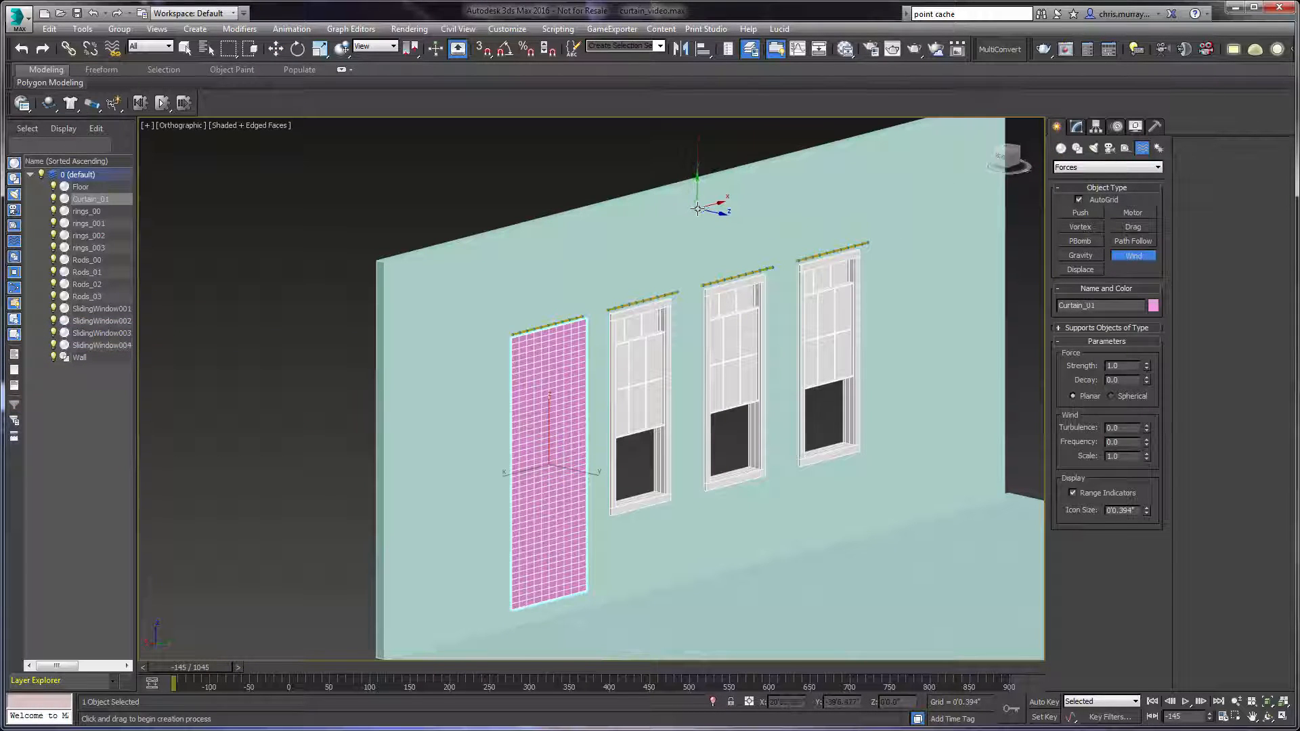
drag(697, 204, 724, 233)
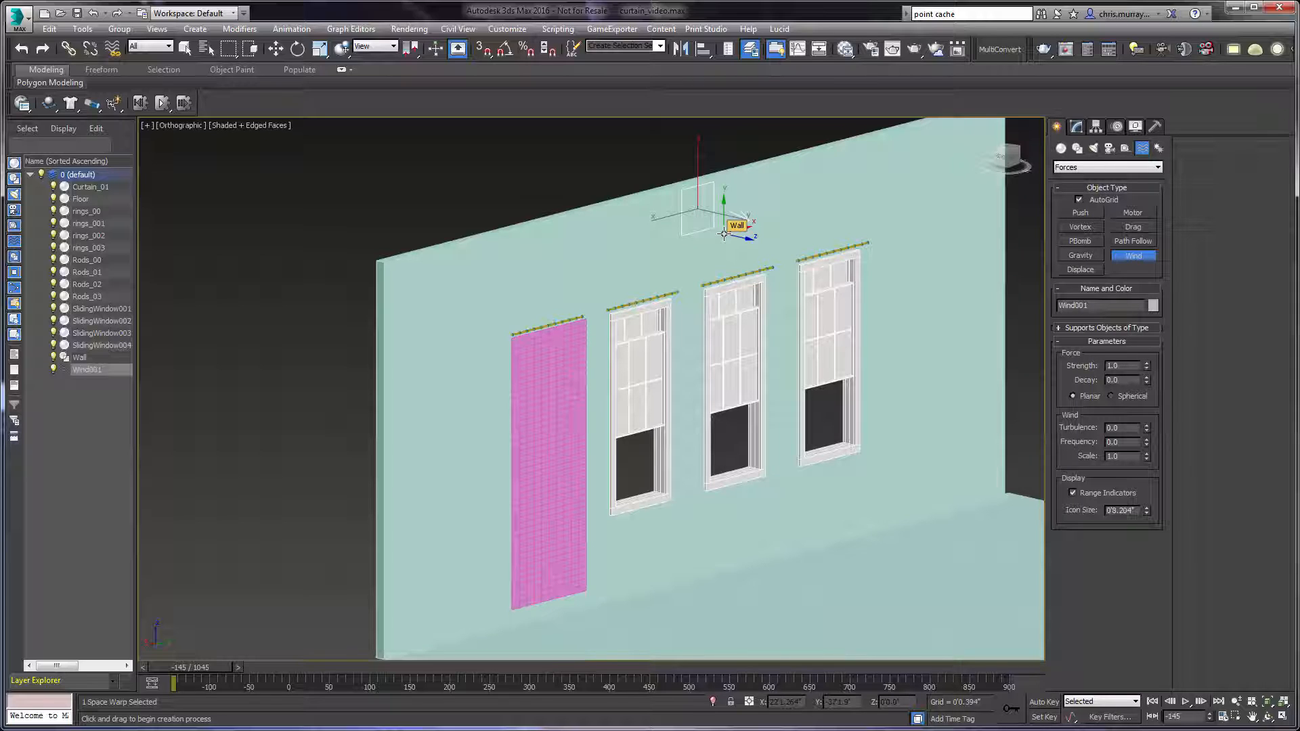
Step: Move Wind001 along the wall and bring up its parameters in the Modify panel
key(w)
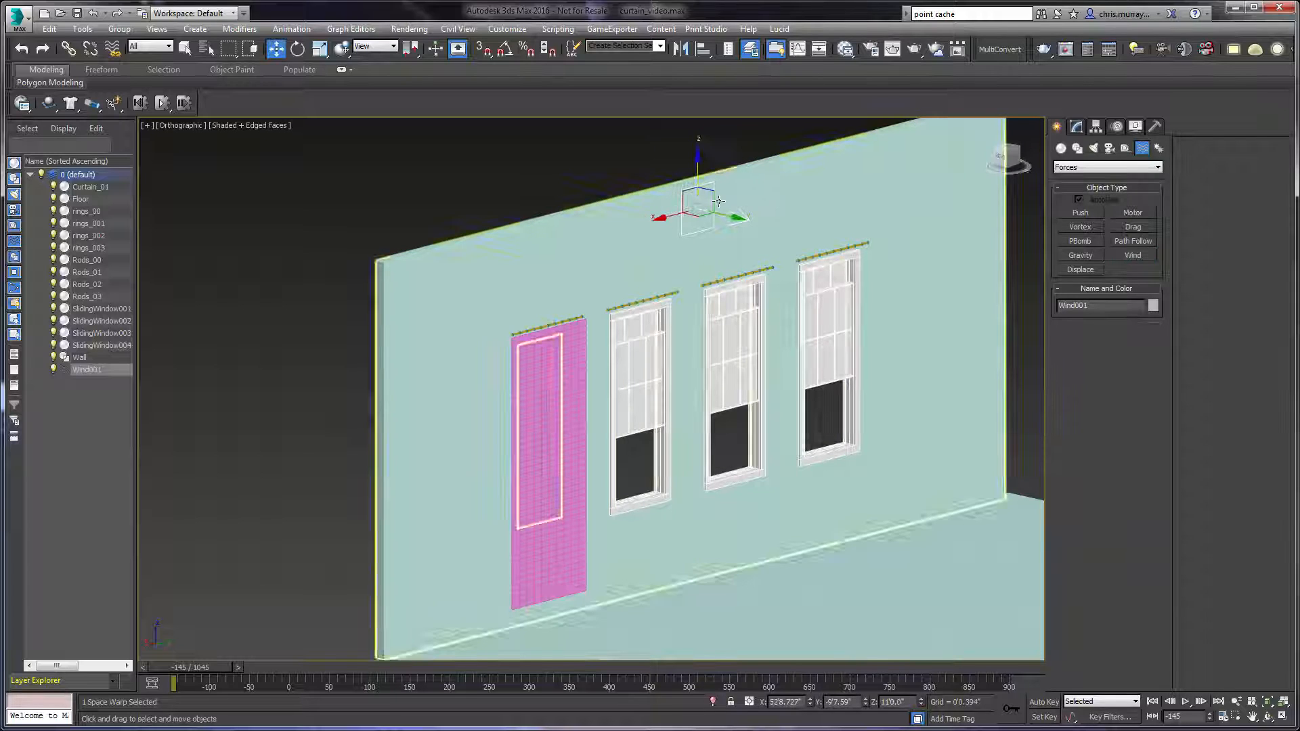
drag(672, 216, 636, 224)
scroll(684, 246, up, 3)
mouse_move(685, 246)
middle_down()
mouse_move(681, 348)
mouse_move(702, 245)
middle_up()
scroll(681, 348, down, 2)
scroll(705, 250, down, 3)
scroll(702, 245, up, 3)
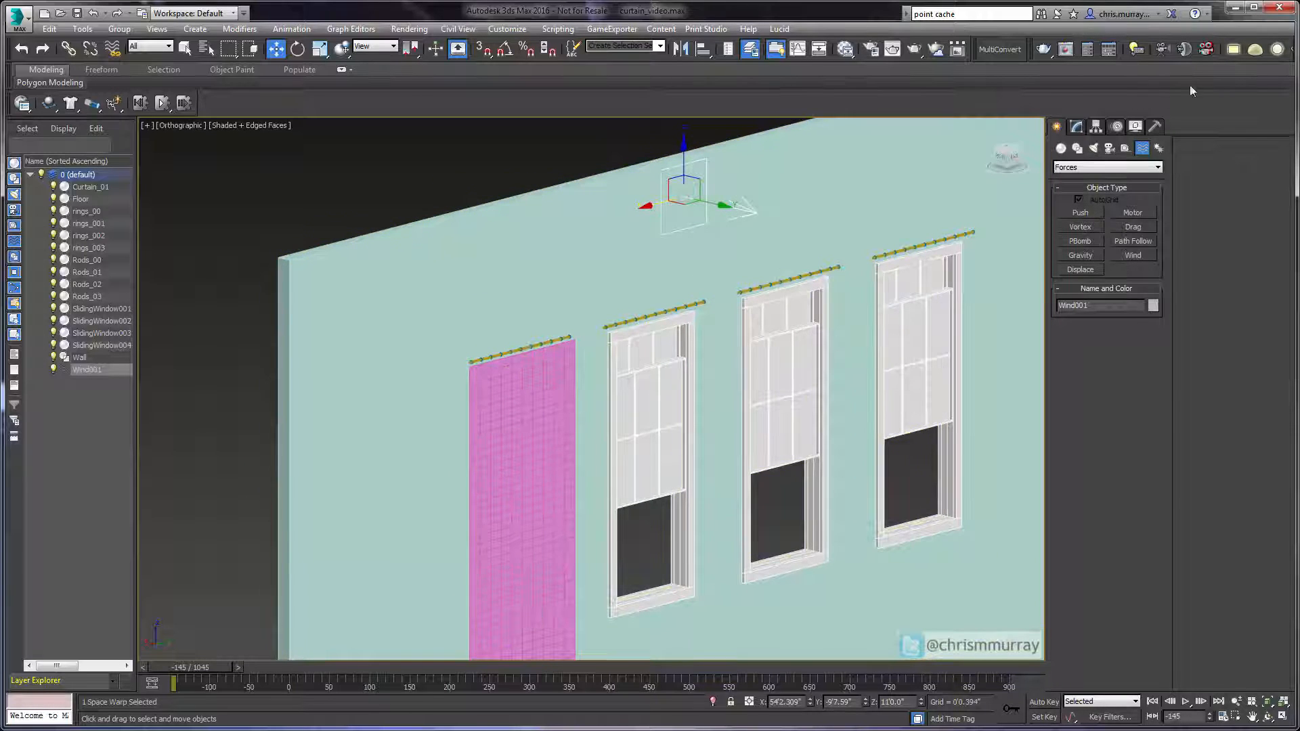
click(1078, 128)
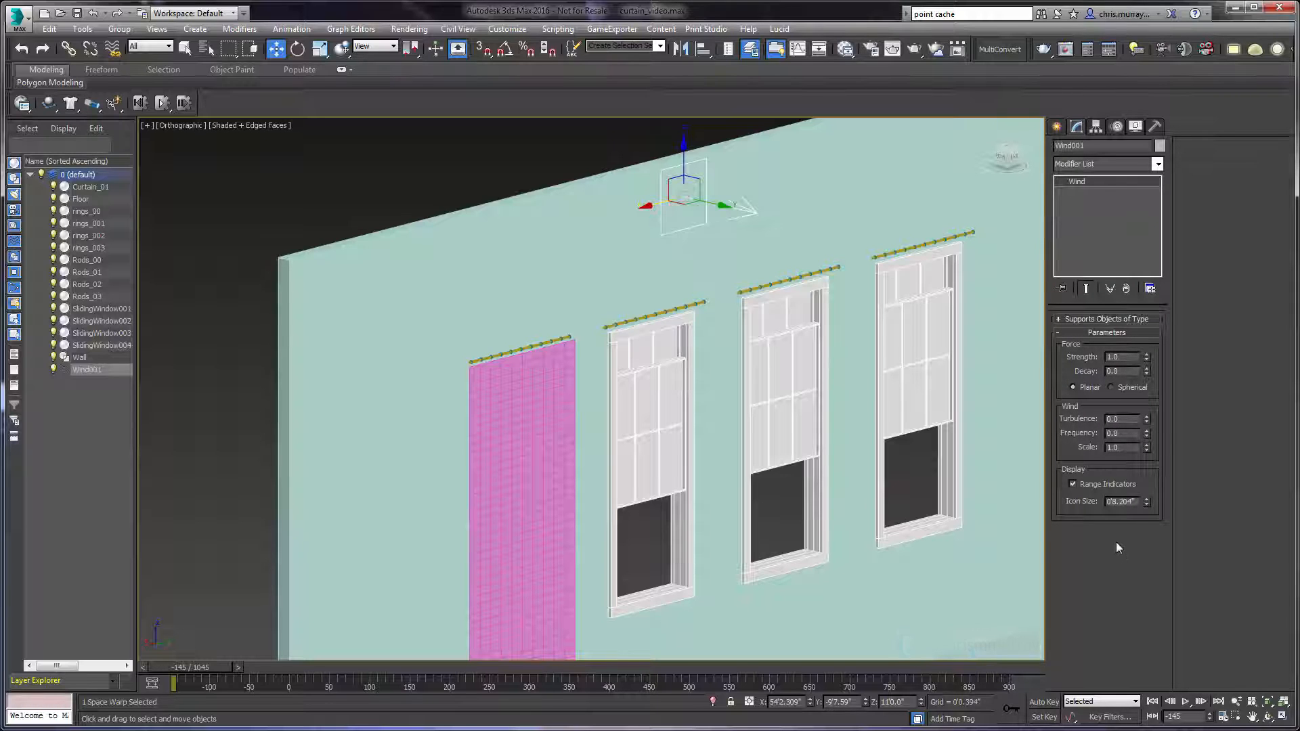
middle_drag(693, 450, 731, 345)
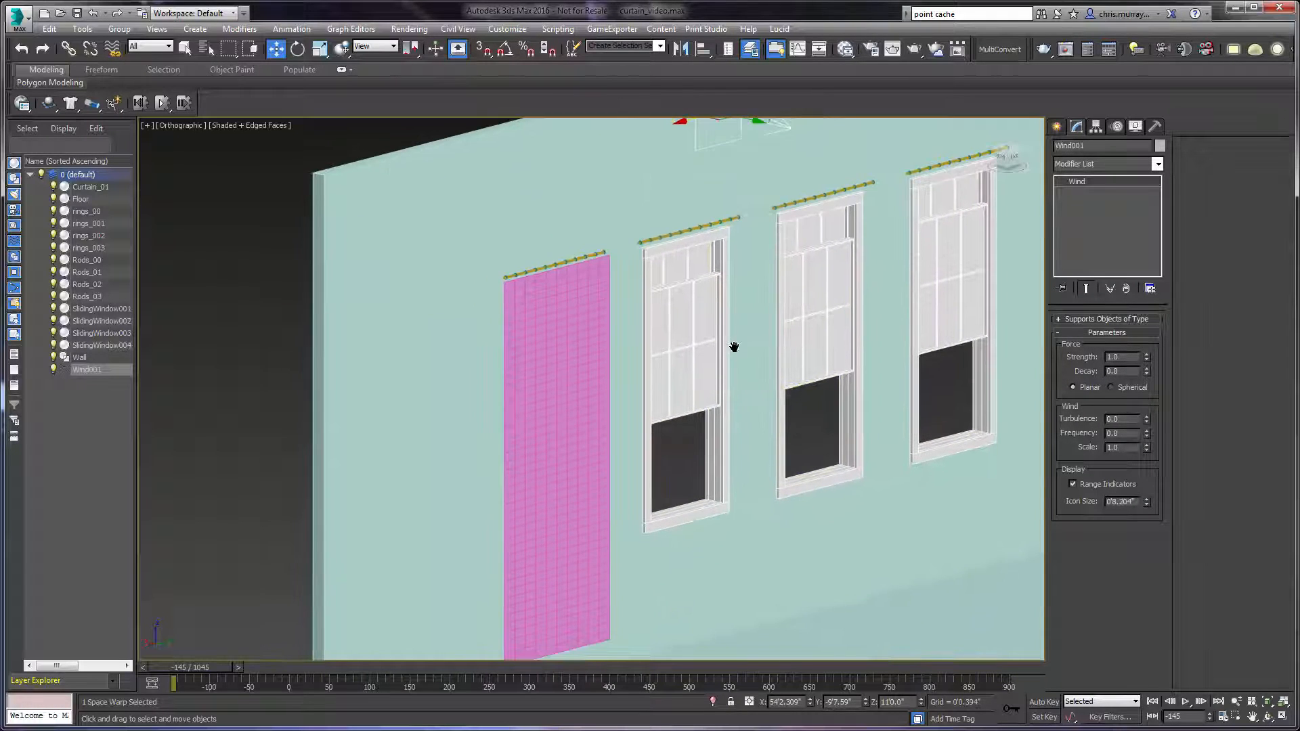
Step: Add Wind001 as a force on Curtain_01's mCloth and start the cloth simulation
click(603, 298)
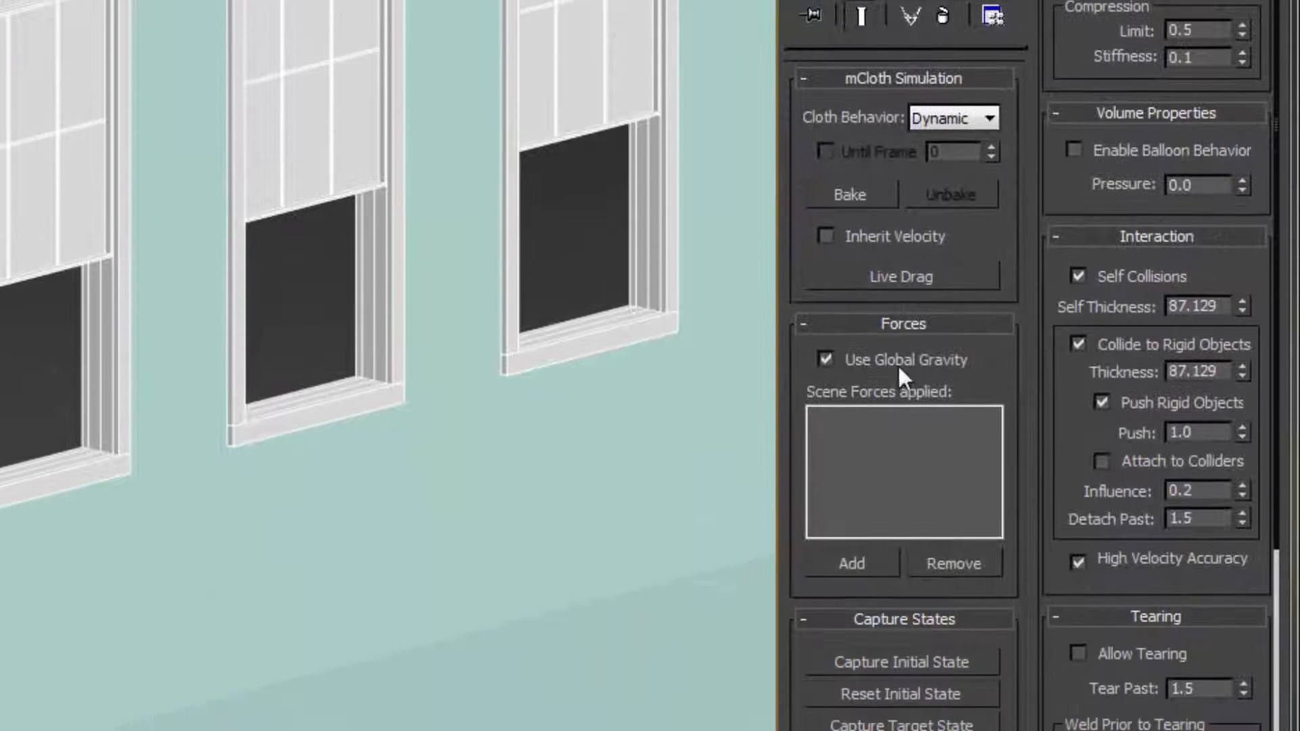
click(851, 561)
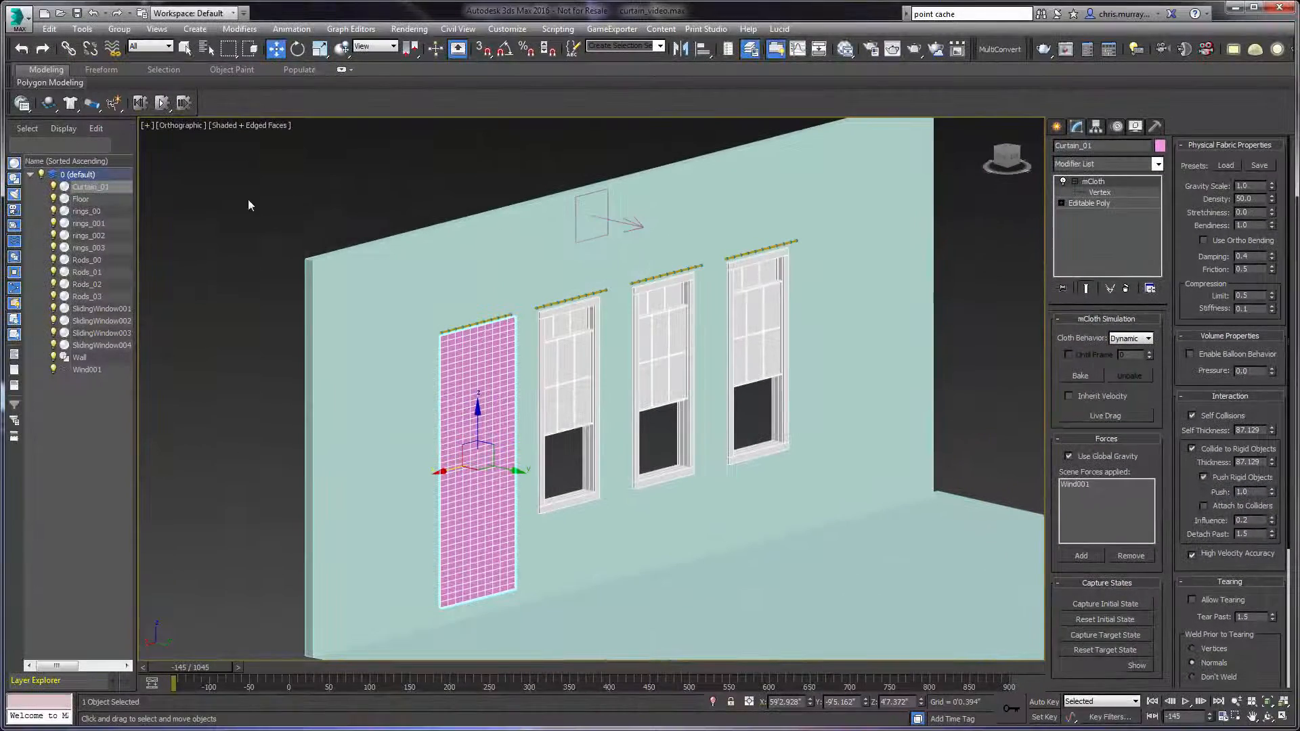
drag(160, 111, 163, 125)
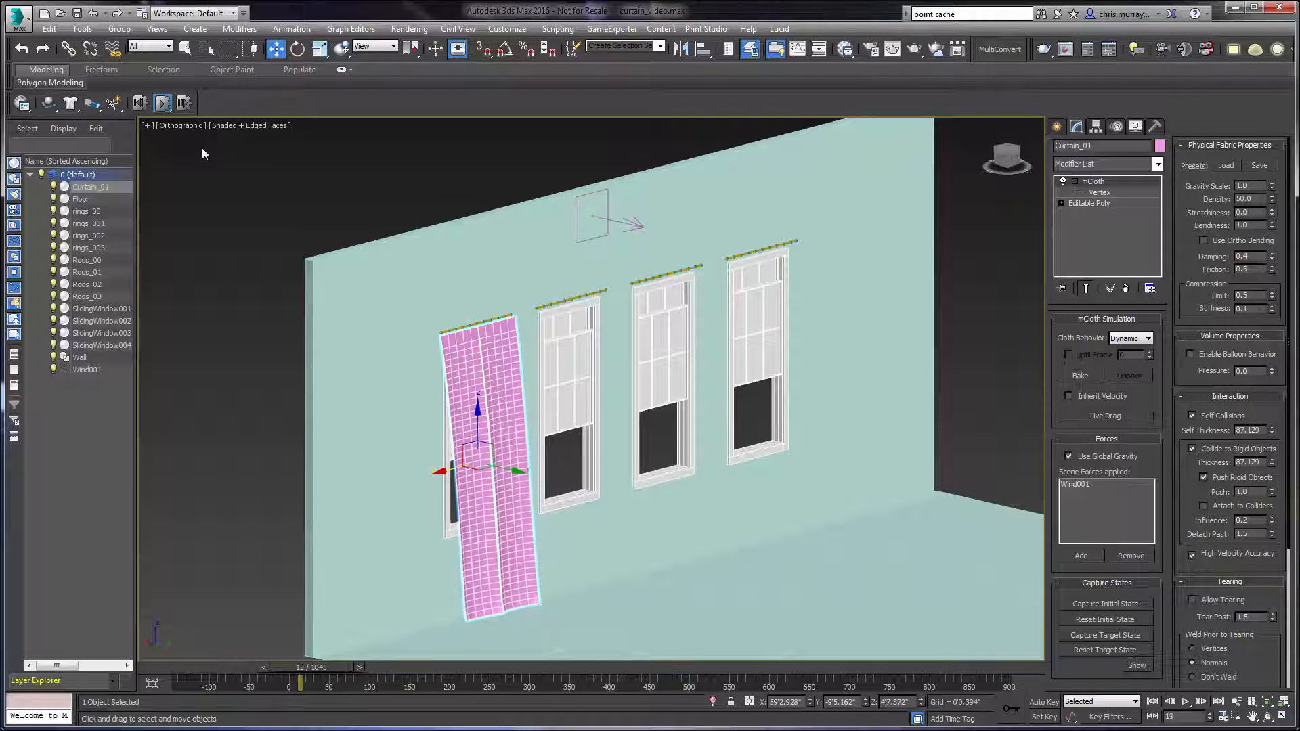
Step: Frame the curtain and windows, then select the Wind001 gizmo to show its parameters
scroll(578, 505, up, 3)
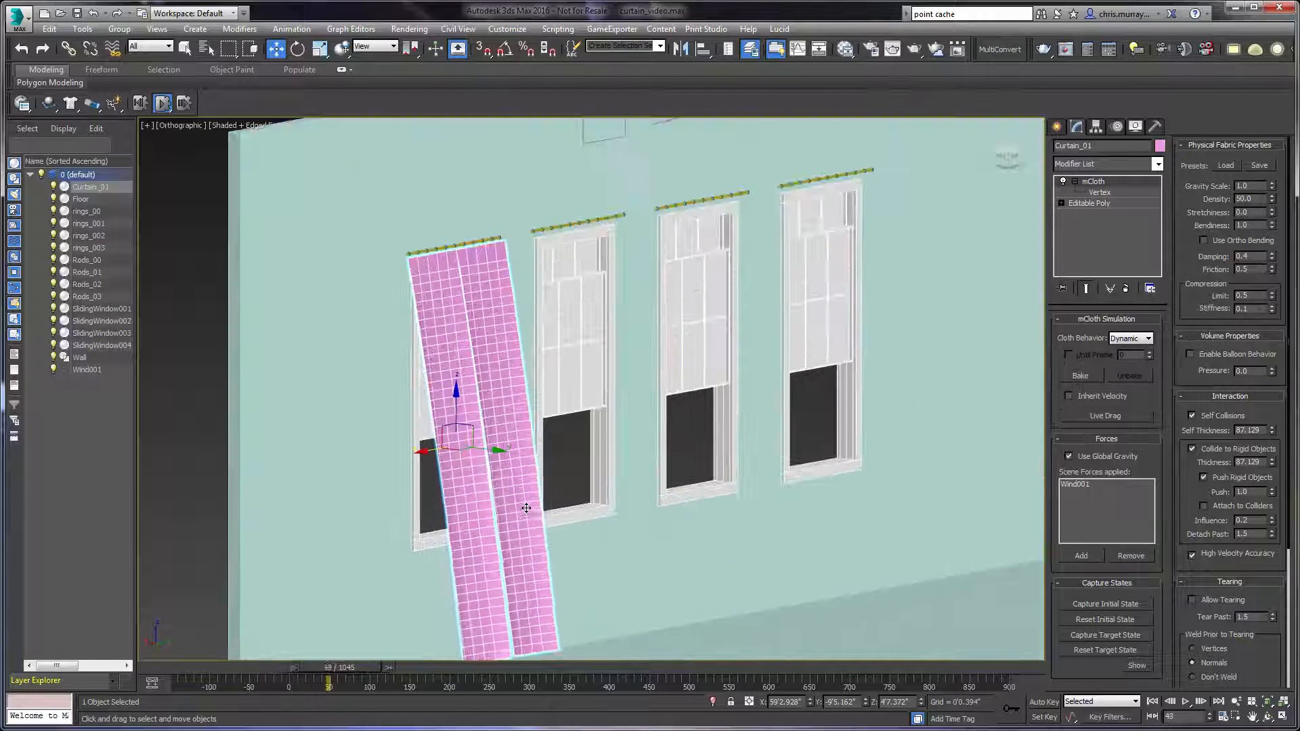
middle_drag(578, 506, 599, 457)
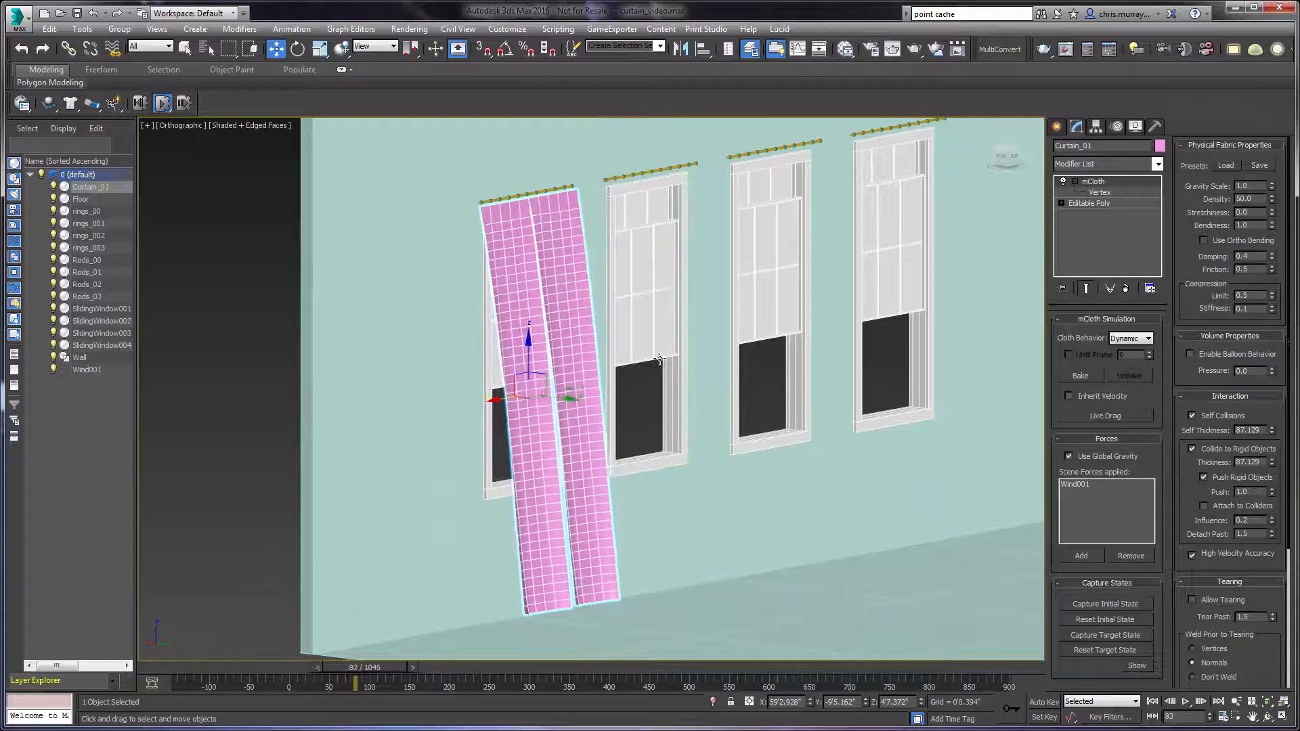
scroll(599, 457, down, 3)
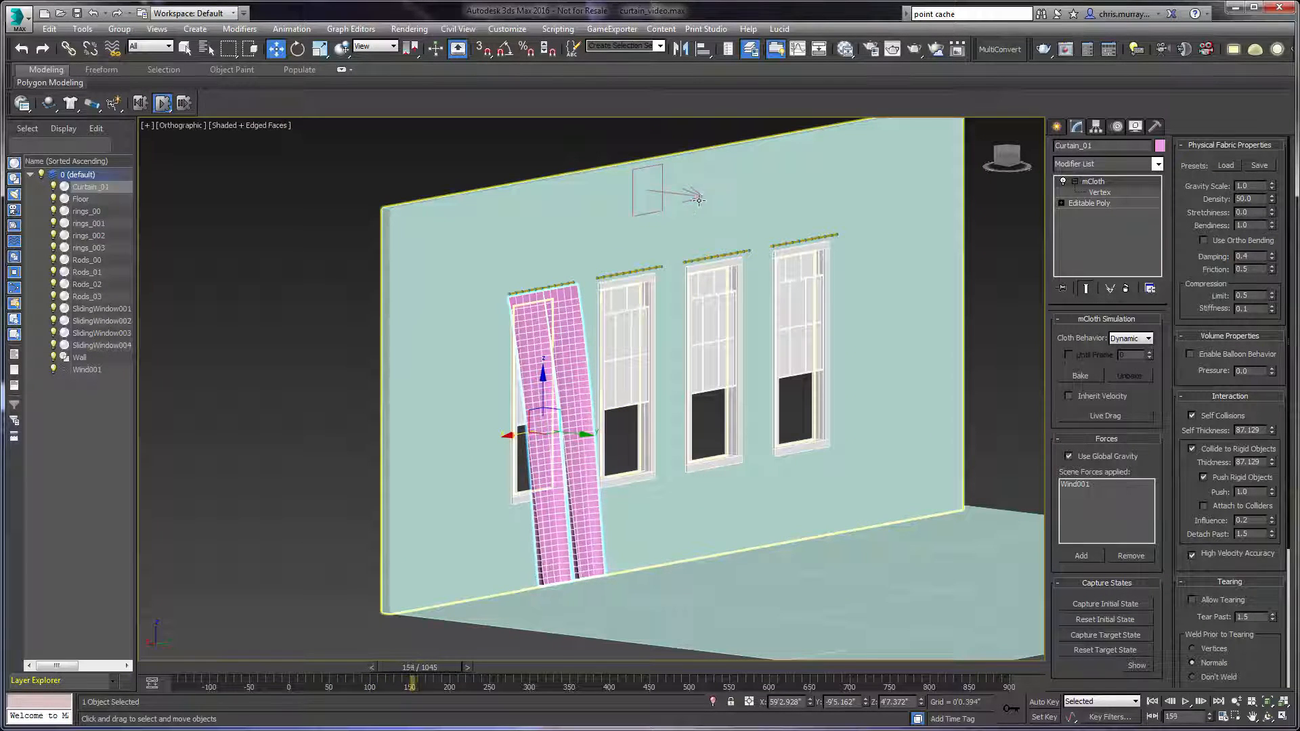
click(599, 151)
click(664, 176)
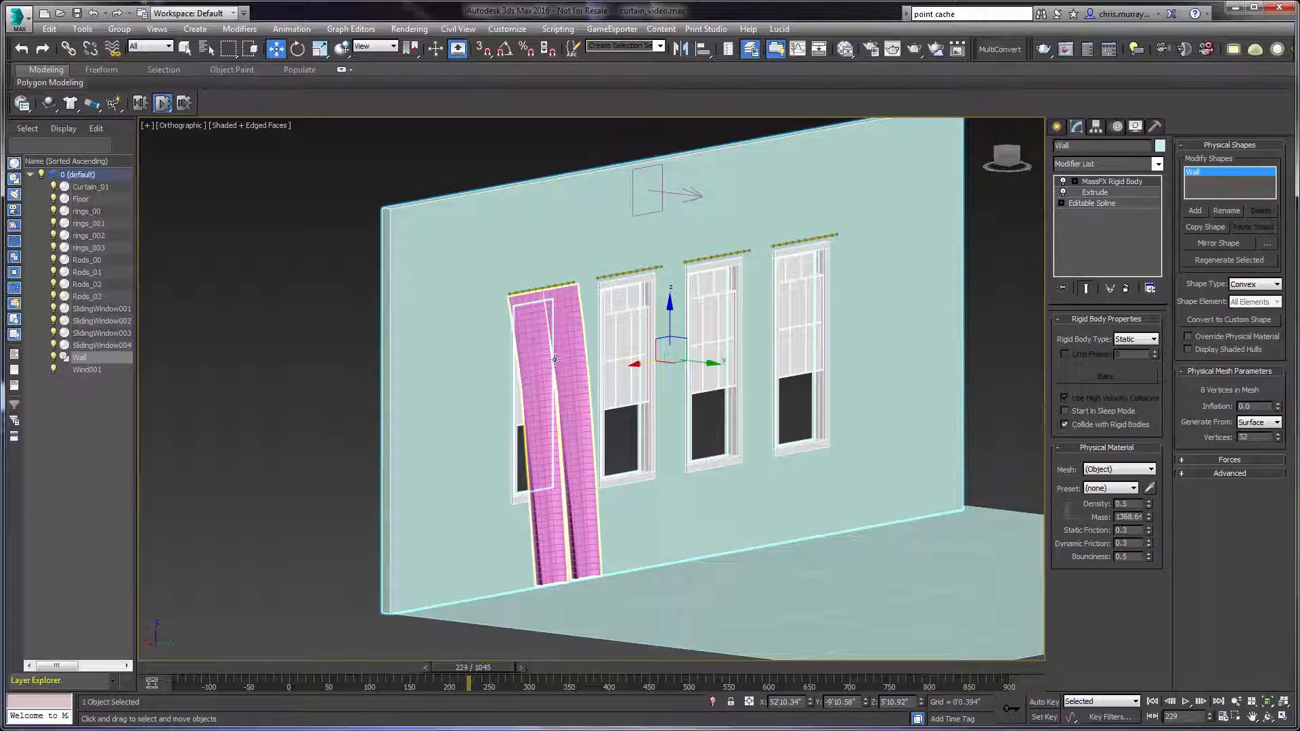
scroll(691, 196, up, 2)
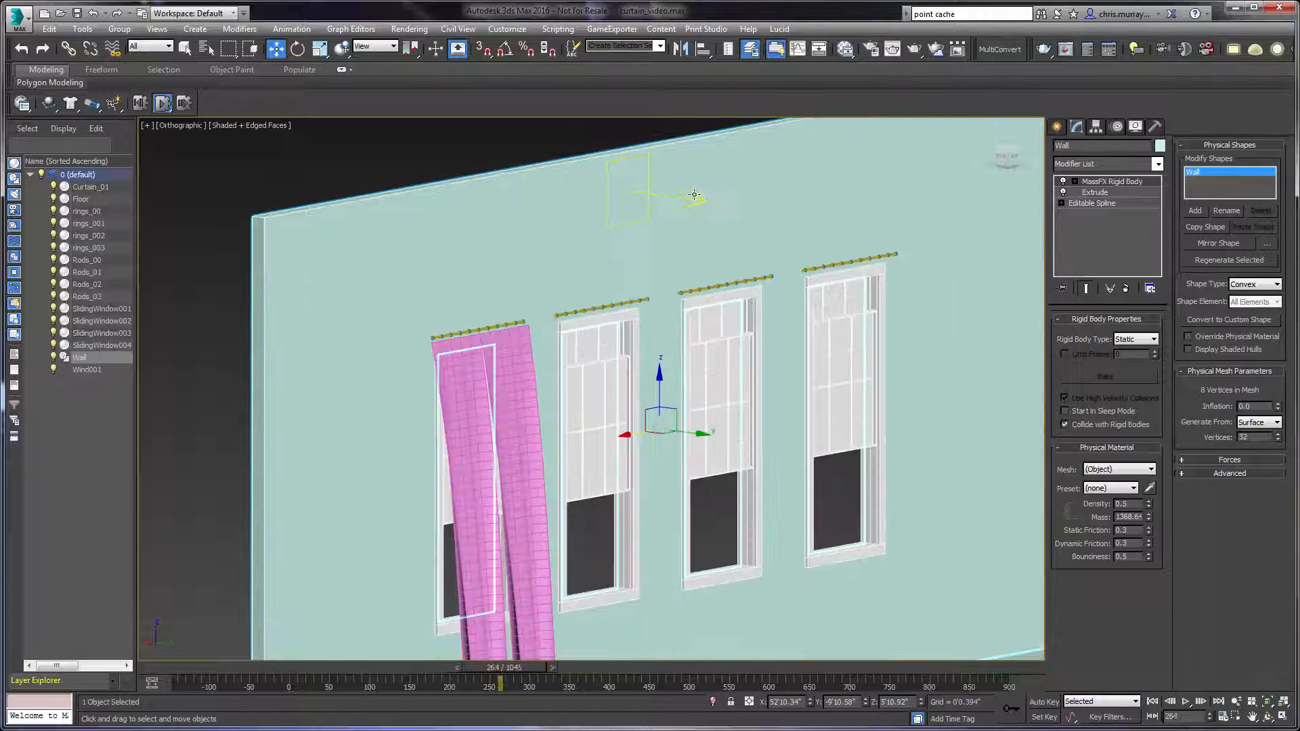
click(691, 197)
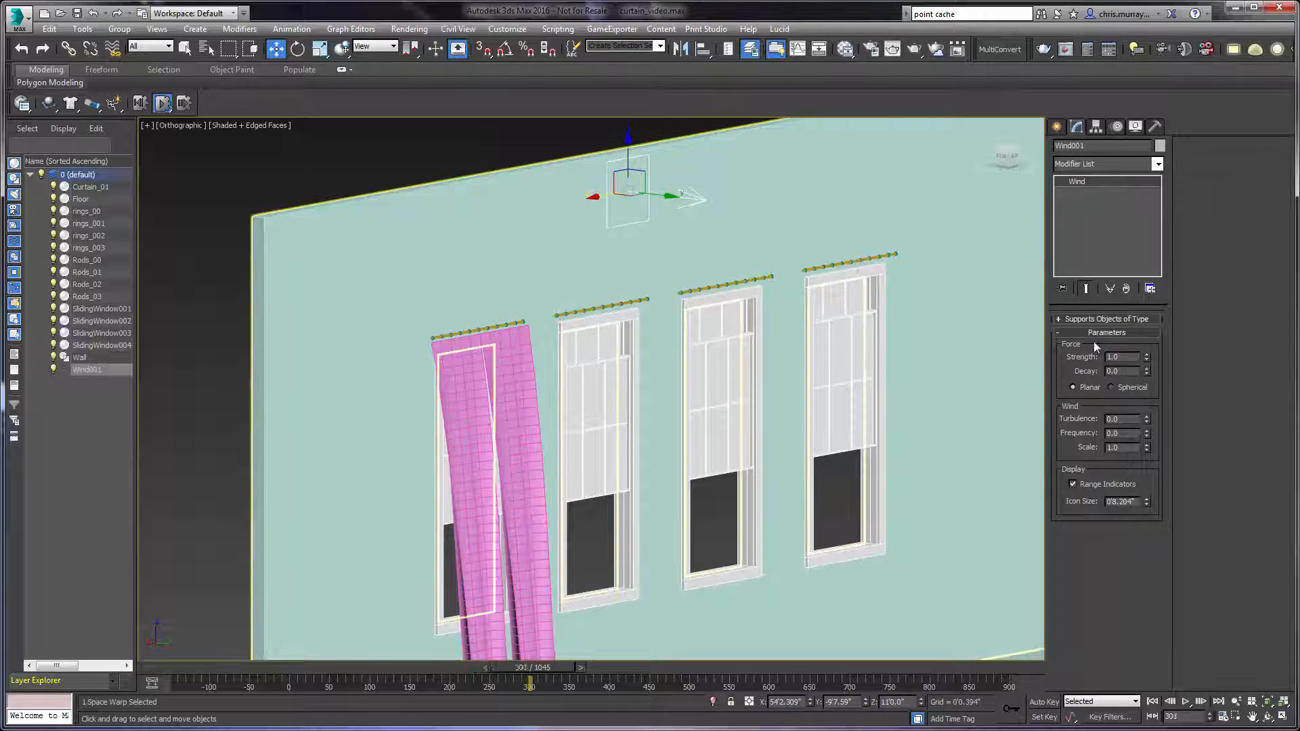
Step: Set Wind001's Strength to 1.5 and Turbulence to 25
text(1.5)
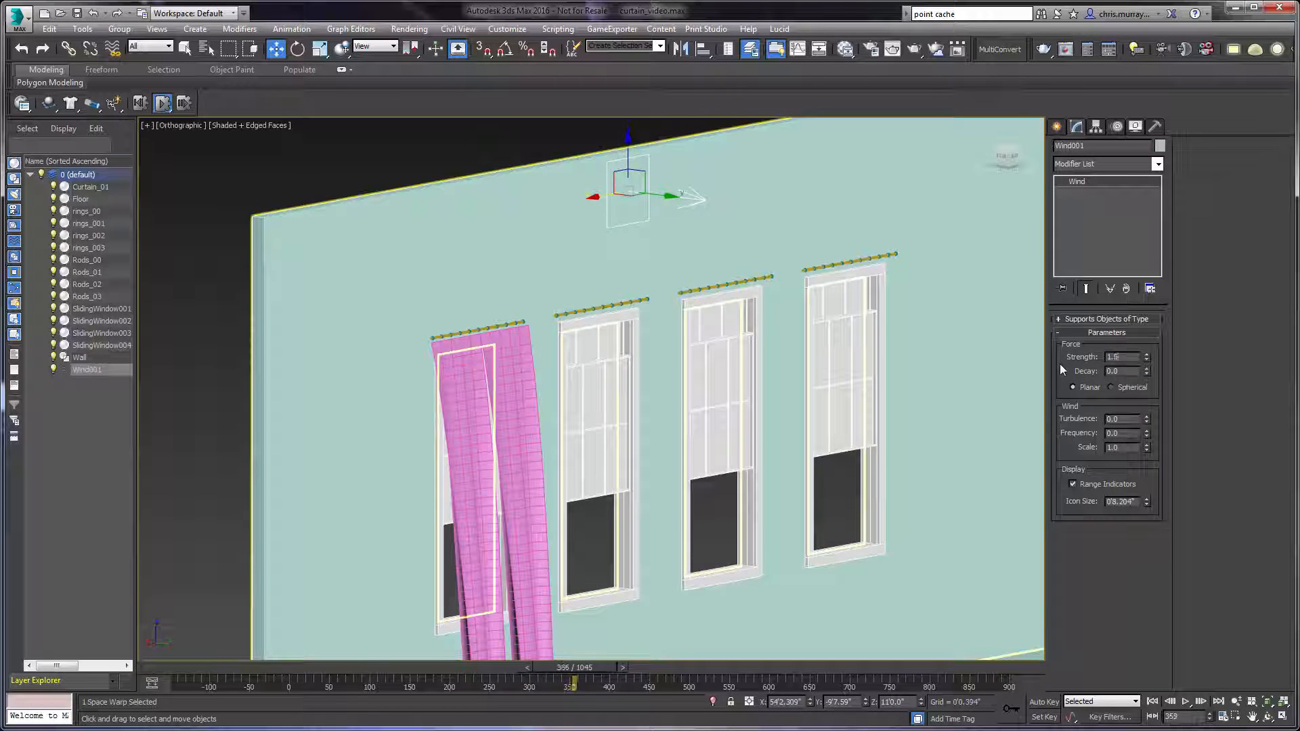
key(Return)
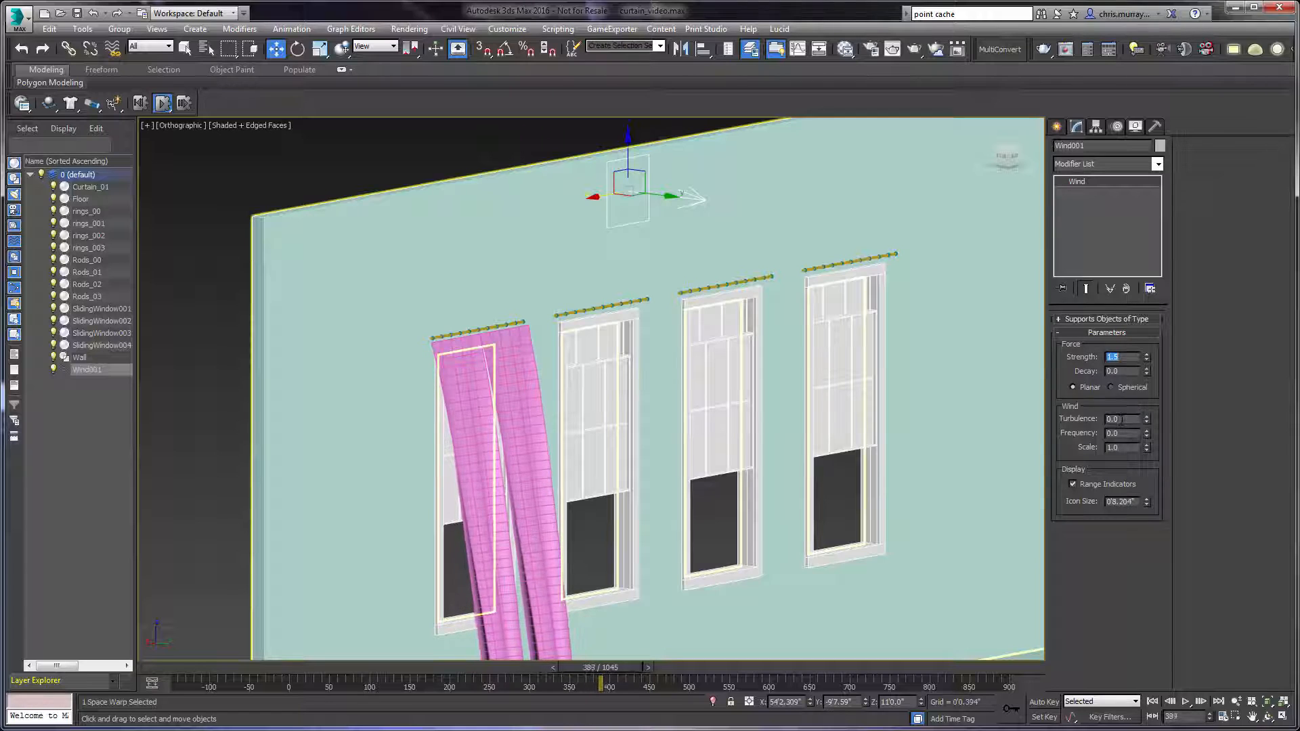
click(1129, 419)
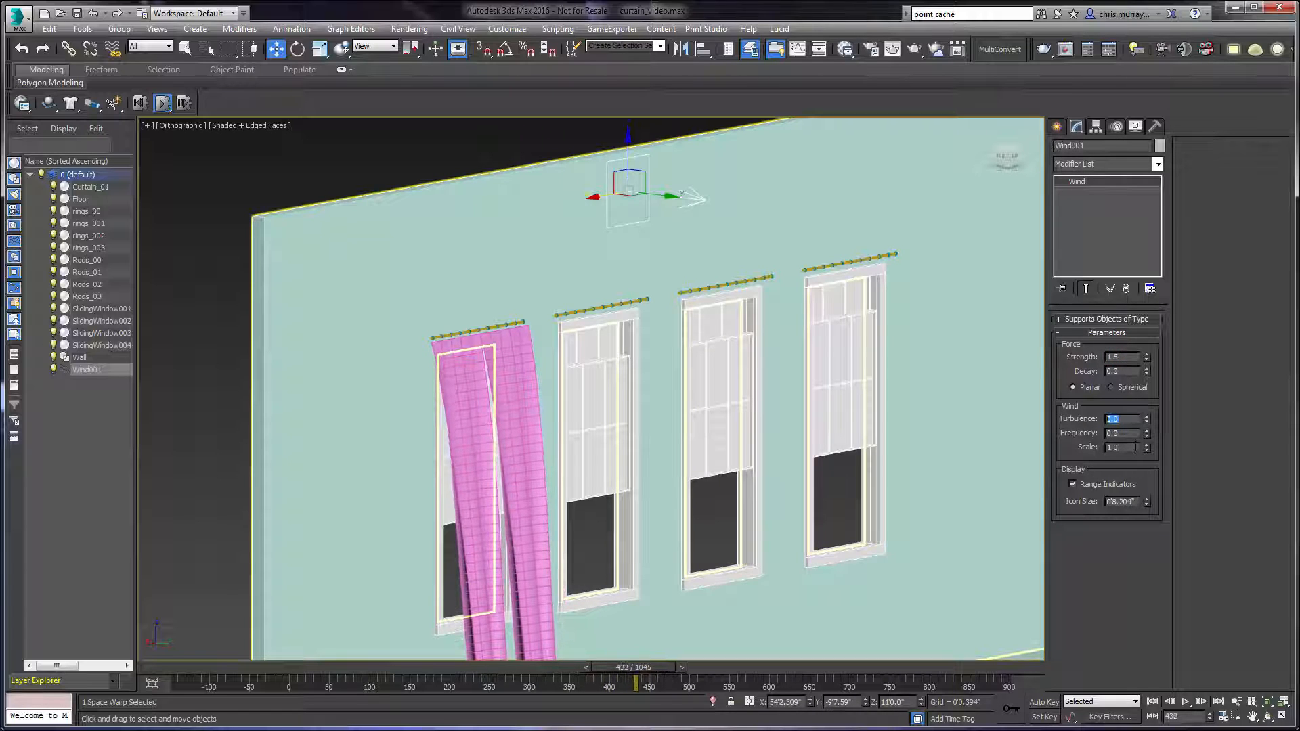
text(25)
key(Return)
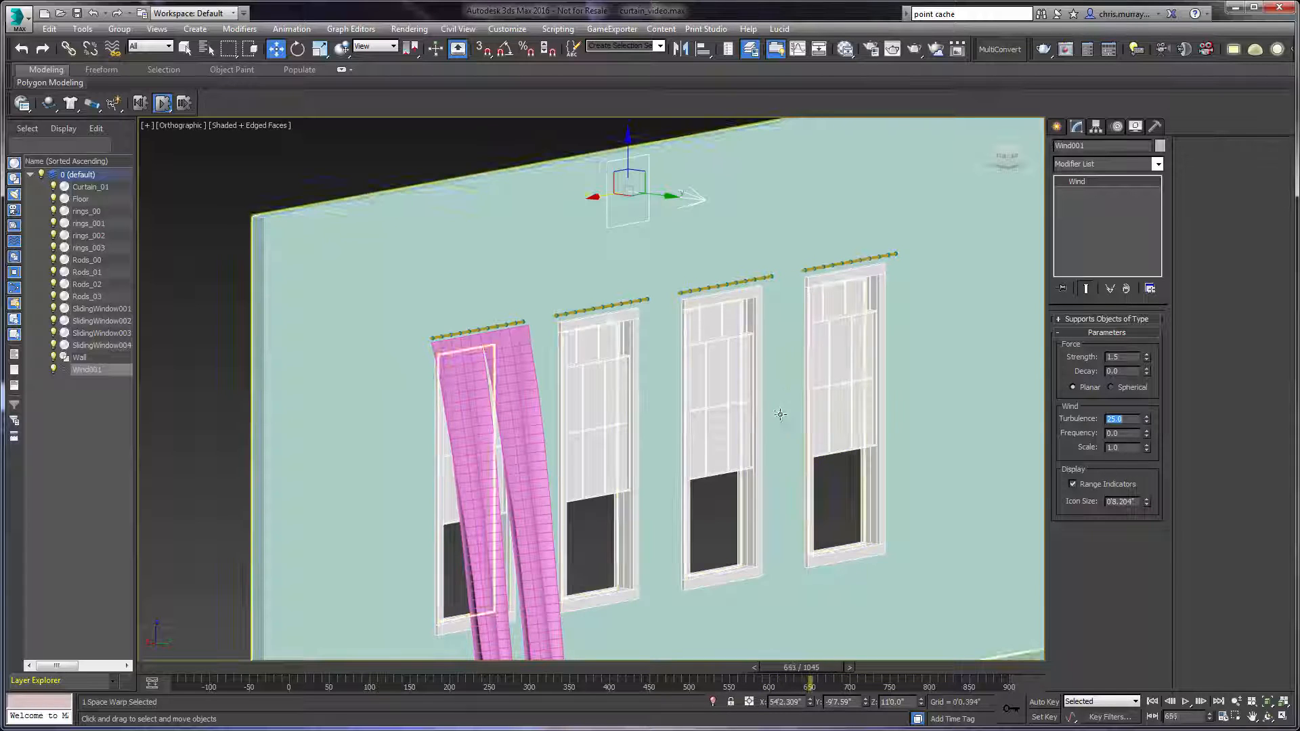
Step: Recenter on the wall, test a wind Strength of 5, then reset it with the spinner
middle_drag(745, 415, 747, 335)
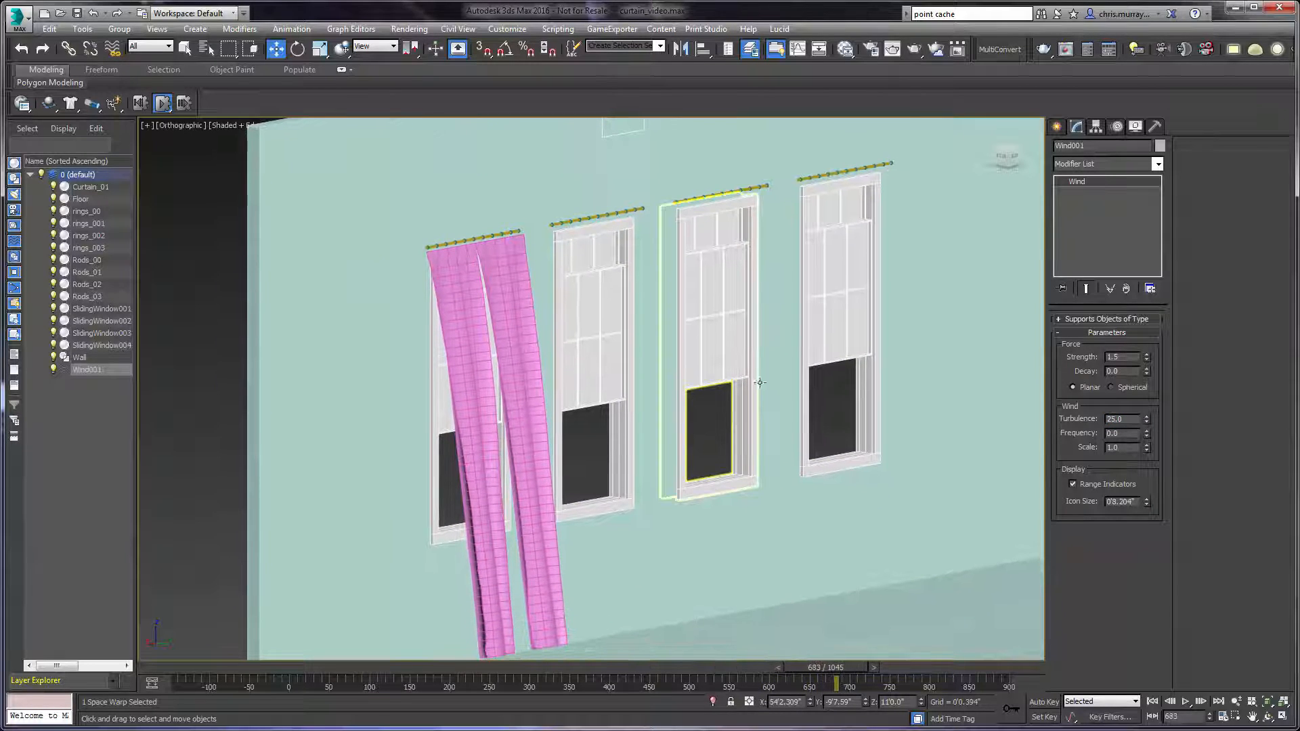
scroll(708, 396, down, 3)
middle_drag(708, 396, 701, 423)
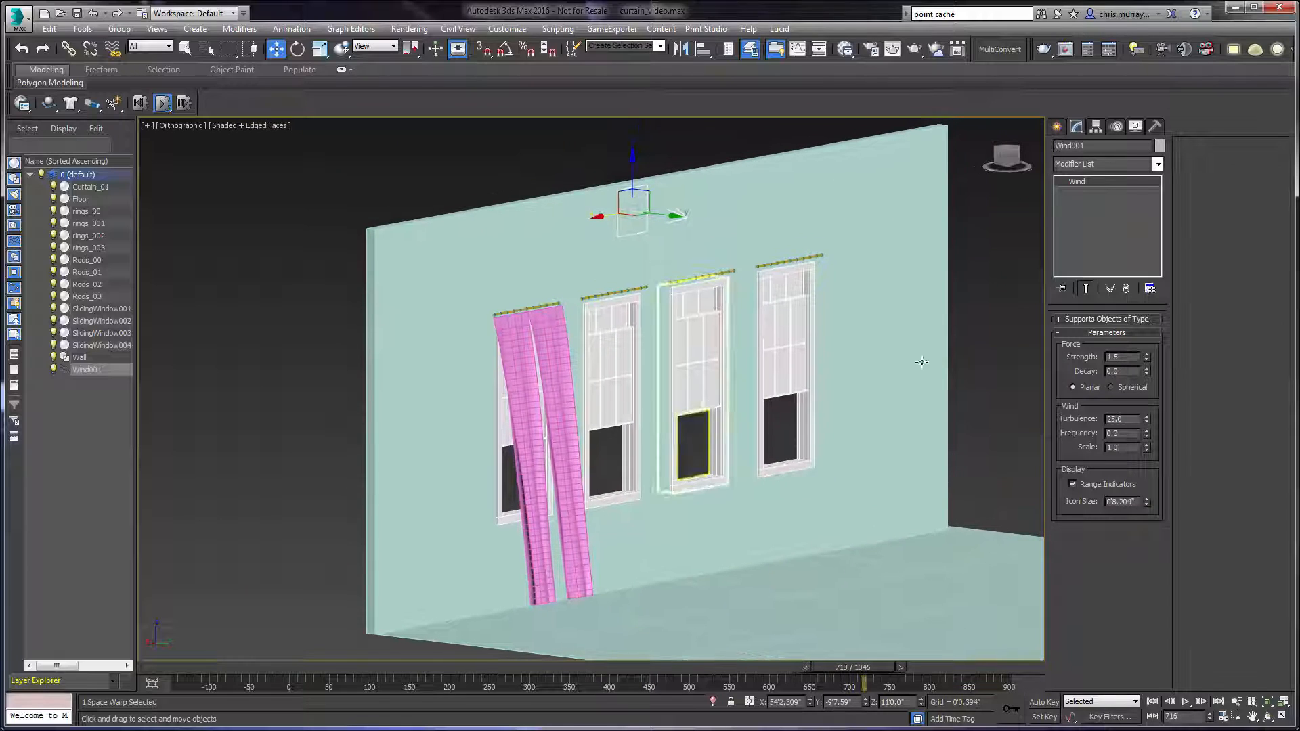
click(1121, 356)
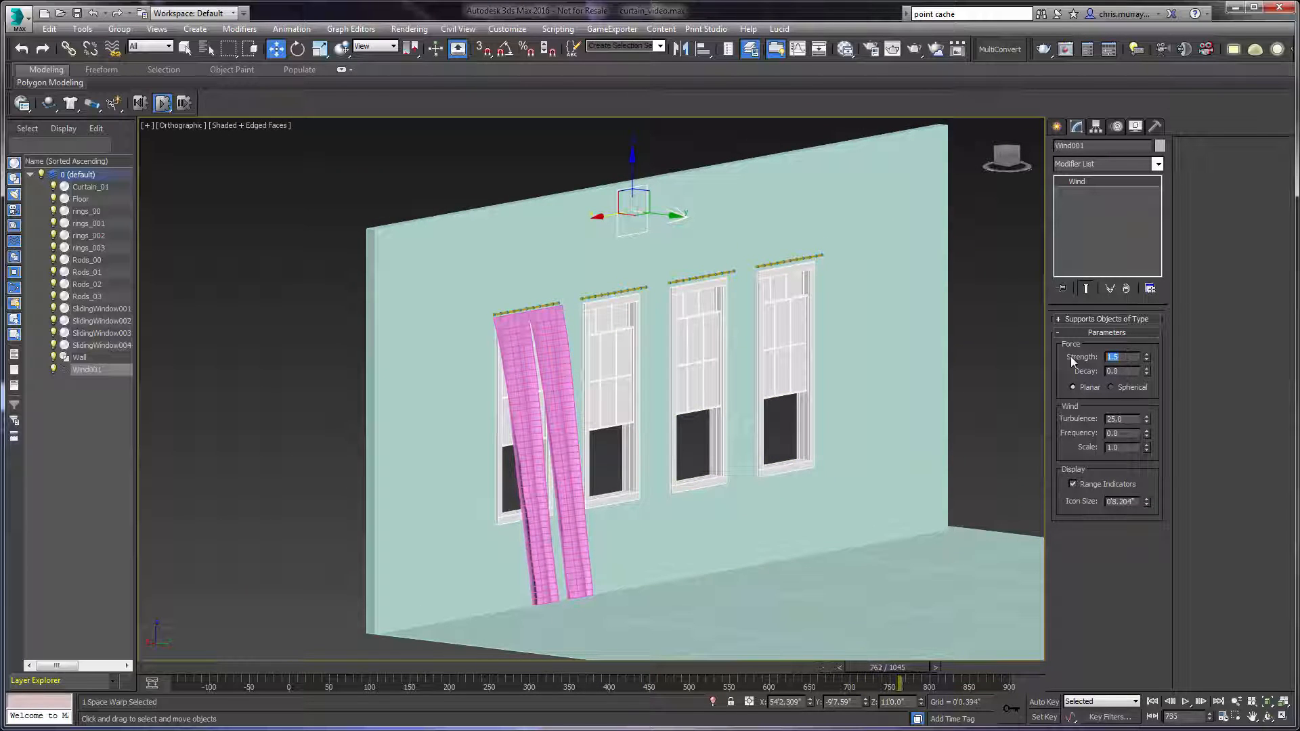
text(5)
key(Return)
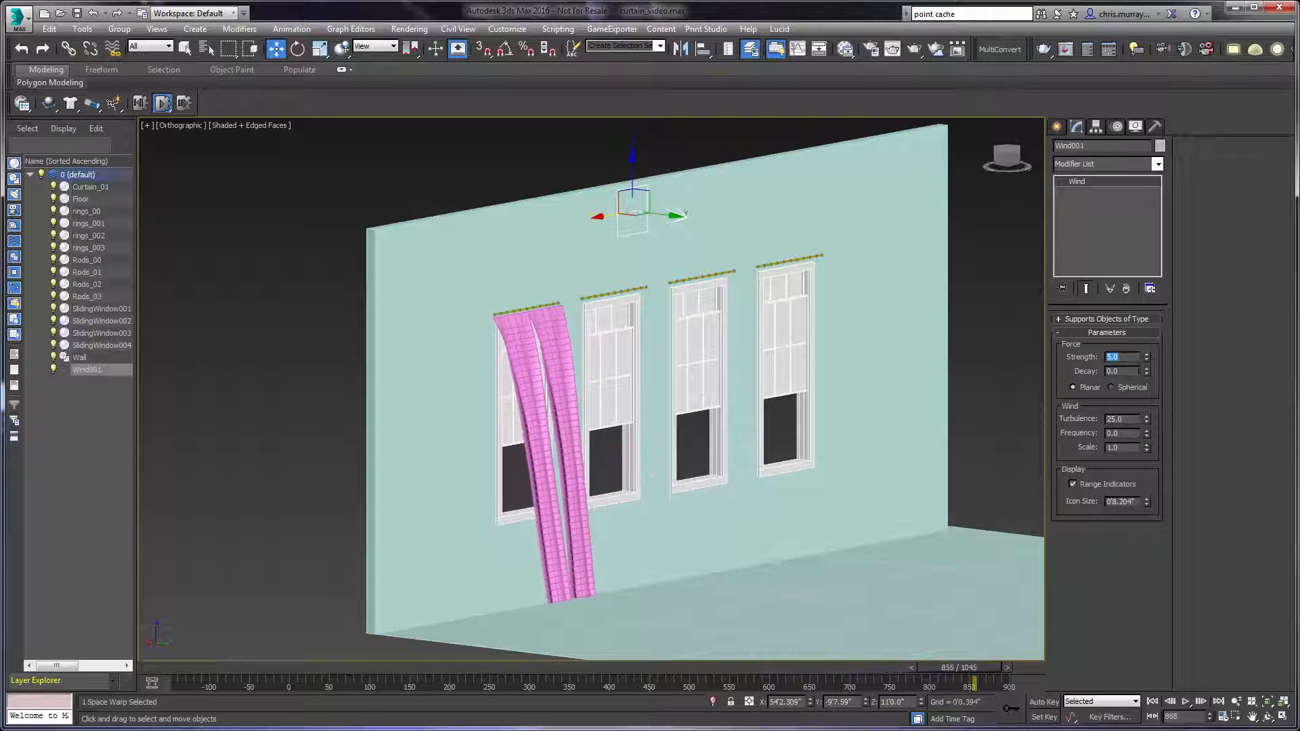
right_click(1144, 360)
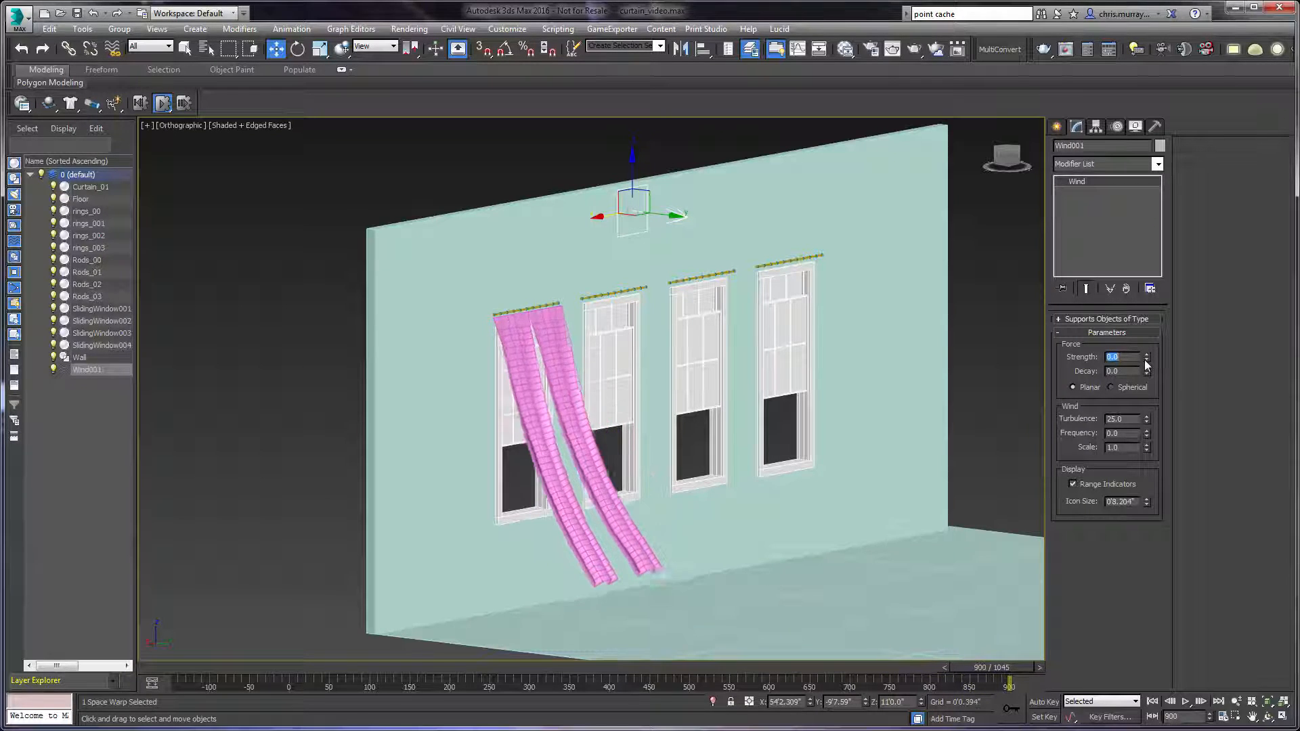
Step: Deselect, click the wall, then select the Wind001 gizmo to reach its Frequency setting
click(1017, 345)
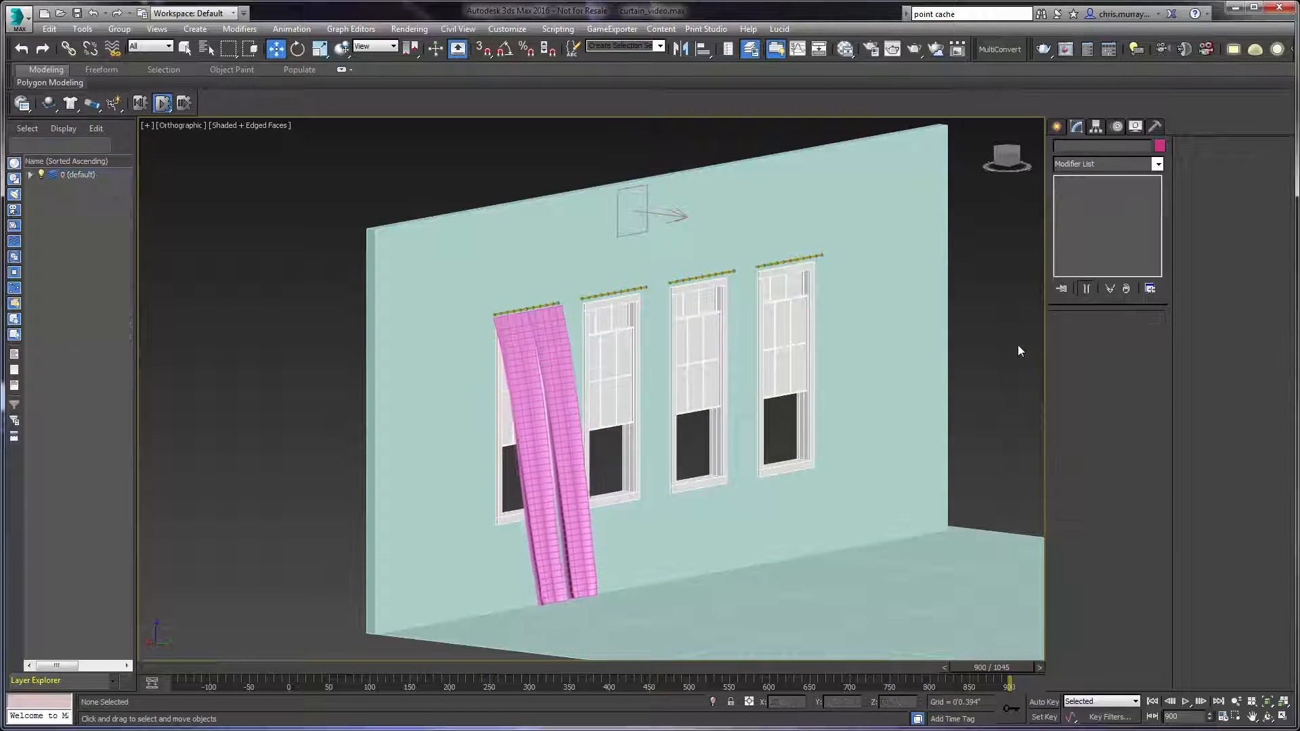
click(885, 232)
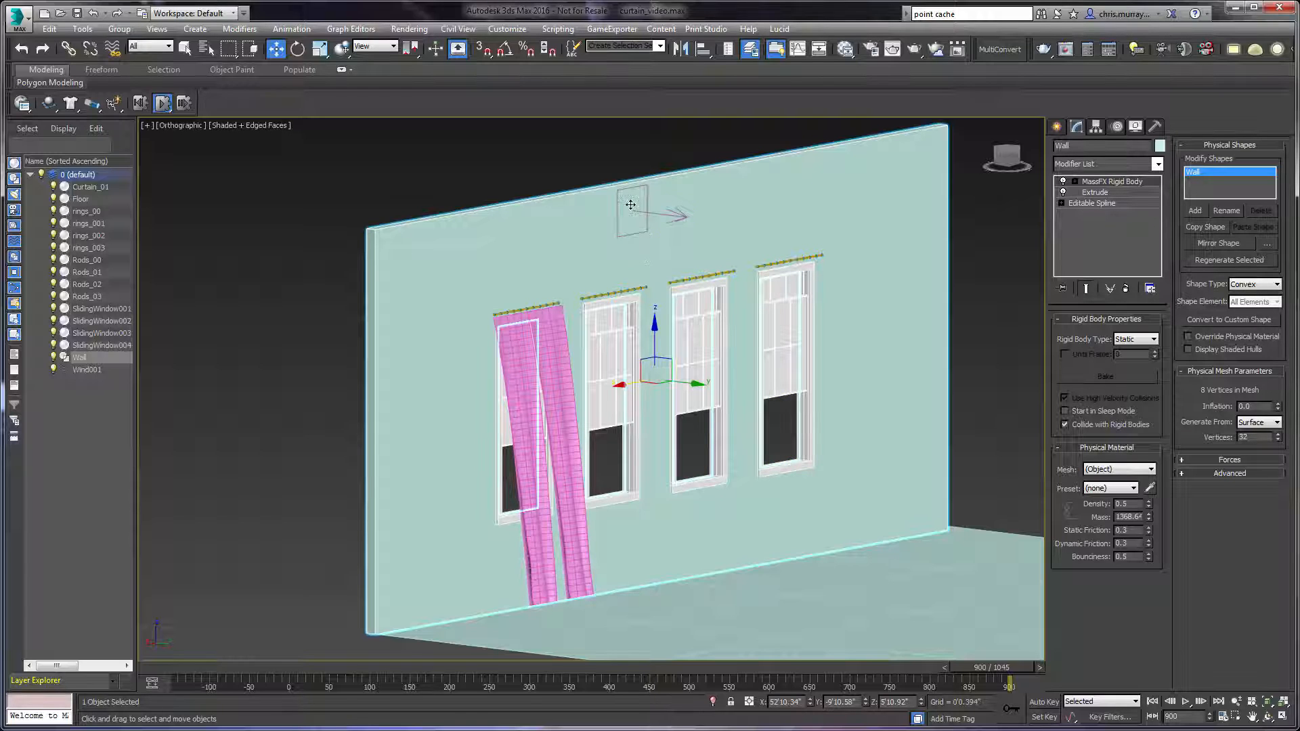
click(664, 216)
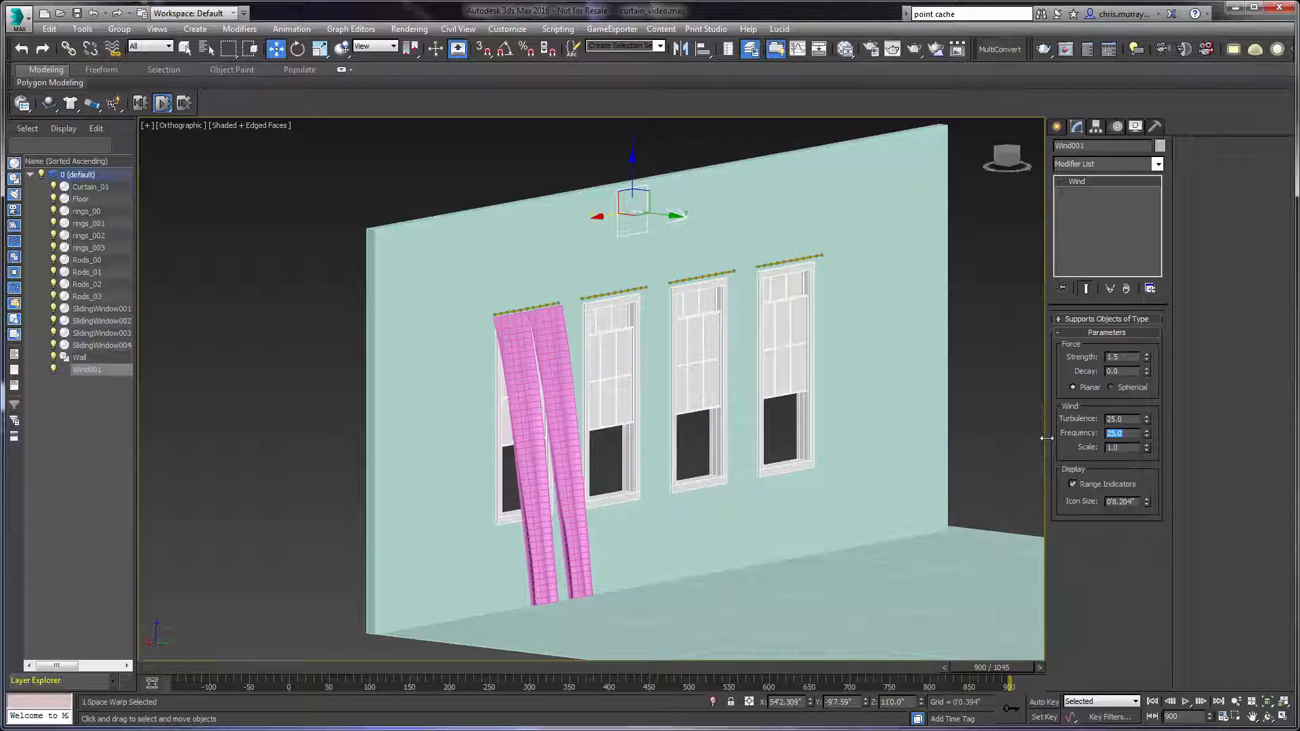
Step: Select Curtain_01 to edit its mCloth Damping and Friction values
click(557, 431)
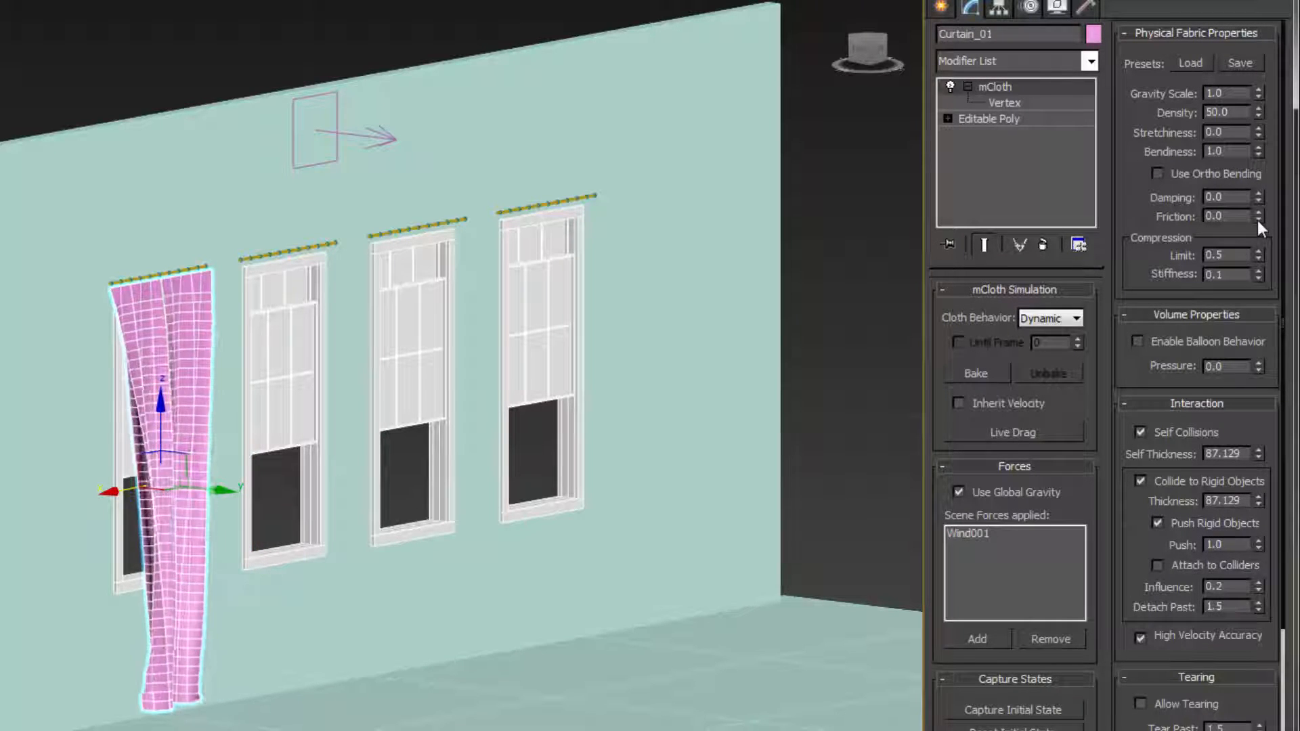
Step: Select Wind001, set Strength to 0.75, and select the Turbulence value to change it to 10
click(336, 112)
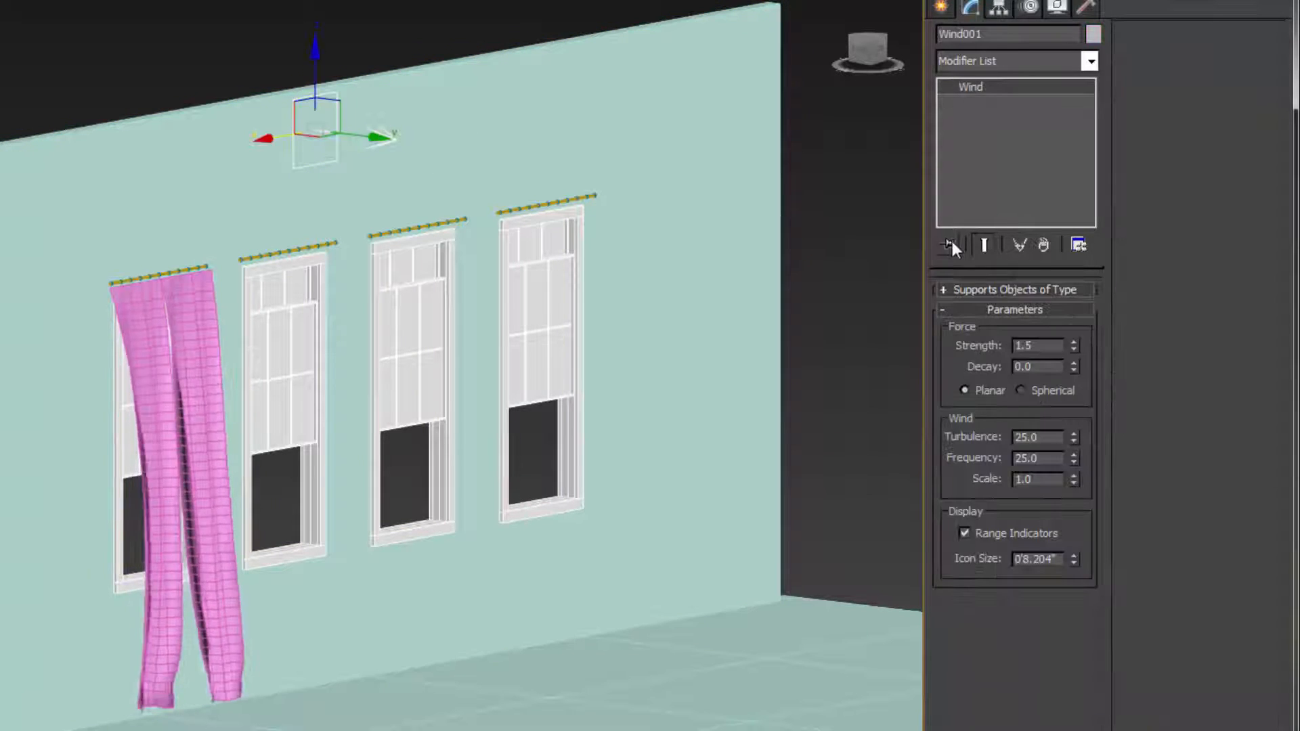
click(1041, 346)
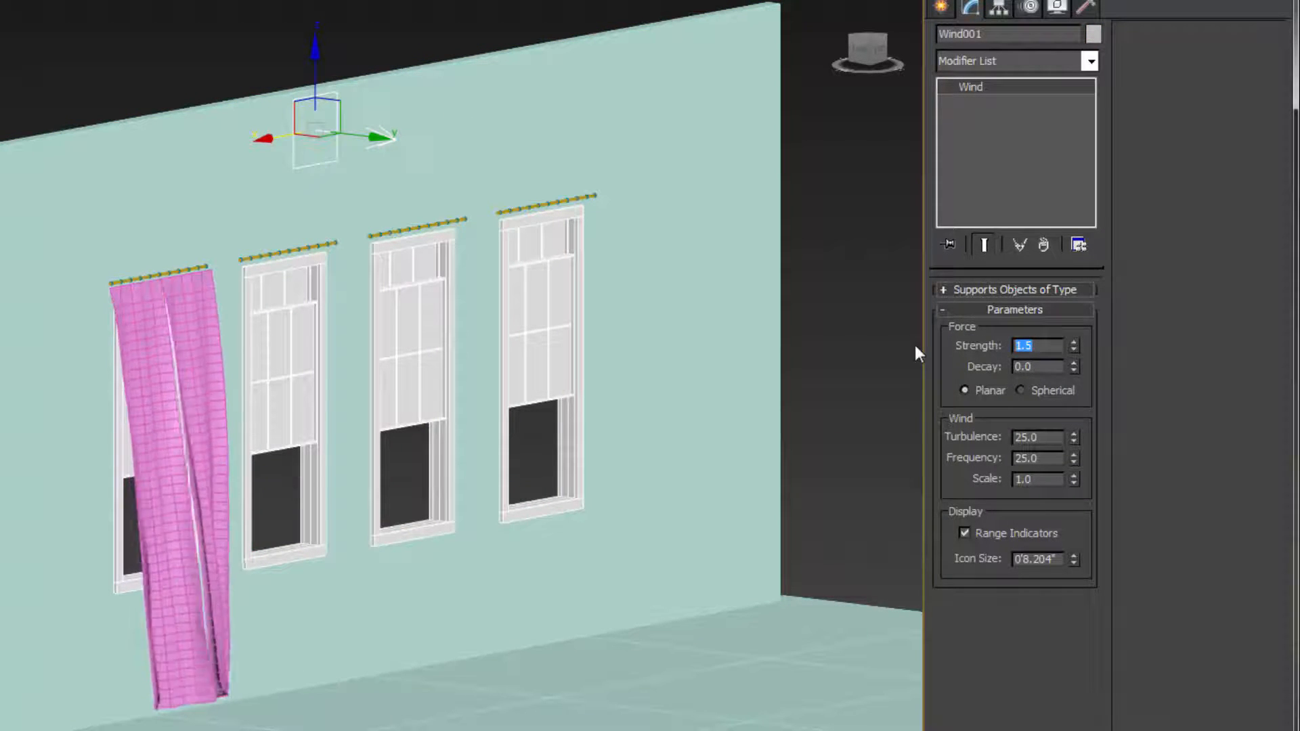
text(0.75)
key(Return)
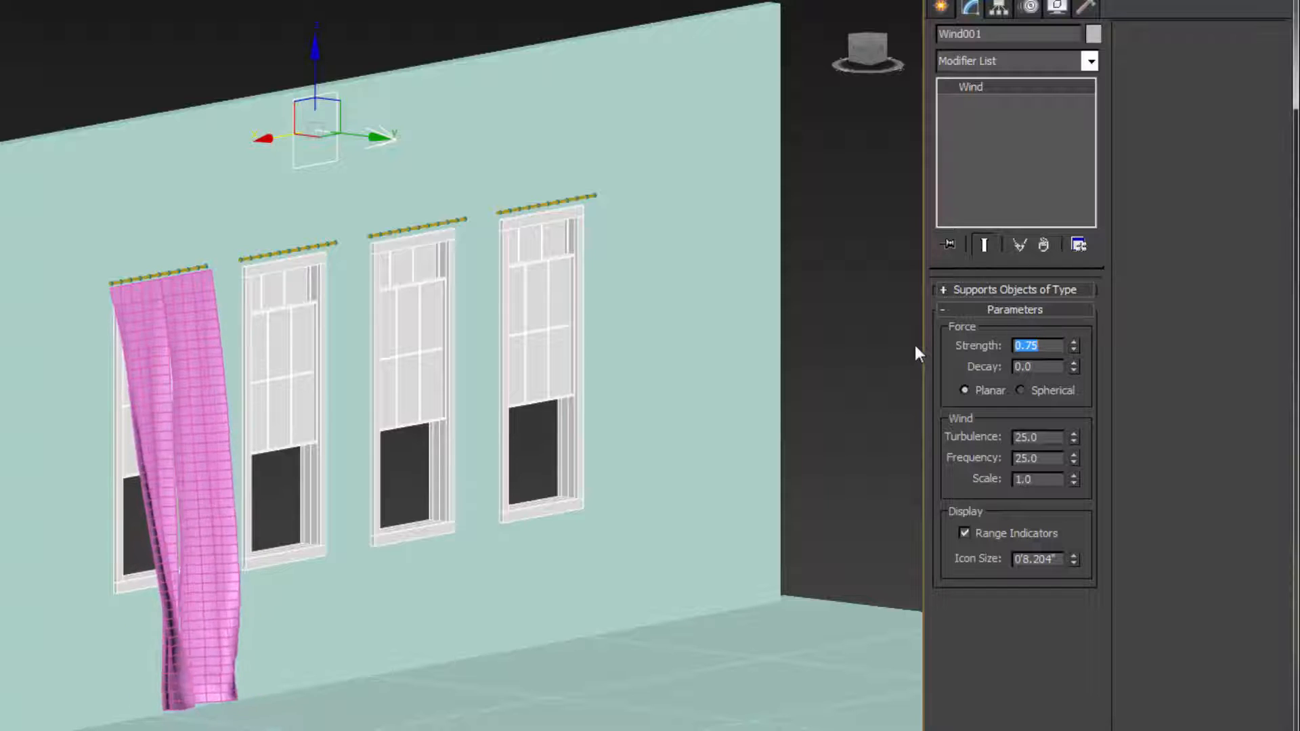
double_click(1053, 438)
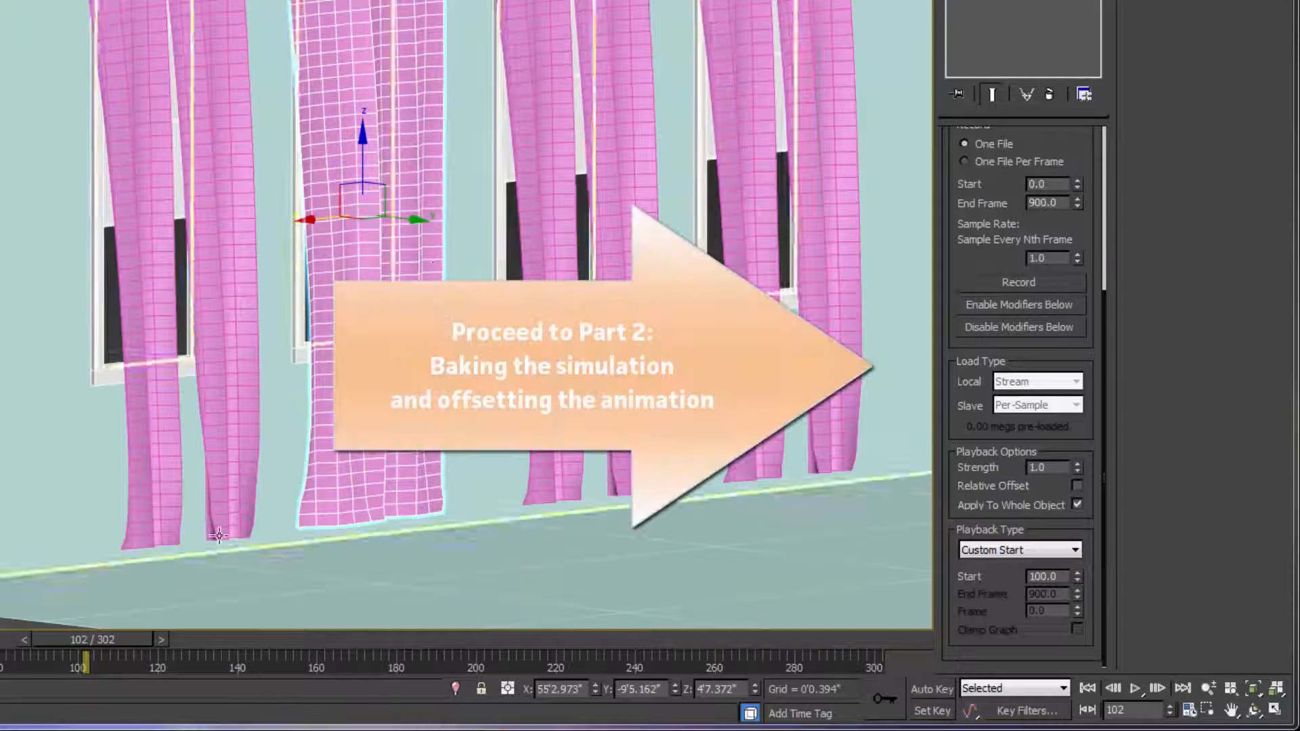
Step: Scrub the timeline near frame 100 and set the Point Cache custom Start to -100
drag(101, 638, 0, 628)
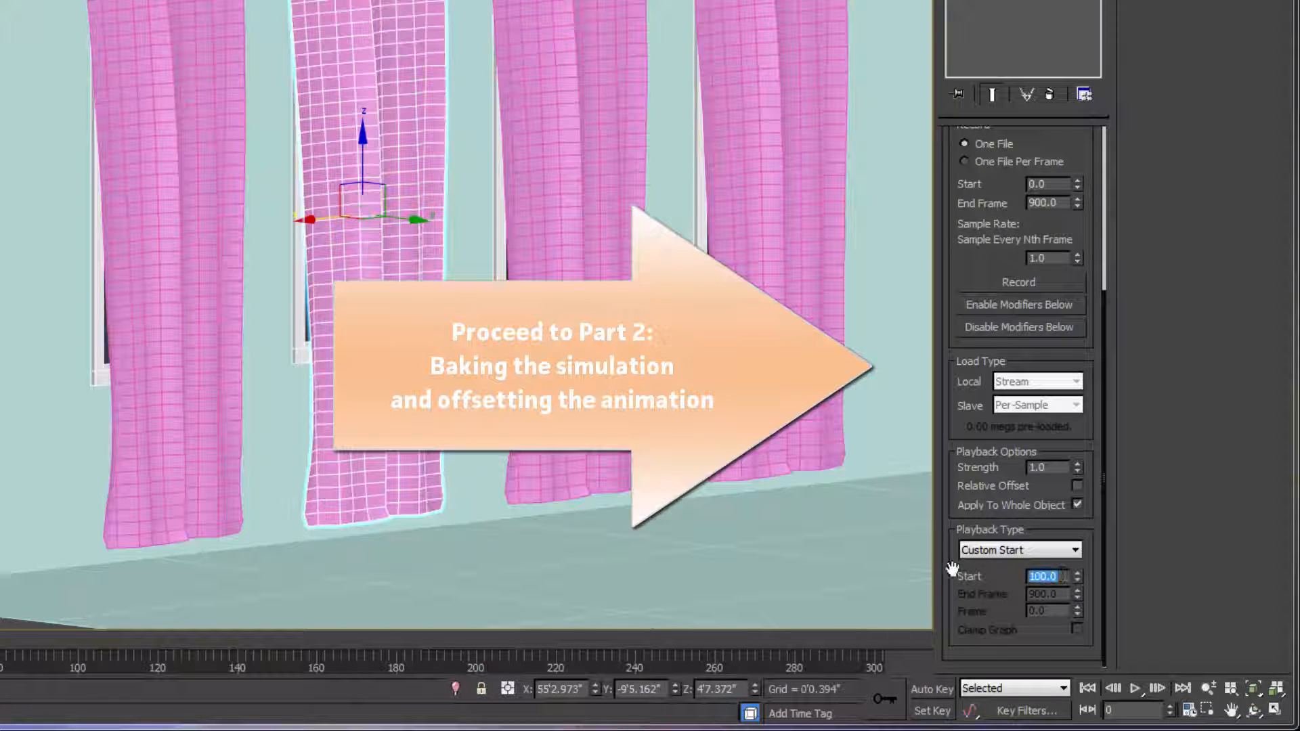
text(-100)
key(Return)
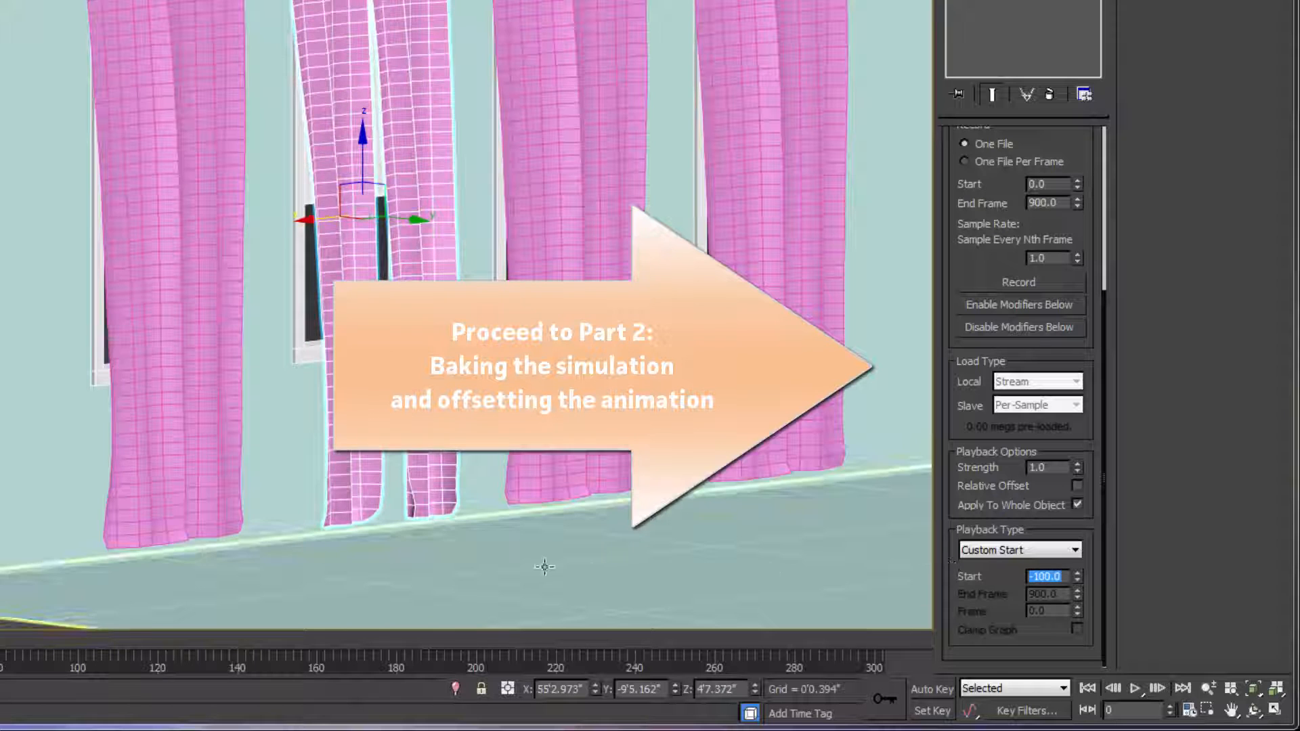